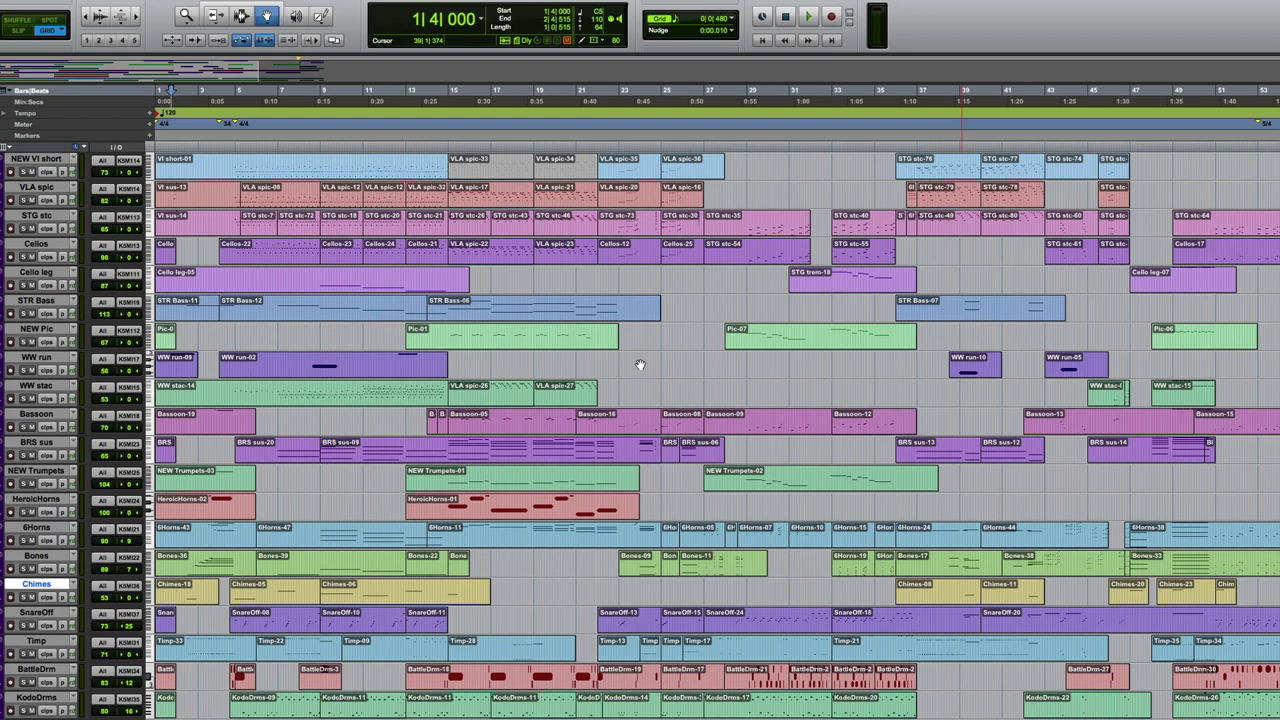
Step: Examine the opening notes of the Bones-36 clip in the MIDI editor, then close the editor
{"action": "scroll", "coordinate": [680, 464], "scroll_direction": "up", "scroll_amount": 4}
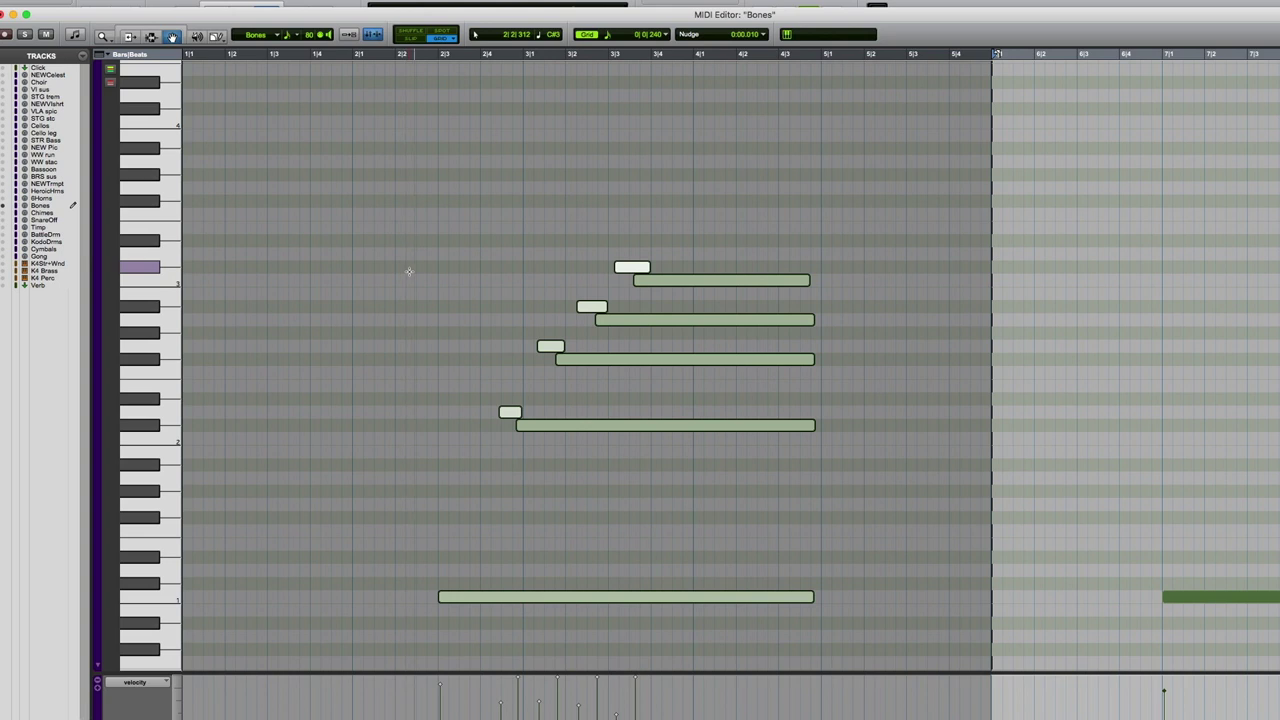
{"action": "scroll", "coordinate": [409, 271], "scroll_direction": "down", "scroll_amount": 1}
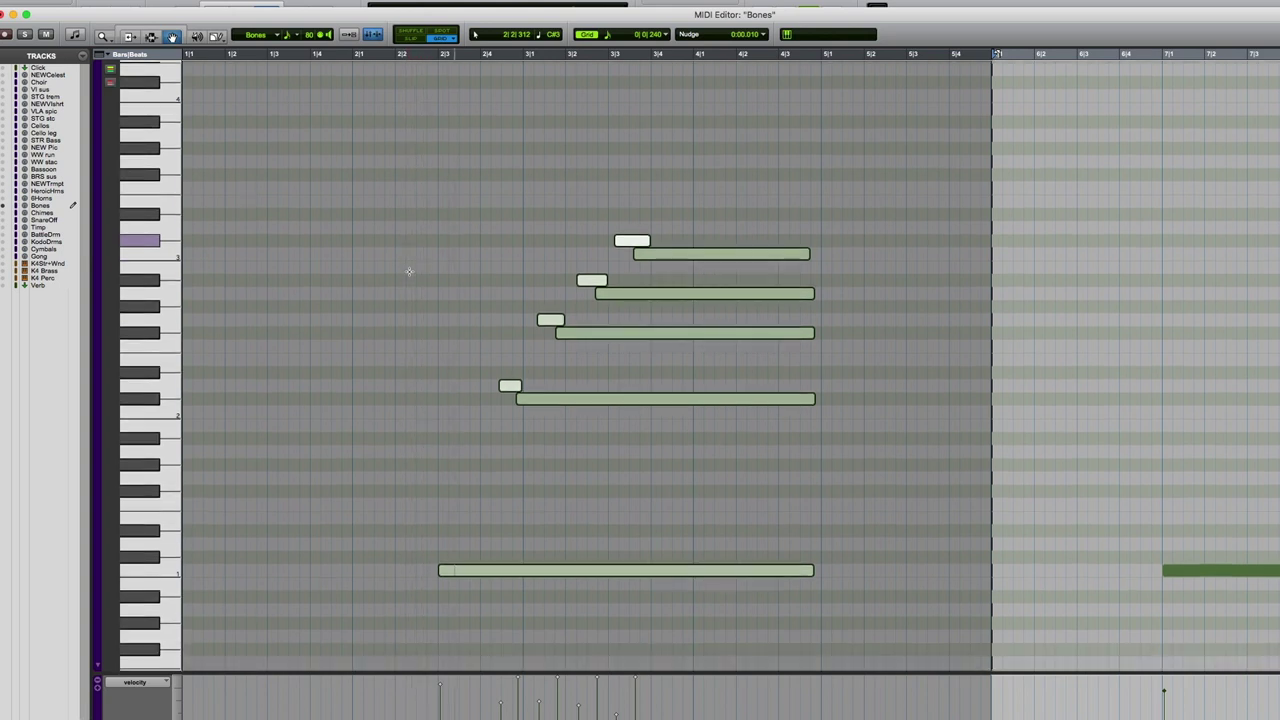
{"action": "left_click", "coordinate": [5, 15]}
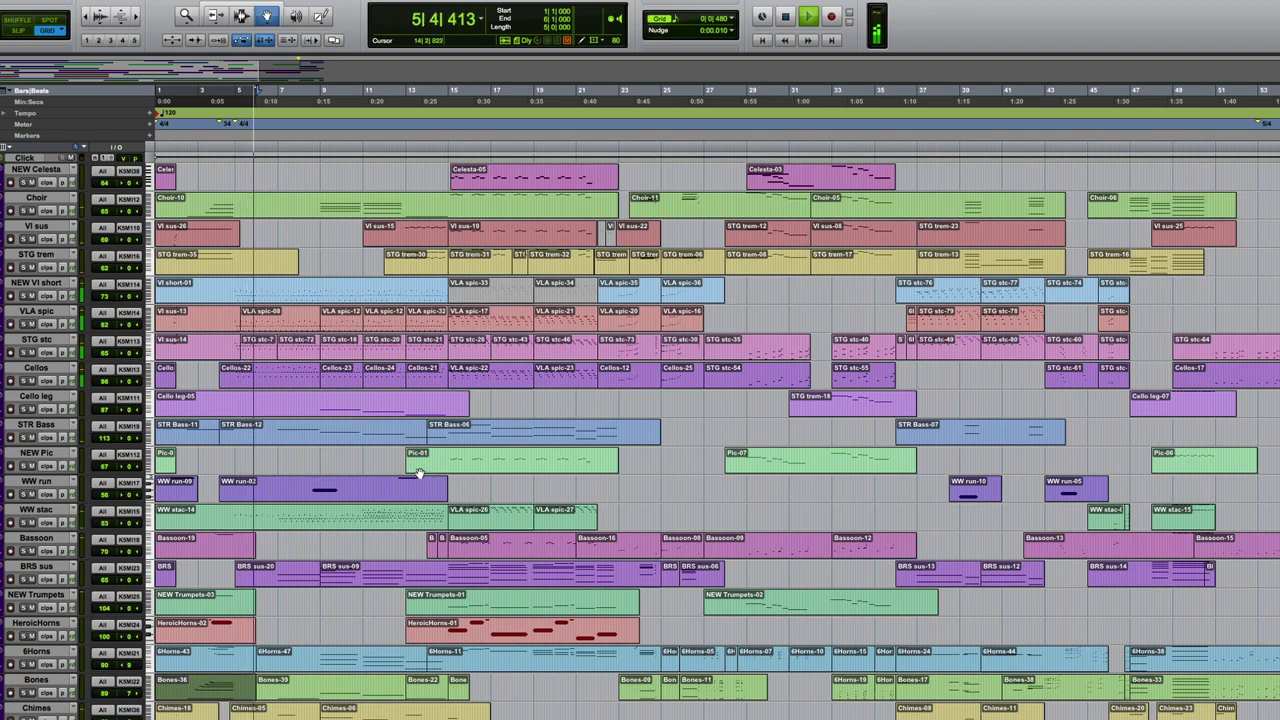
Step: Open the Cellos-22 clip in the MIDI editor, examine its notes from bar 5 to bar 11, and close it
{"action": "double_click", "coordinate": [303, 376]}
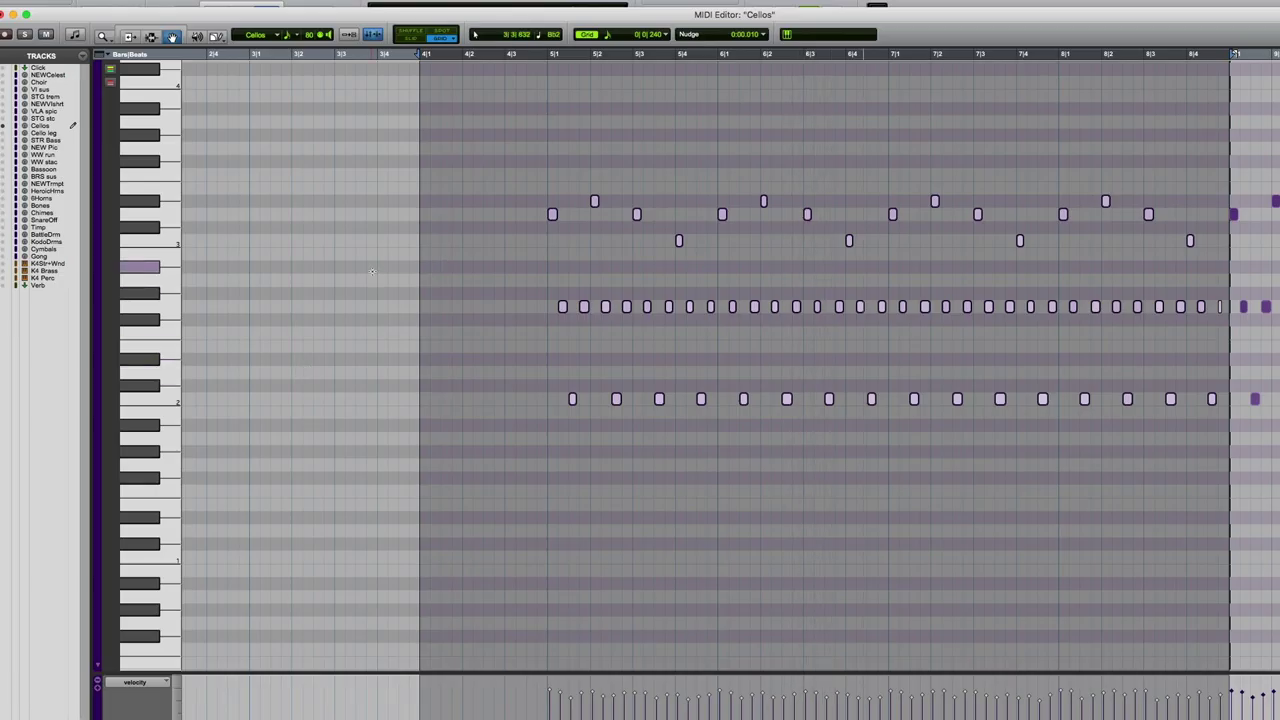
{"action": "scroll", "coordinate": [372, 272], "scroll_direction": "right", "scroll_amount": 6}
{"action": "scroll", "coordinate": [372, 272], "scroll_direction": "down", "scroll_amount": 1}
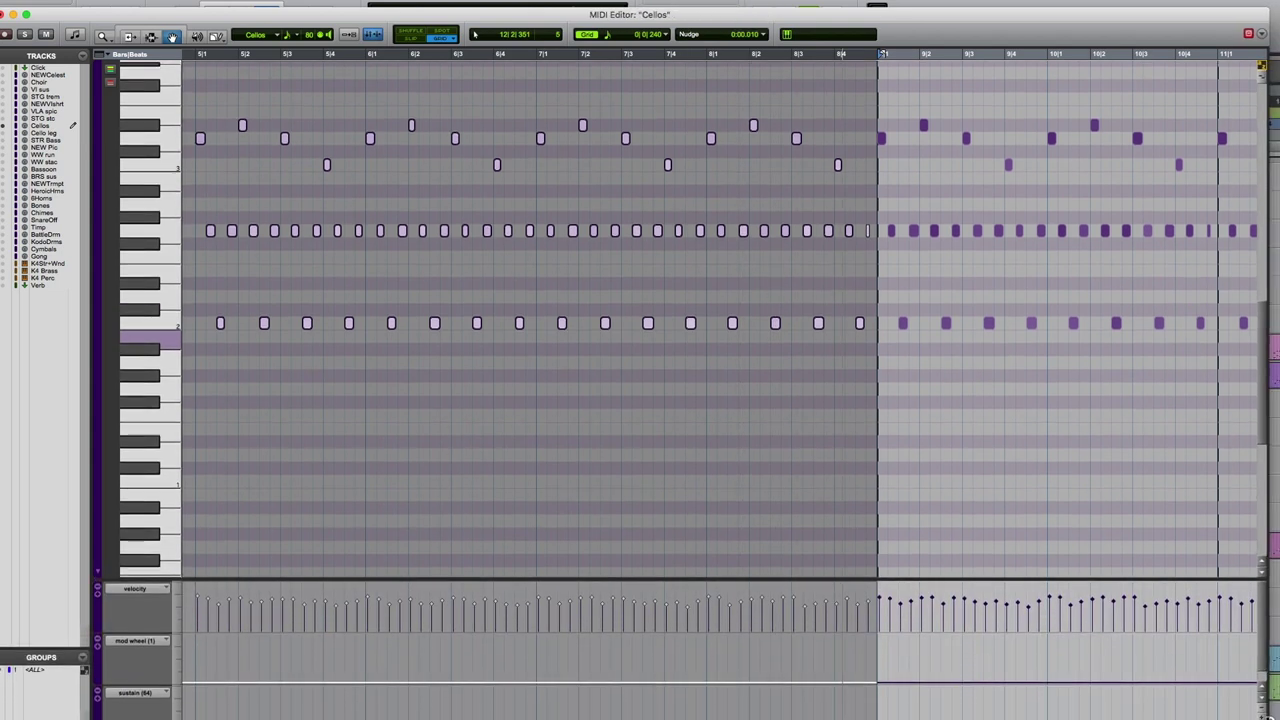
{"action": "key", "text": "space"}
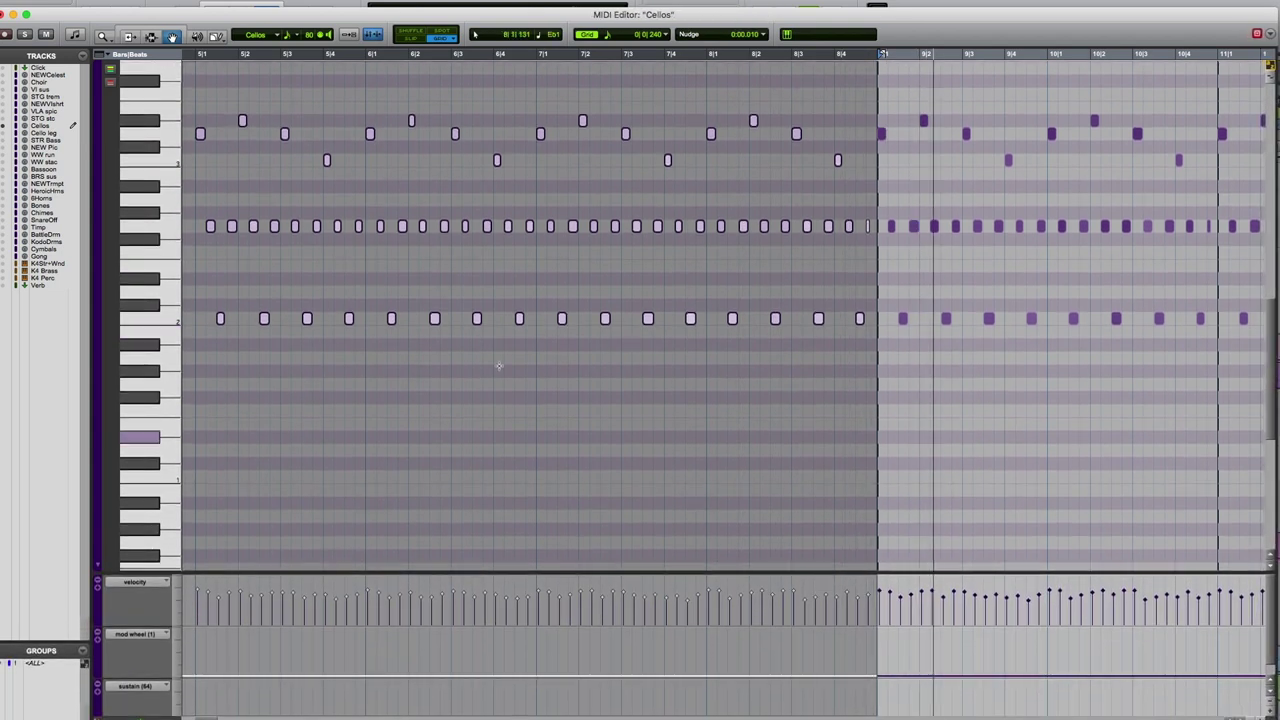
{"action": "left_click", "coordinate": [5, 14]}
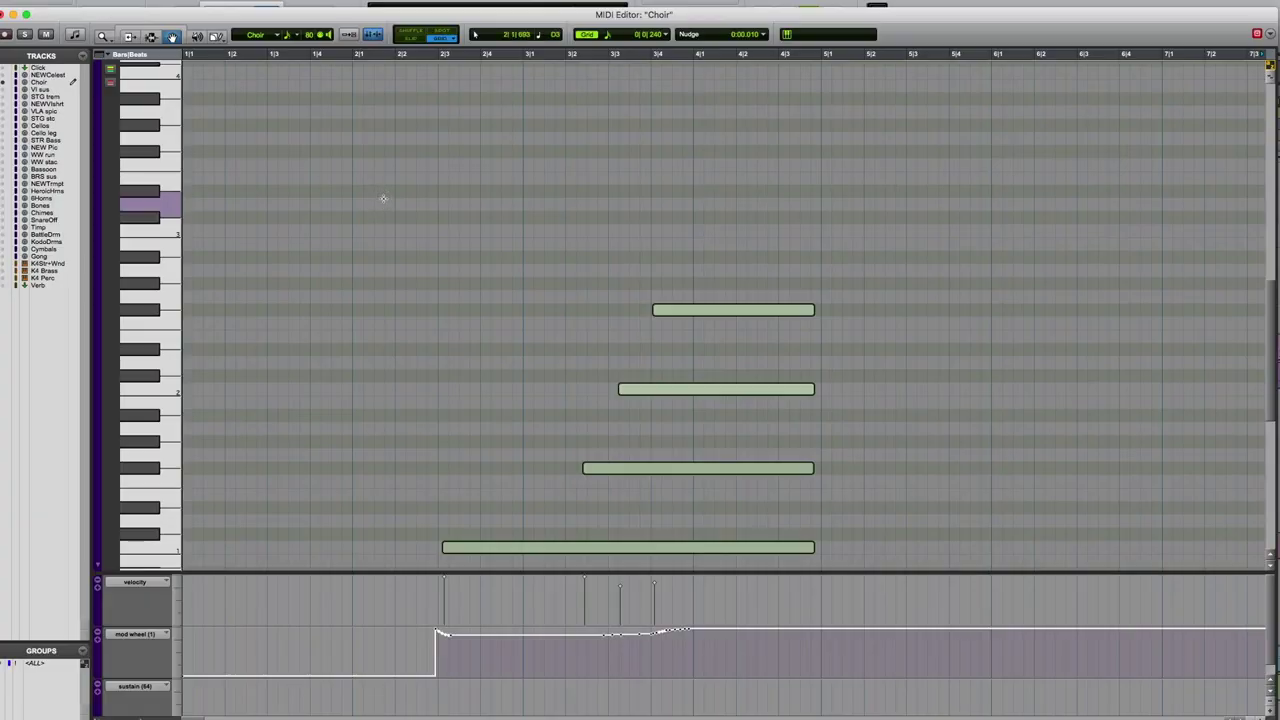
Step: Examine the Choir chords and mod wheel curve from bar 9 to bar 16 in the MIDI editor, then close it
{"action": "scroll", "coordinate": [630, 290], "scroll_direction": "right", "scroll_amount": 10}
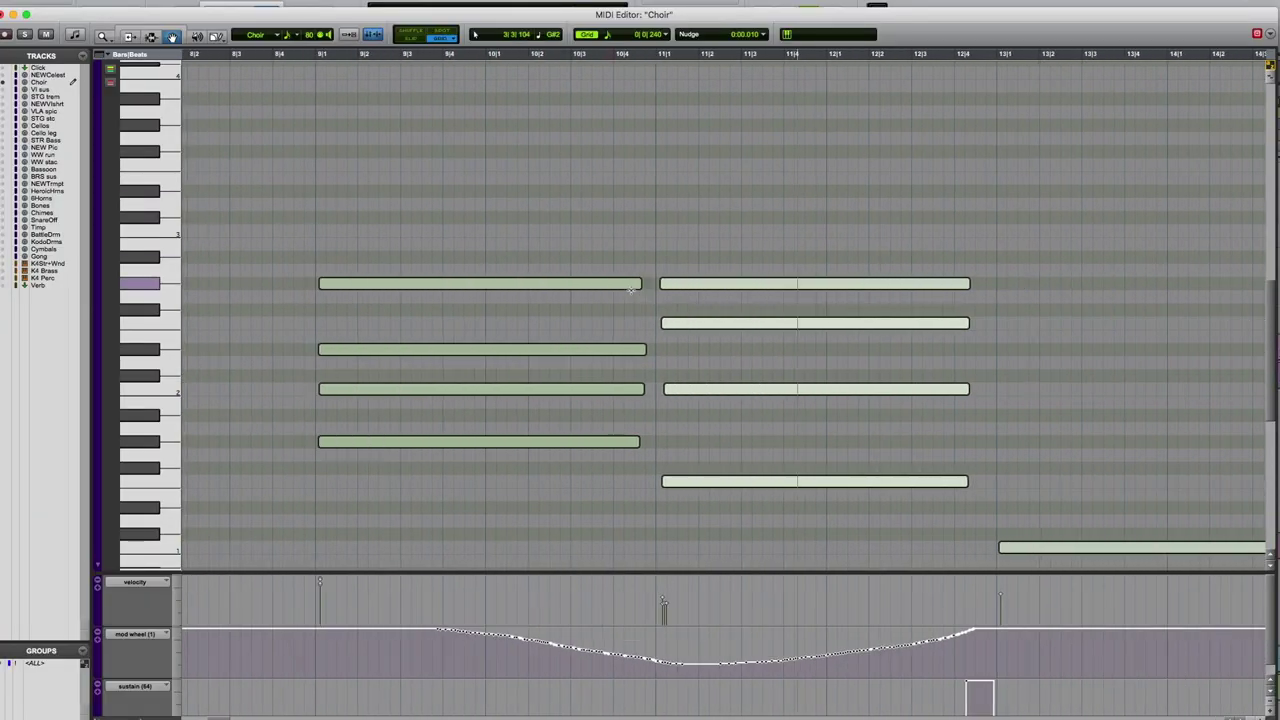
{"action": "left_click", "coordinate": [680, 268]}
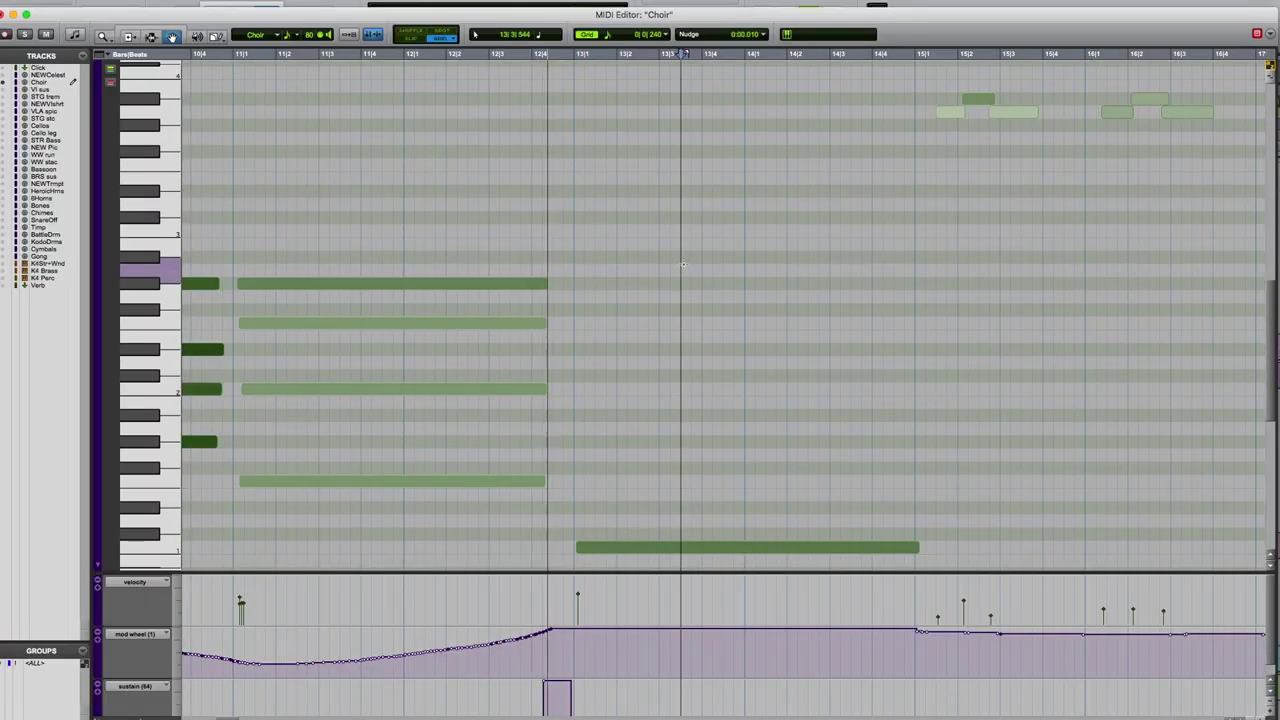
{"action": "left_click", "coordinate": [10, 14]}
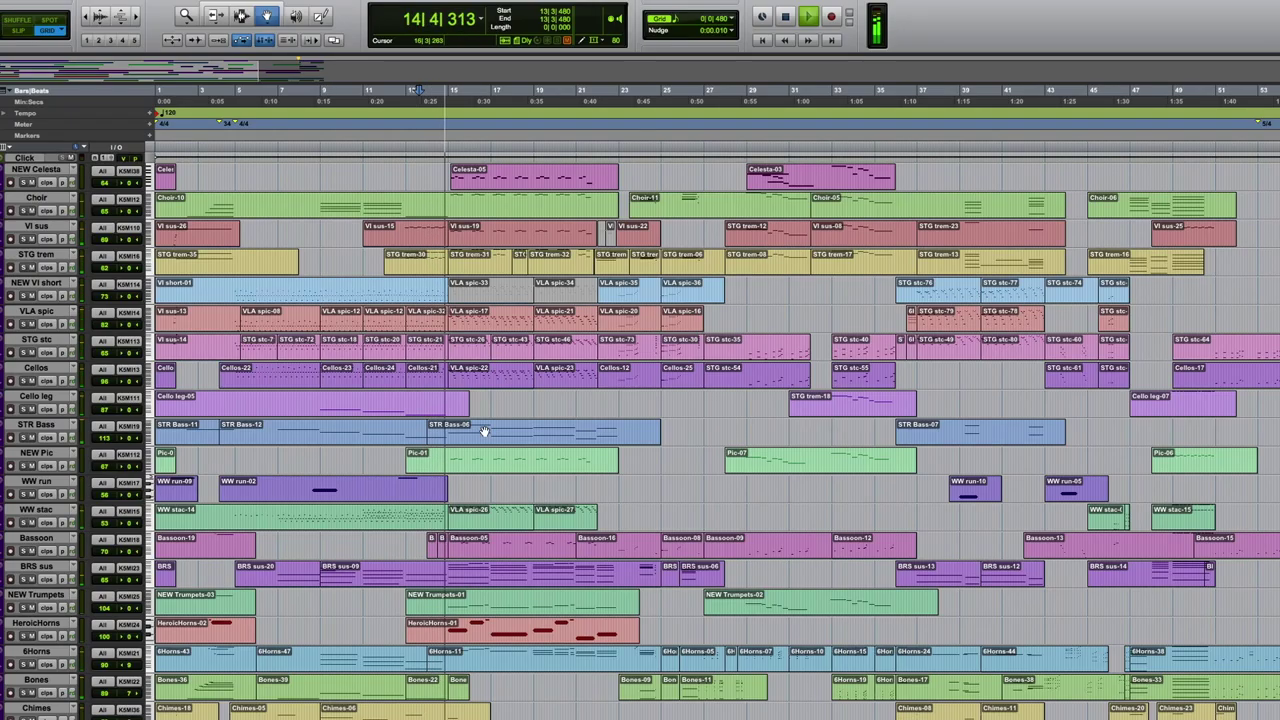
Step: Open the WW stac track's VLA spic-26 clip in the MIDI editor, examine its notes from bar 15 to bar 21, and close it
{"action": "double_click", "coordinate": [478, 517]}
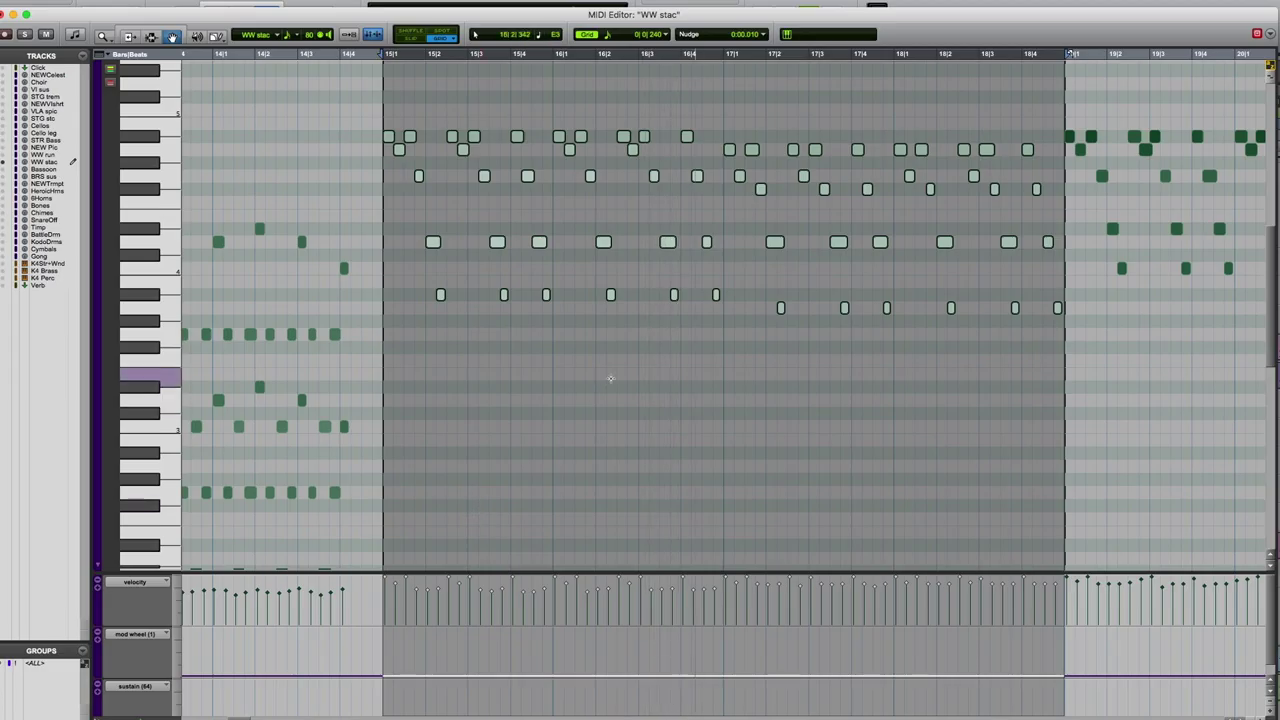
{"action": "scroll", "coordinate": [610, 378], "scroll_direction": "right", "scroll_amount": 5}
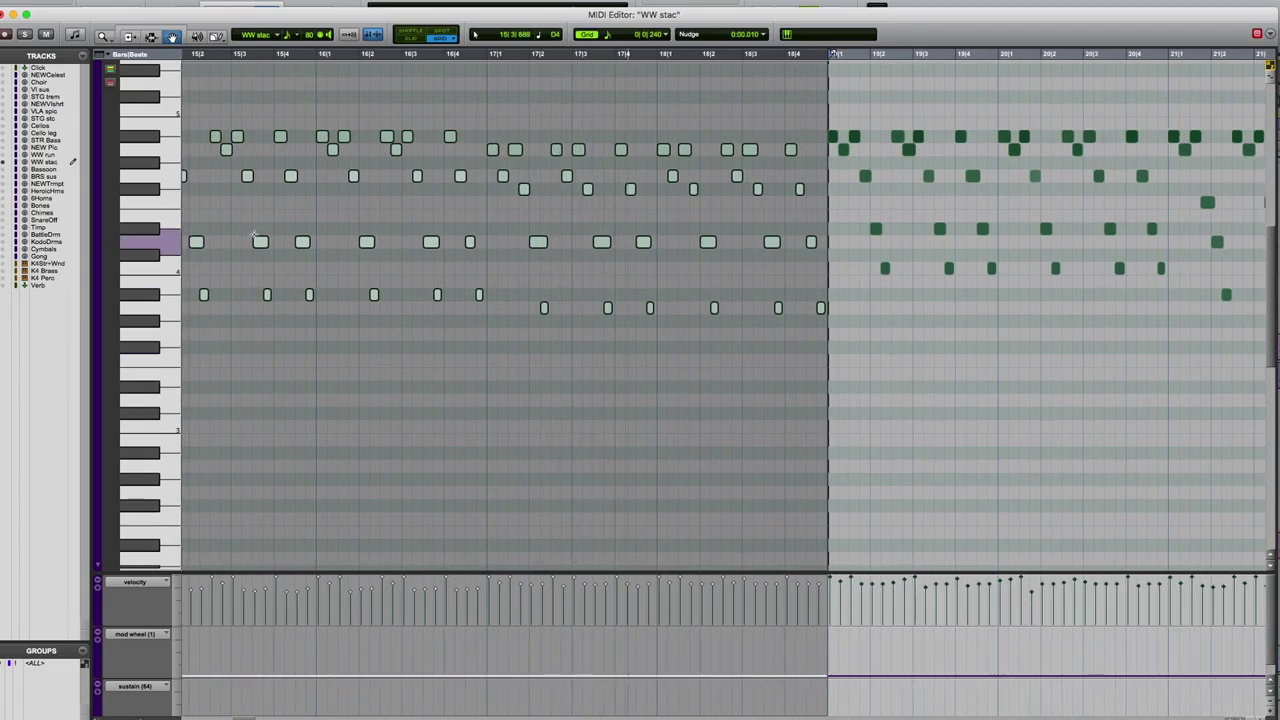
{"action": "key", "text": "super+a"}
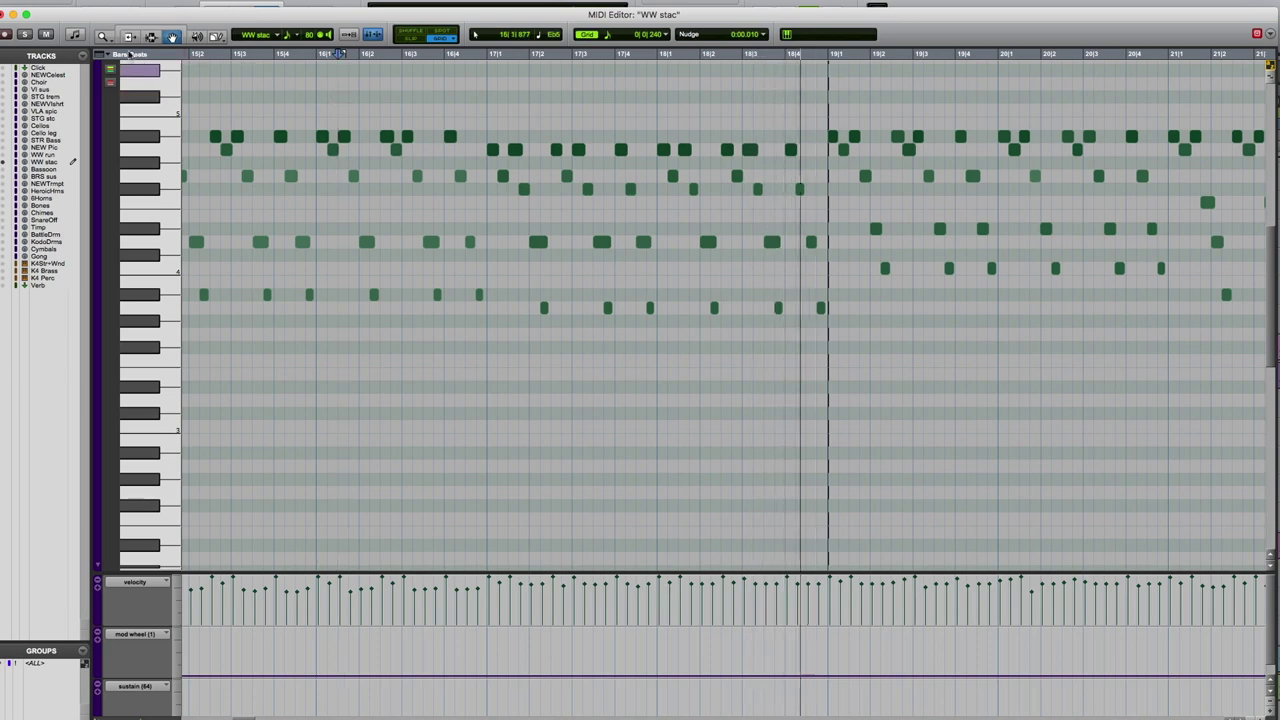
{"action": "left_click", "coordinate": [5, 13]}
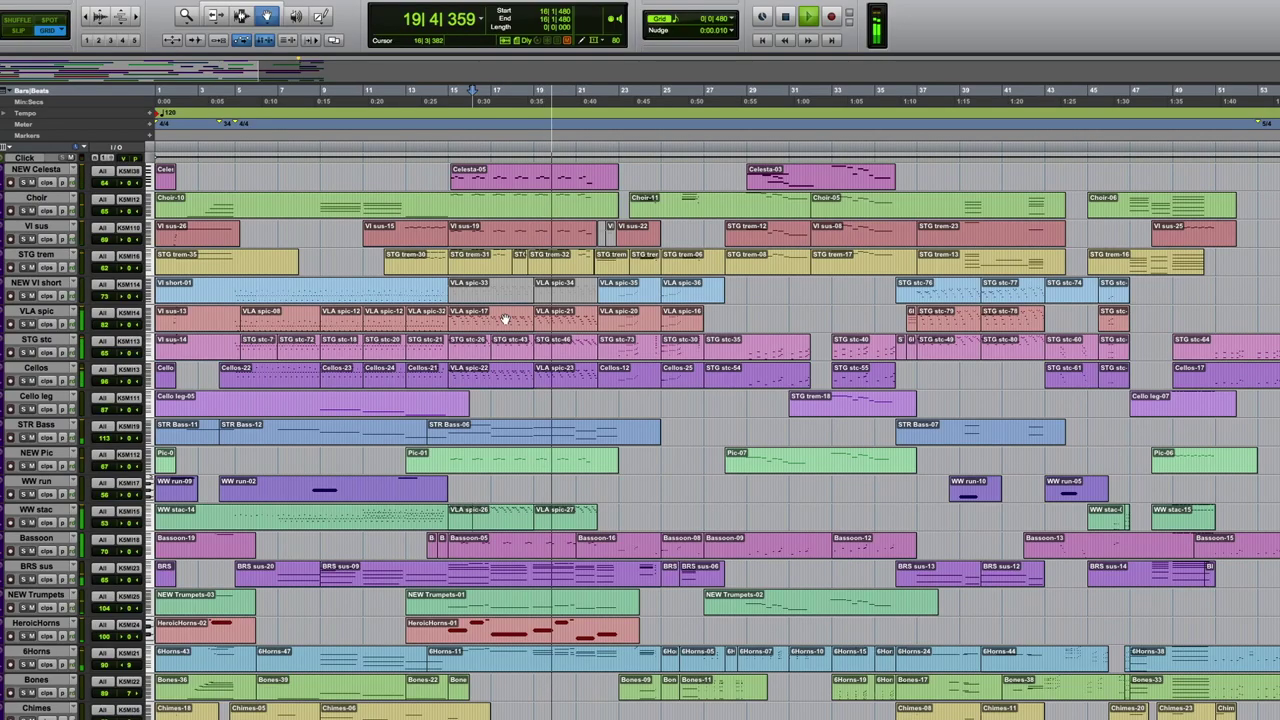
Step: Open the HeroicHorns-01 clip in the MIDI editor, examine its melody and mod wheel curve, and close it
{"action": "scroll", "coordinate": [570, 535], "scroll_direction": "down", "scroll_amount": 6}
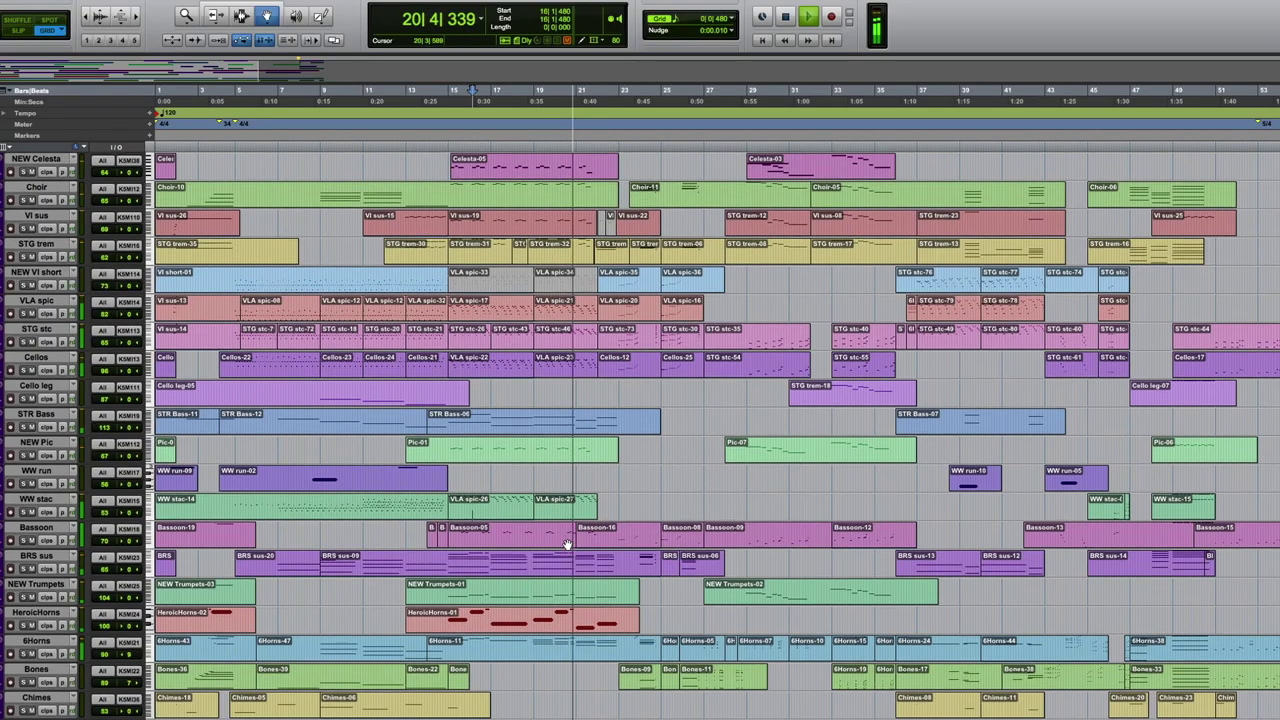
{"action": "double_click", "coordinate": [520, 393]}
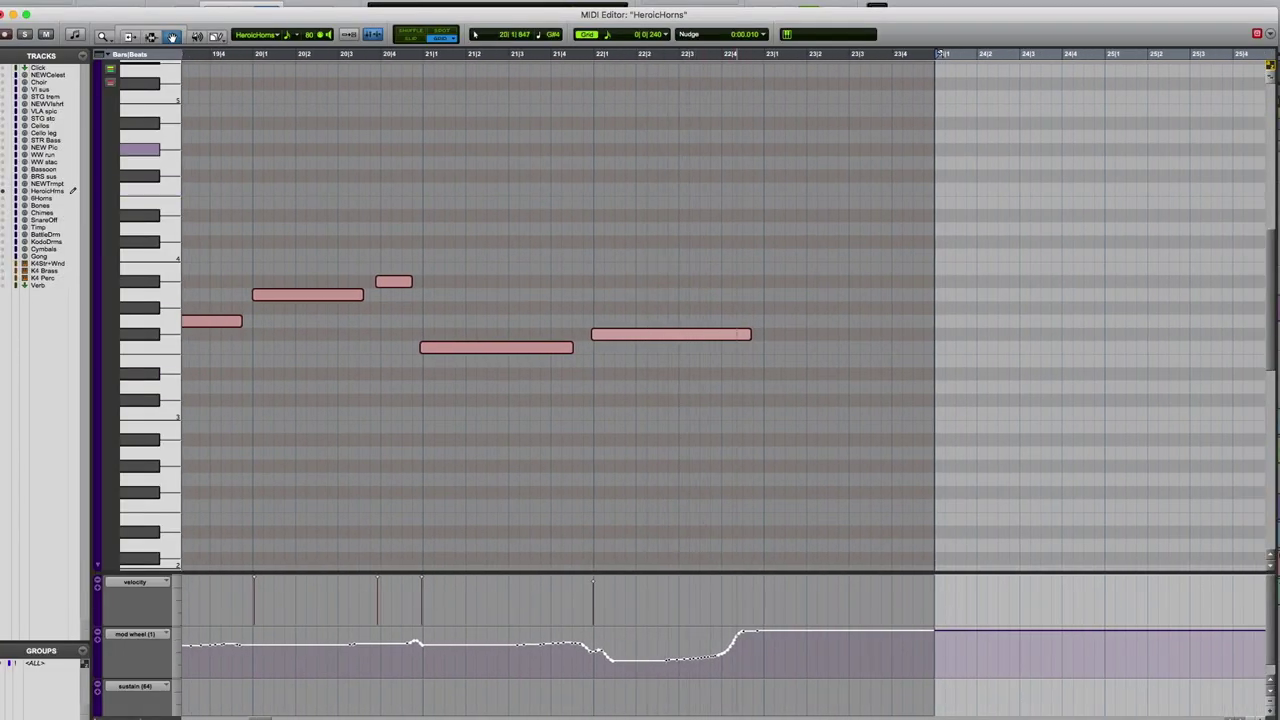
{"action": "left_click", "coordinate": [8, 14]}
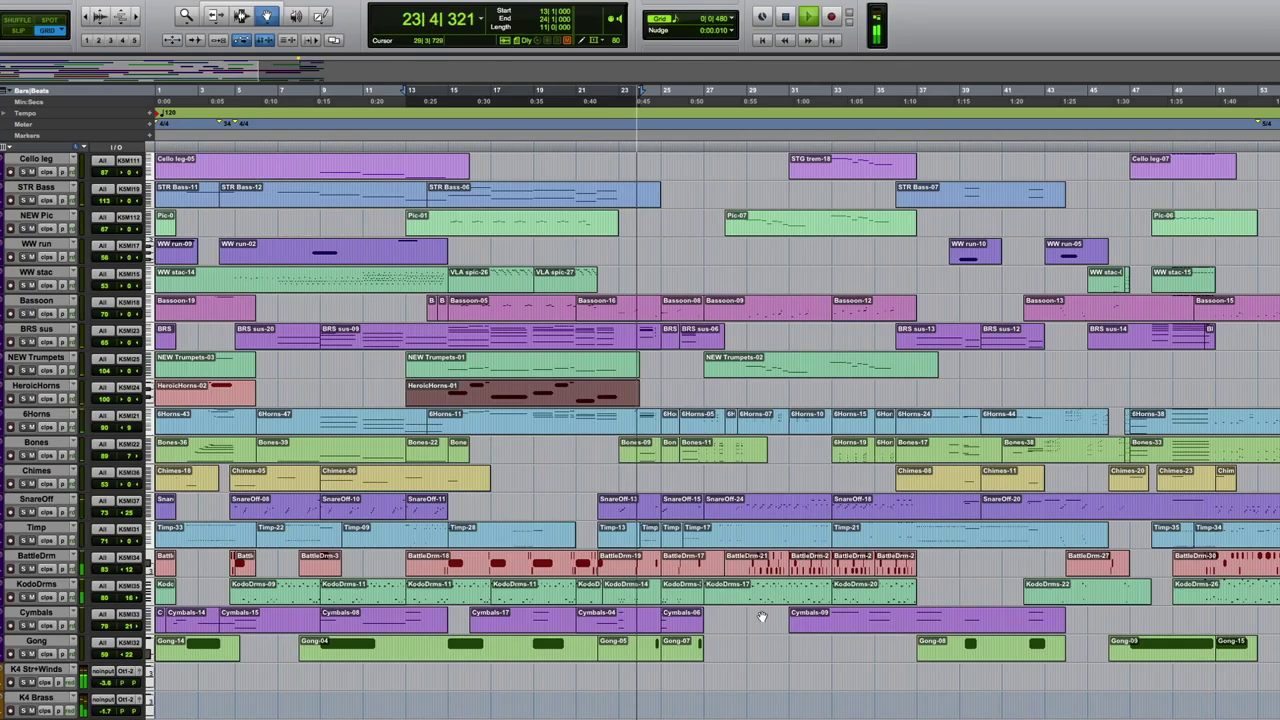
Step: Open the Bones-11 clip in the MIDI editor and examine its sustained notes and short stabs
{"action": "double_click", "coordinate": [694, 445]}
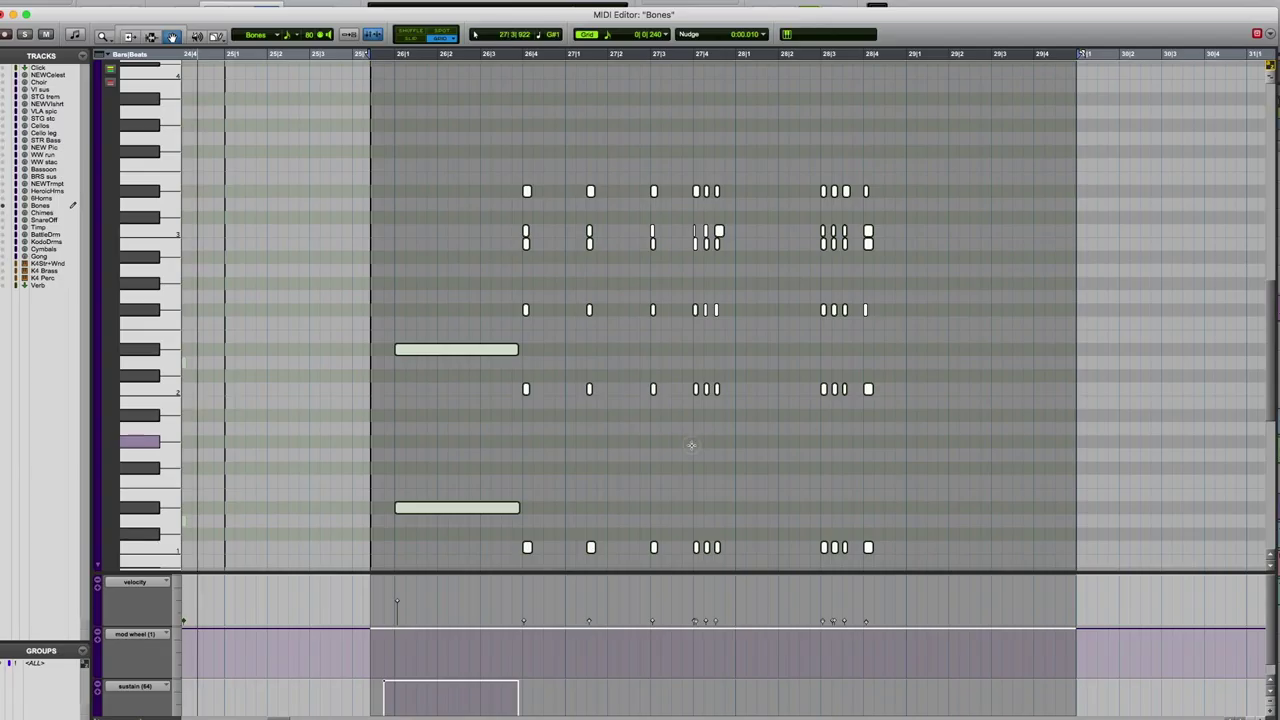
{"action": "scroll", "coordinate": [929, 312], "scroll_direction": "down", "scroll_amount": 1}
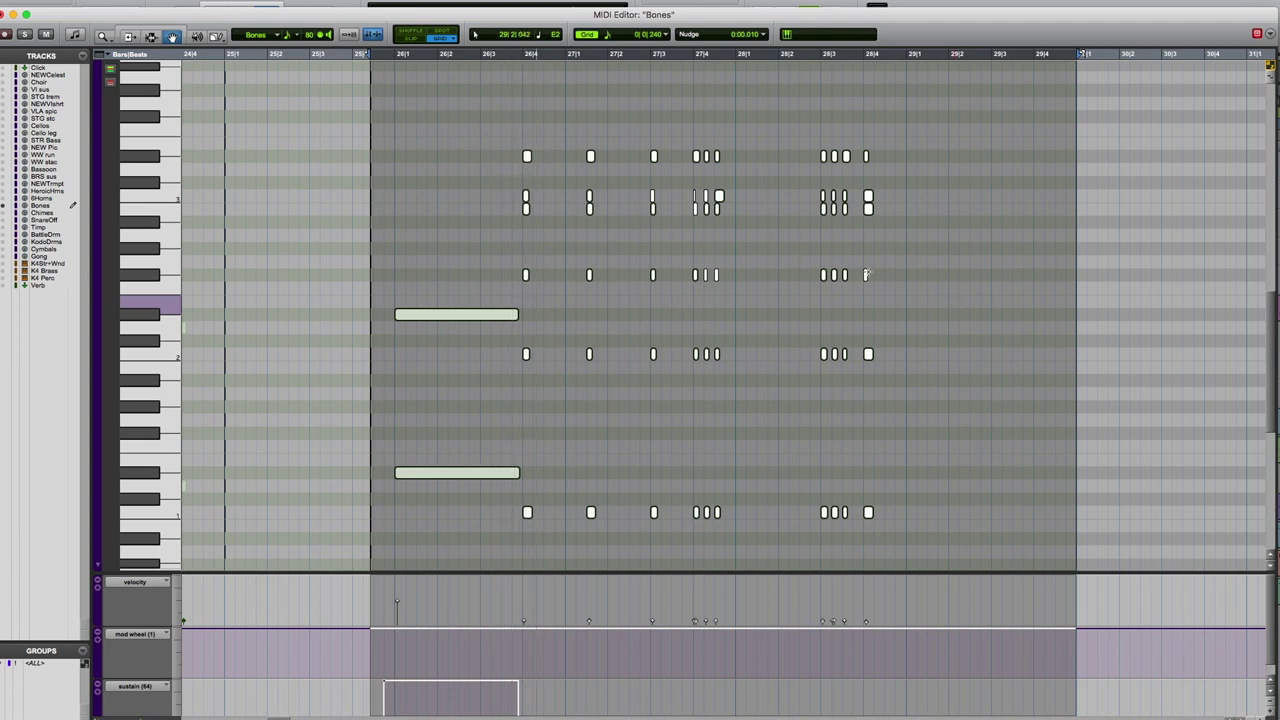
{"action": "left_click", "coordinate": [208, 55]}
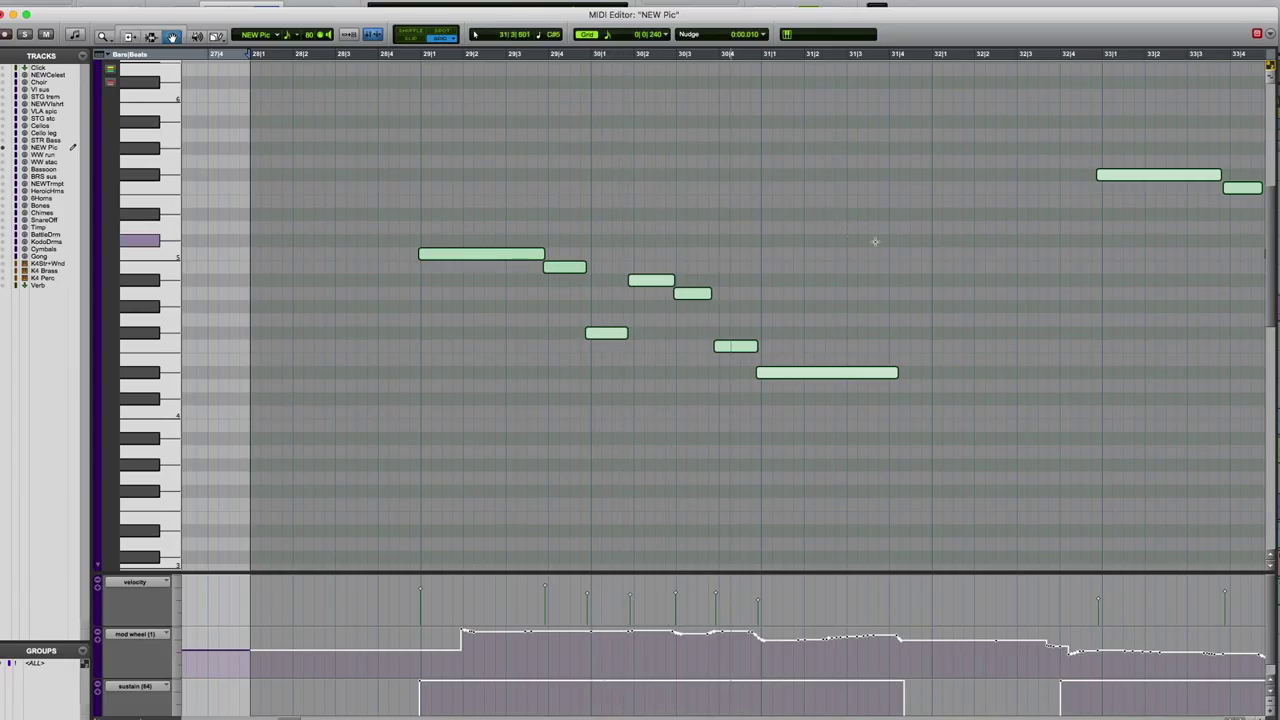
Step: Examine the Pic-07 melody from bar 29 to bar 36 in the MIDI editor, then close it
{"action": "scroll", "coordinate": [875, 241], "scroll_direction": "down", "scroll_amount": 2}
{"action": "scroll", "coordinate": [875, 241], "scroll_direction": "right", "scroll_amount": 20}
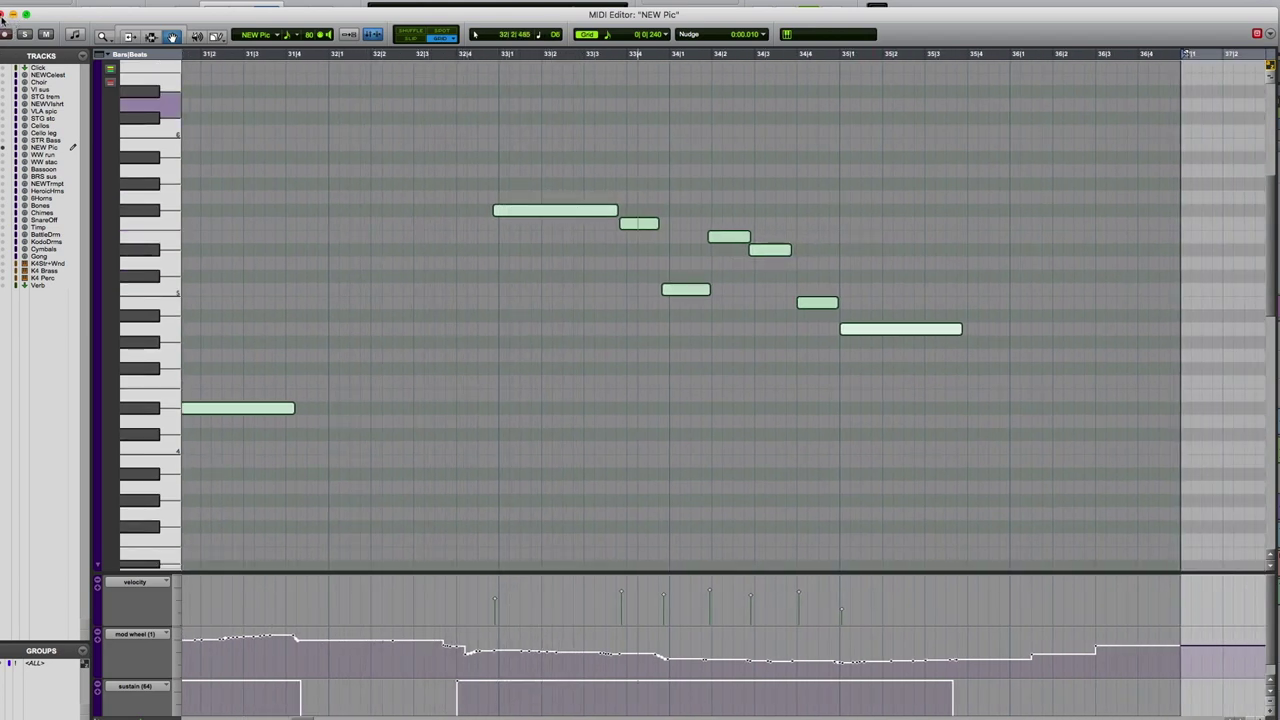
{"action": "left_click", "coordinate": [4, 14]}
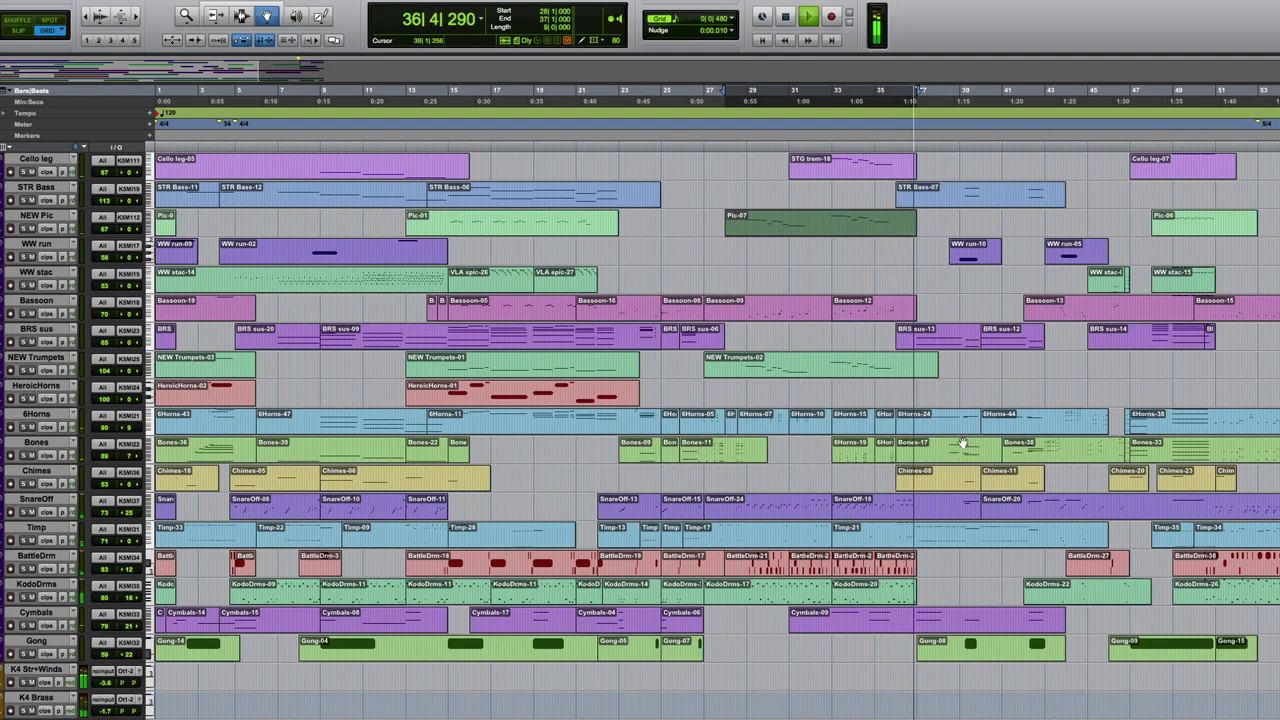
Step: Open the NEW VI short track's STG stc-76 clip in the MIDI editor, examine its notes from bar 37 to bar 42, and close it
{"action": "scroll", "coordinate": [963, 280], "scroll_direction": "up", "scroll_amount": 10}
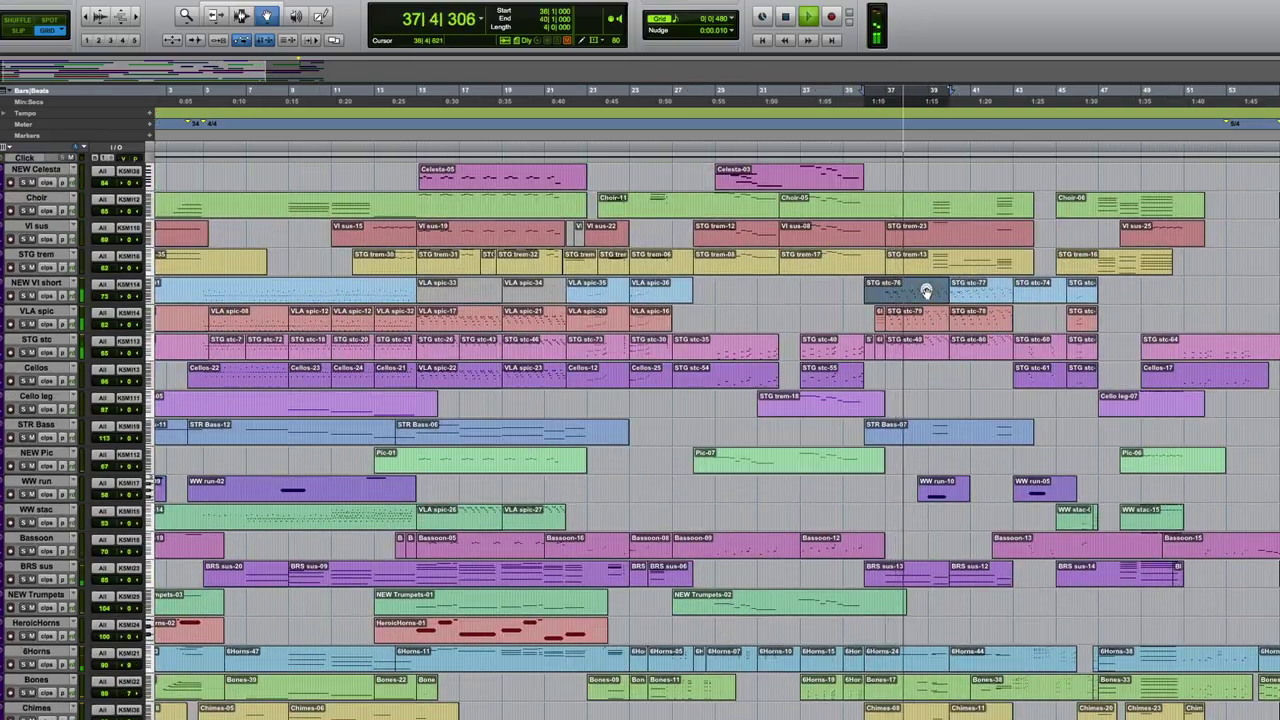
{"action": "double_click", "coordinate": [926, 290]}
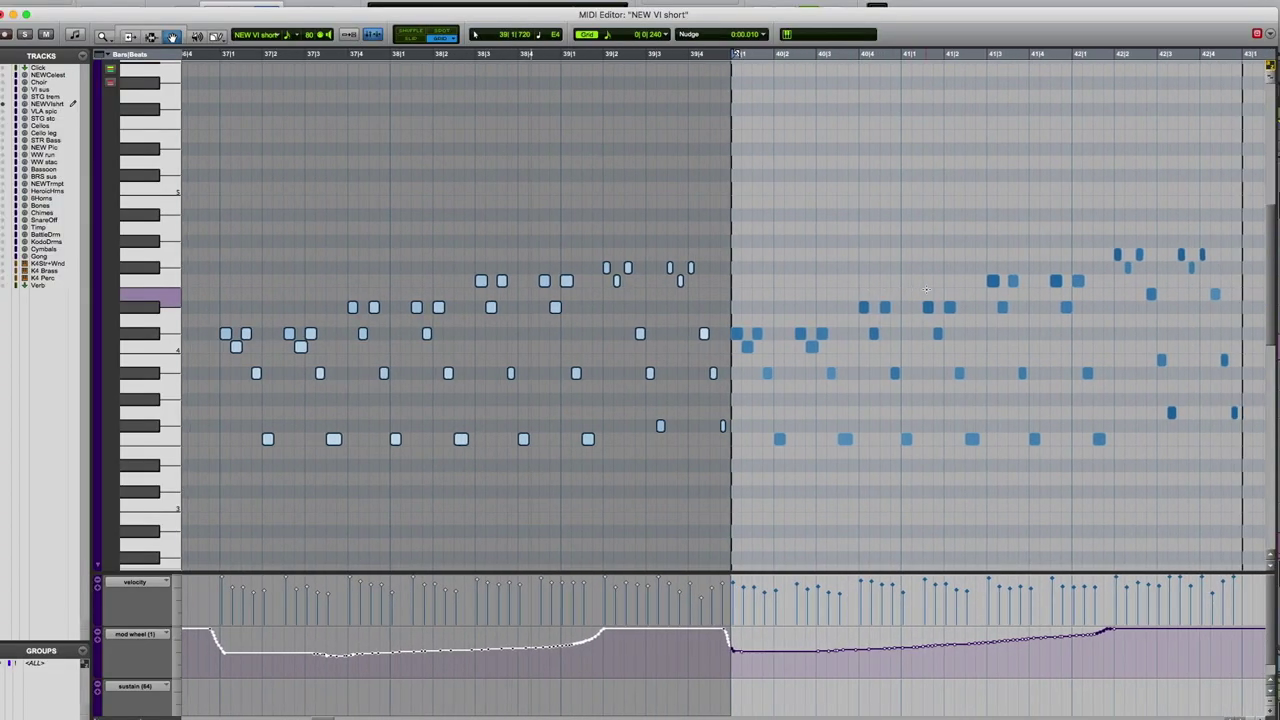
{"action": "scroll", "coordinate": [926, 290], "scroll_direction": "right", "scroll_amount": 2}
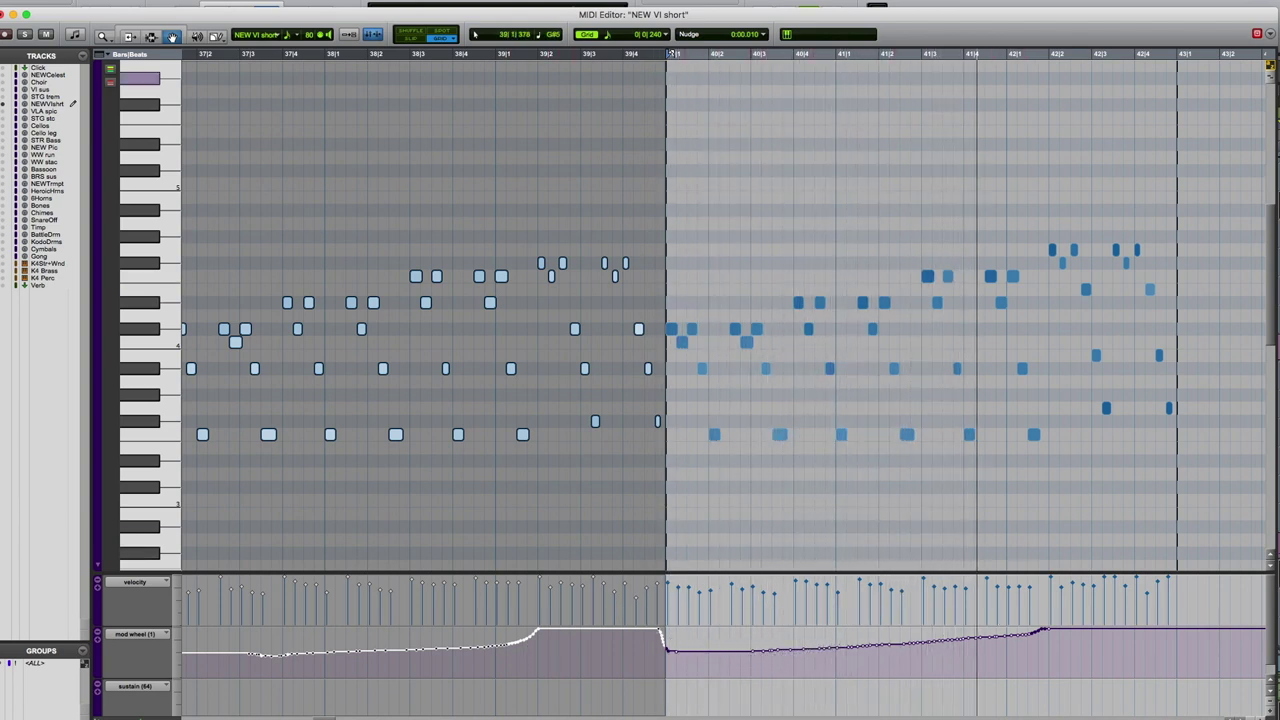
{"action": "left_click", "coordinate": [5, 14]}
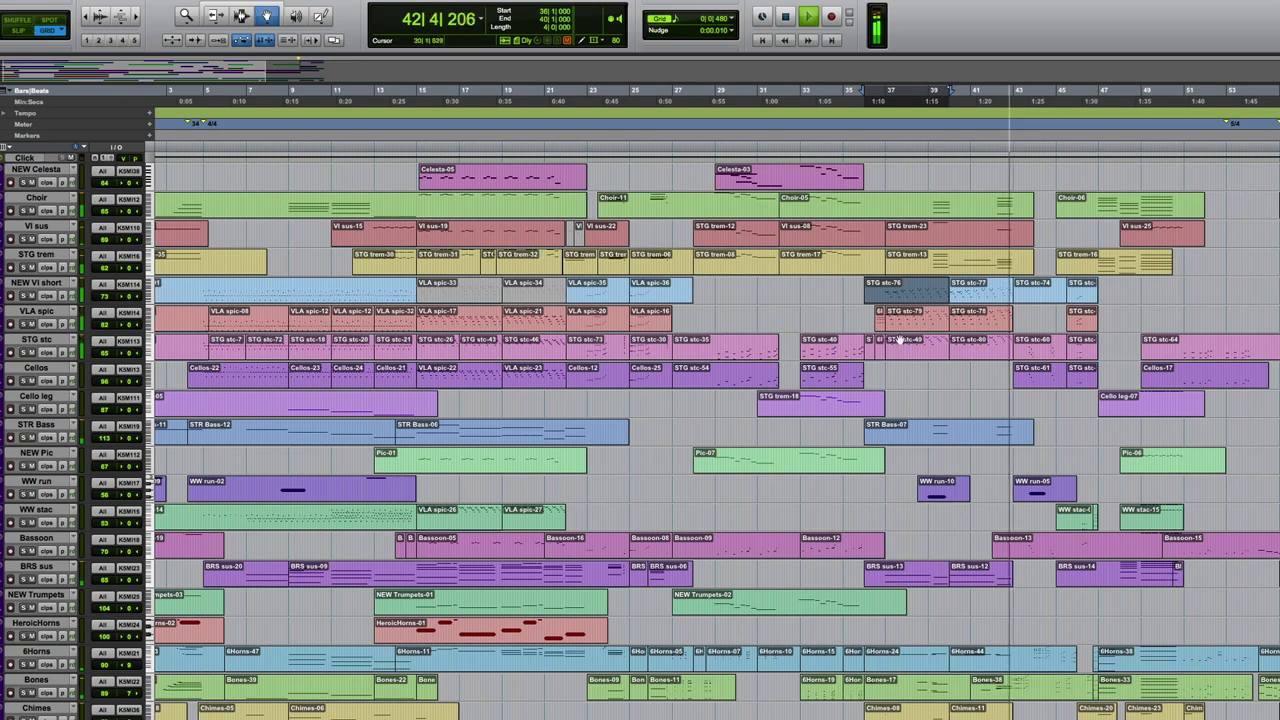
Step: Open the 6Horns-44 clip in the MIDI editor, display the WW stac notes alongside the horns, and close the editor
{"action": "double_click", "coordinate": [1043, 660]}
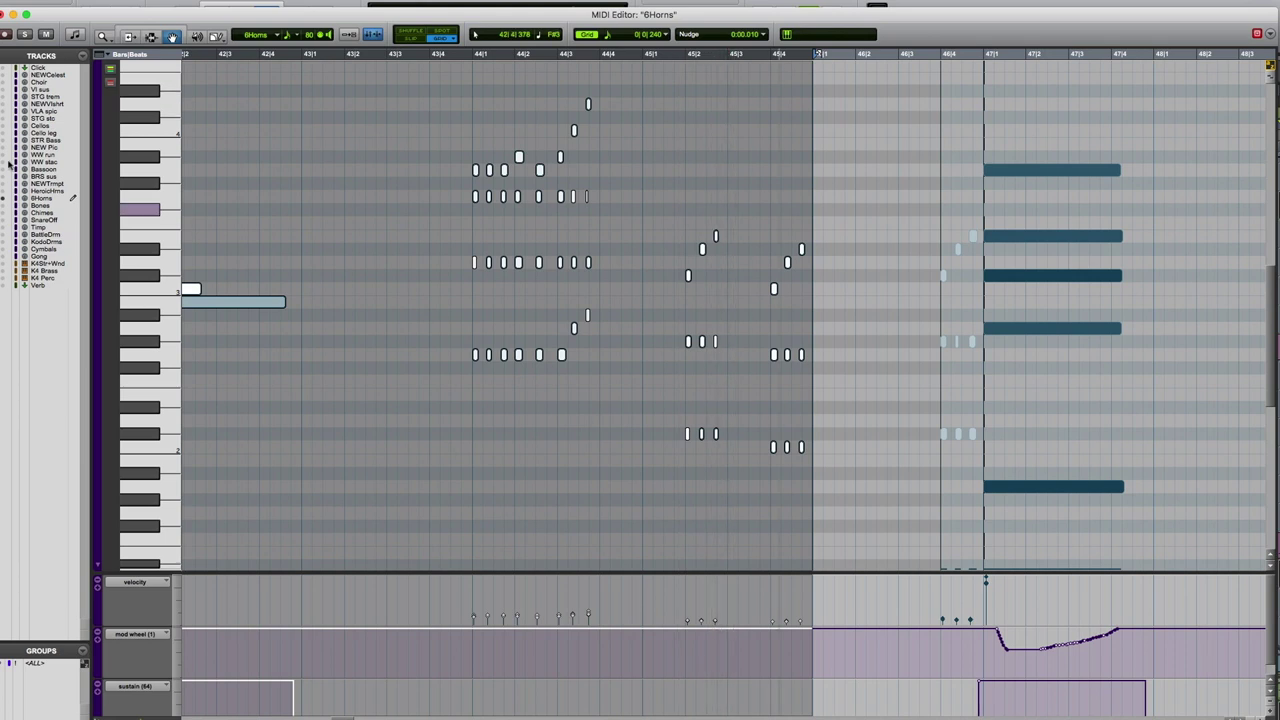
{"action": "left_click", "coordinate": [4, 162]}
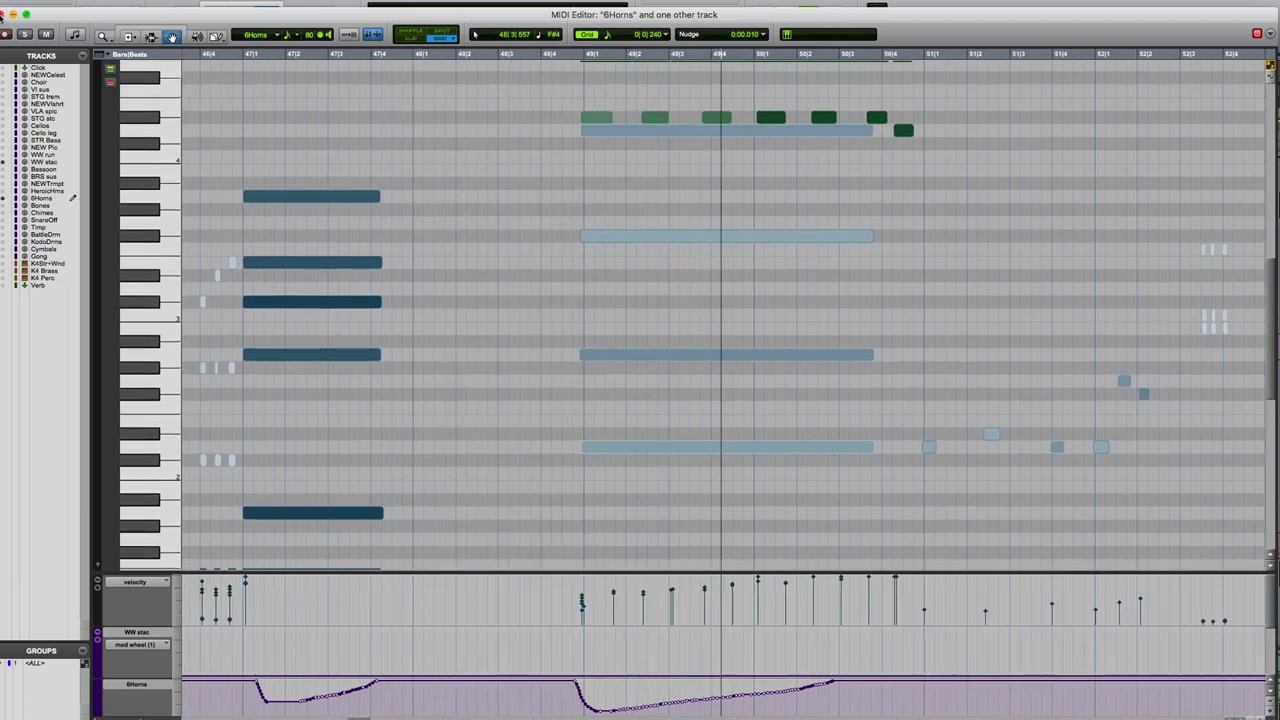
{"action": "left_click", "coordinate": [5, 14]}
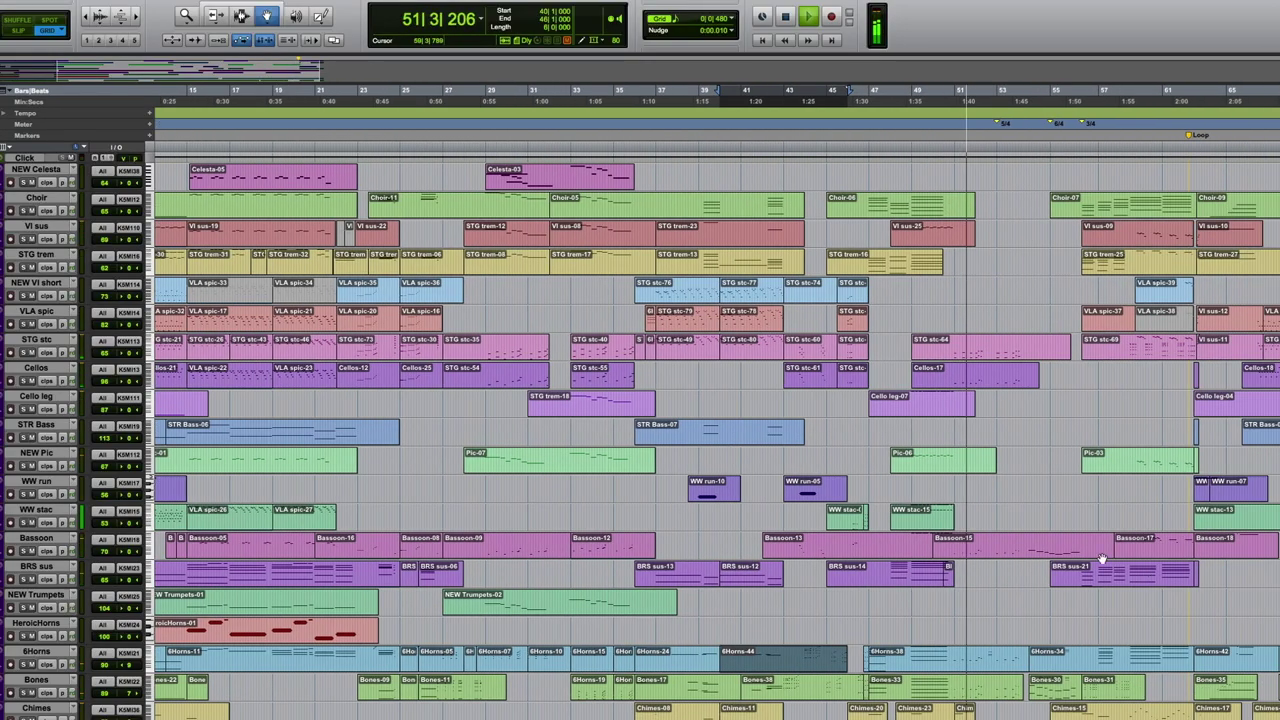
Step: Open the Bassoon-15 clip in the MIDI editor, examine its notes from bar 50 to bar 56, and close it
{"action": "left_click", "coordinate": [1027, 541]}
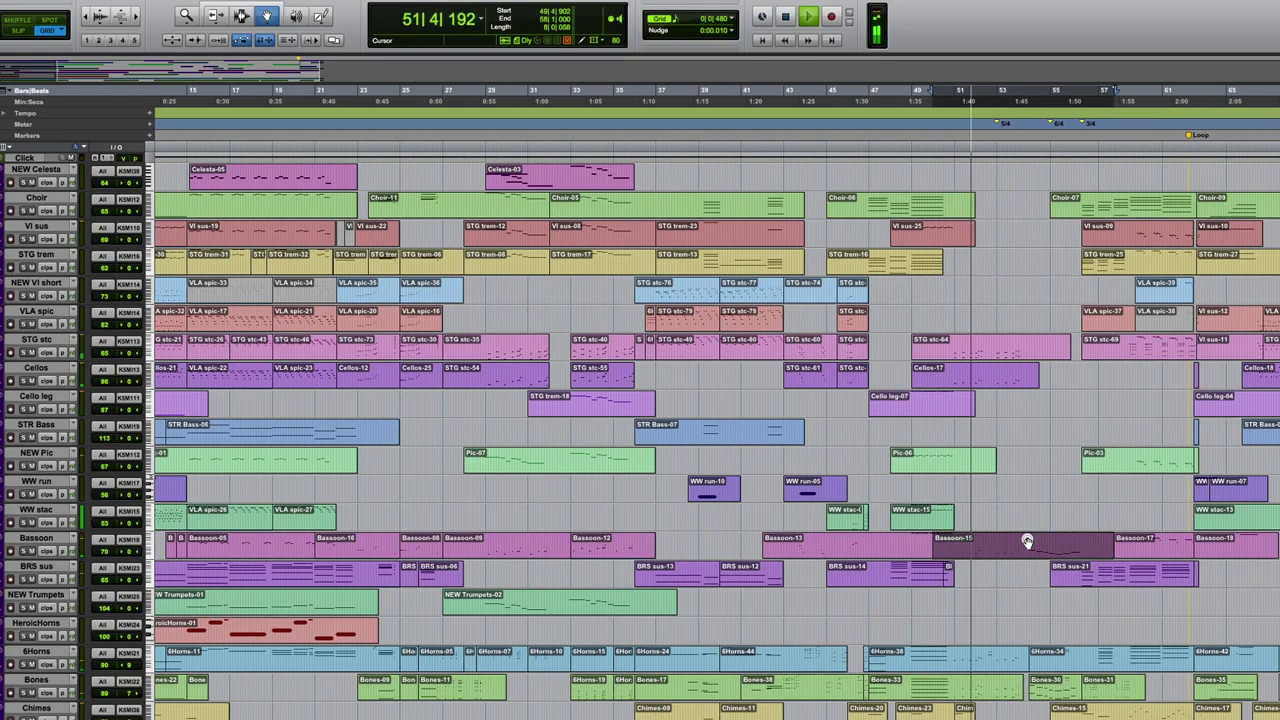
{"action": "double_click", "coordinate": [1027, 541]}
{"action": "scroll", "coordinate": [1002, 351], "scroll_direction": "down", "scroll_amount": 5}
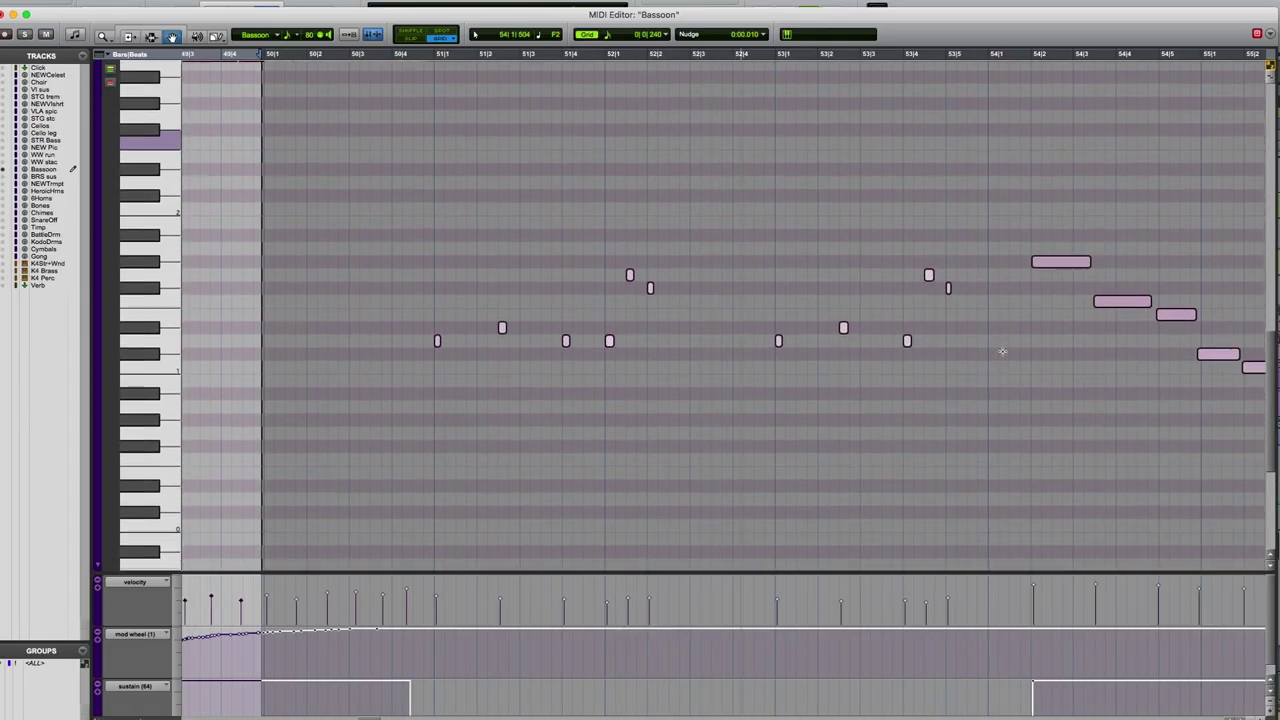
{"action": "scroll", "coordinate": [1002, 351], "scroll_direction": "up", "scroll_amount": 1}
{"action": "scroll", "coordinate": [1002, 351], "scroll_direction": "right", "scroll_amount": 5}
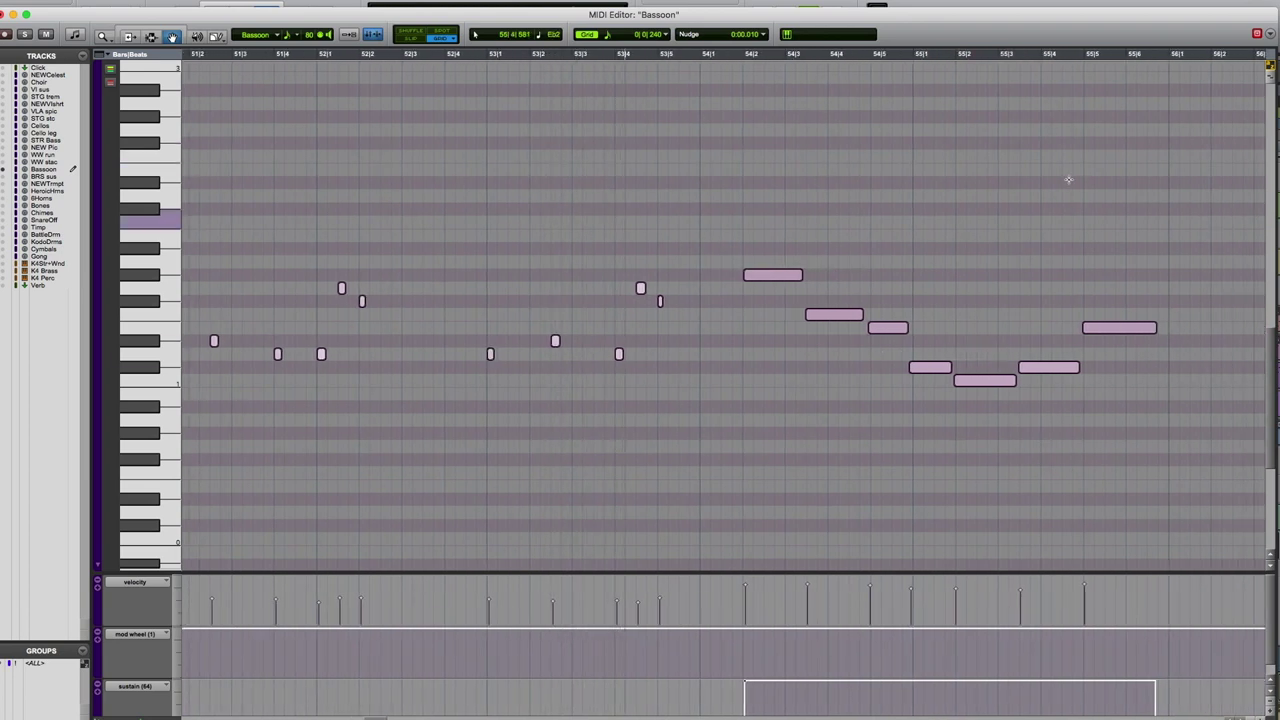
{"action": "left_click", "coordinate": [4, 14]}
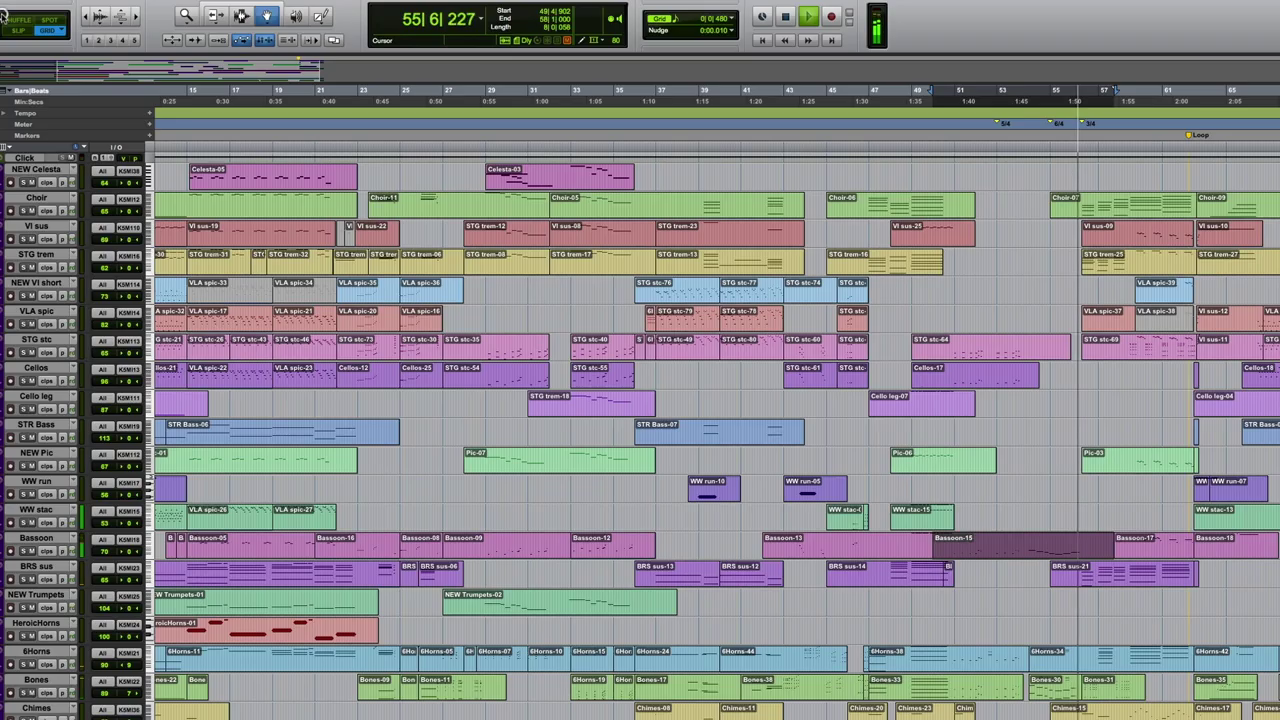
Step: Open the Choir-07 clip in the MIDI editor, examine its chords from bar 56 to bar 62, and close it
{"action": "double_click", "coordinate": [1129, 209]}
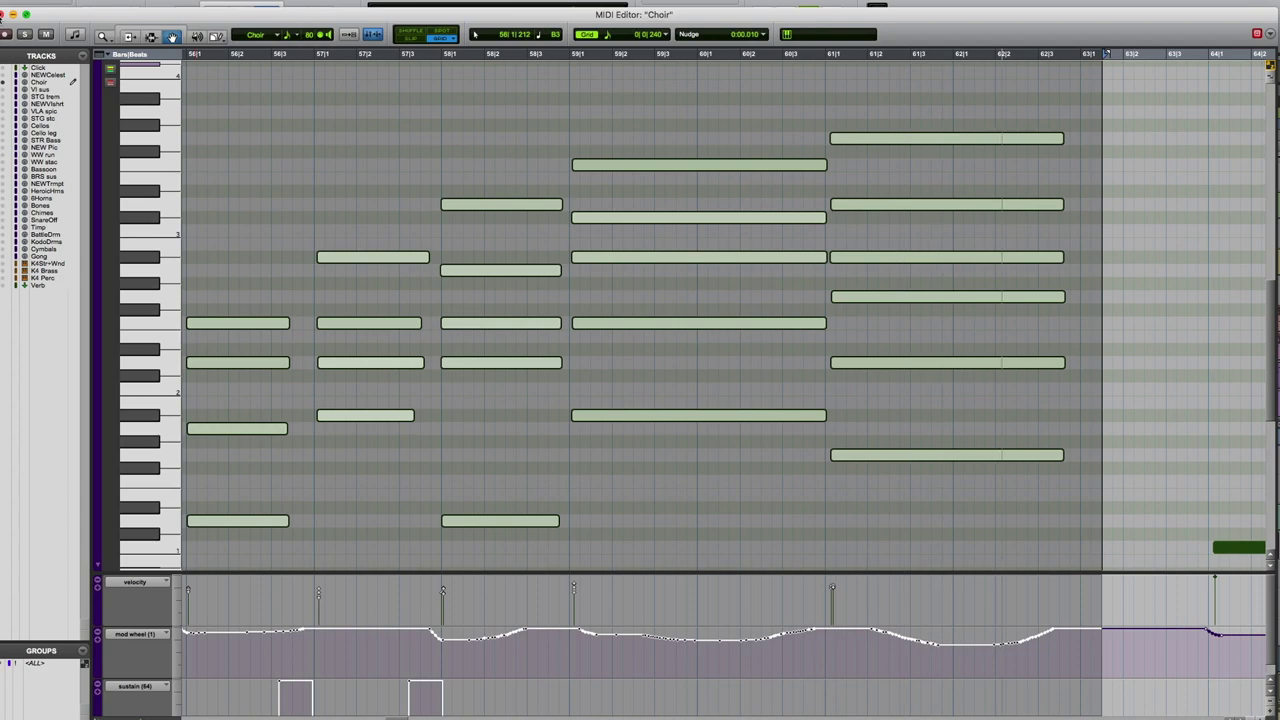
{"action": "key", "text": "super+w"}
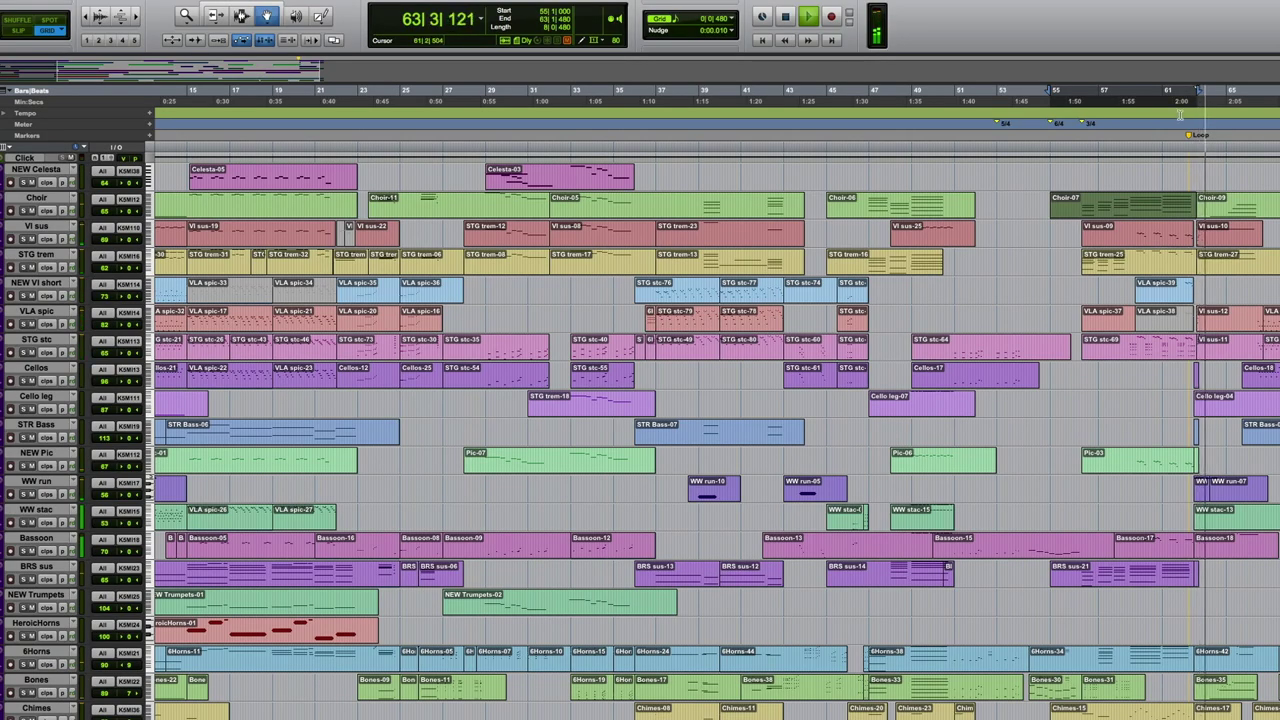
Step: Stop playback and review the arrangement from its end back to bar 1, down to the percussion tracks
{"action": "scroll", "coordinate": [1012, 250], "scroll_direction": "right", "scroll_amount": 5}
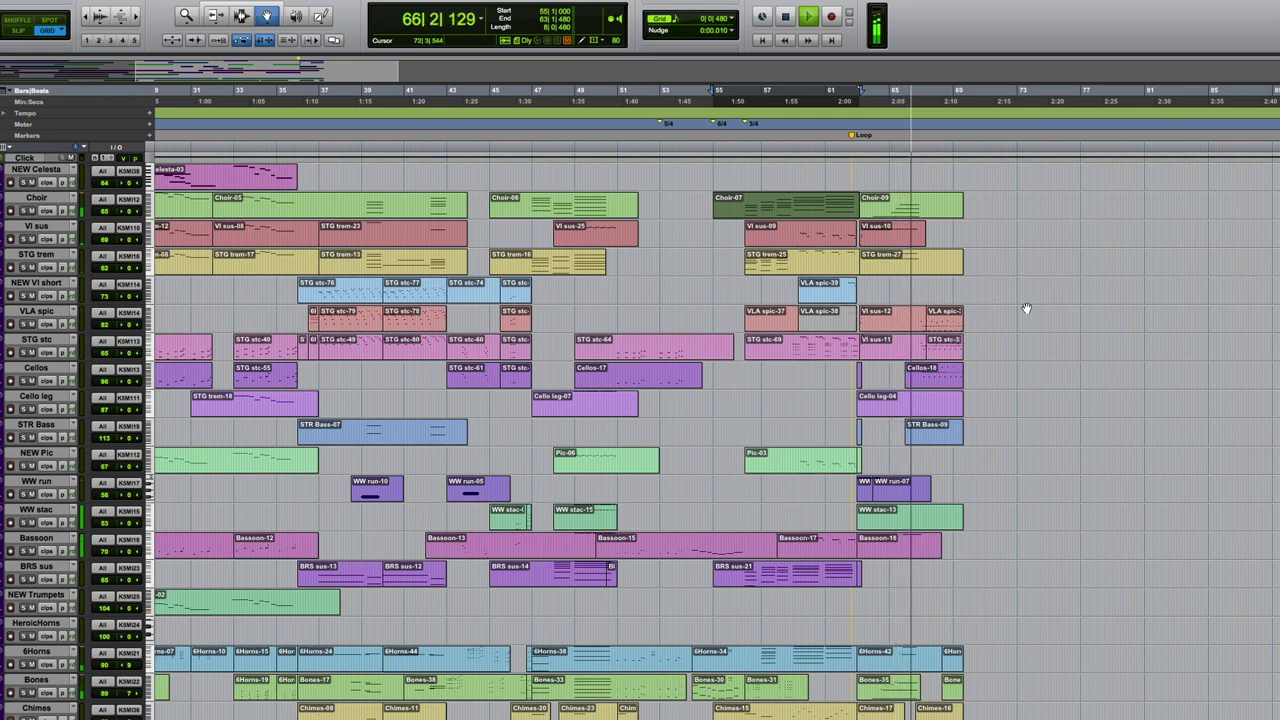
{"action": "key", "text": "space"}
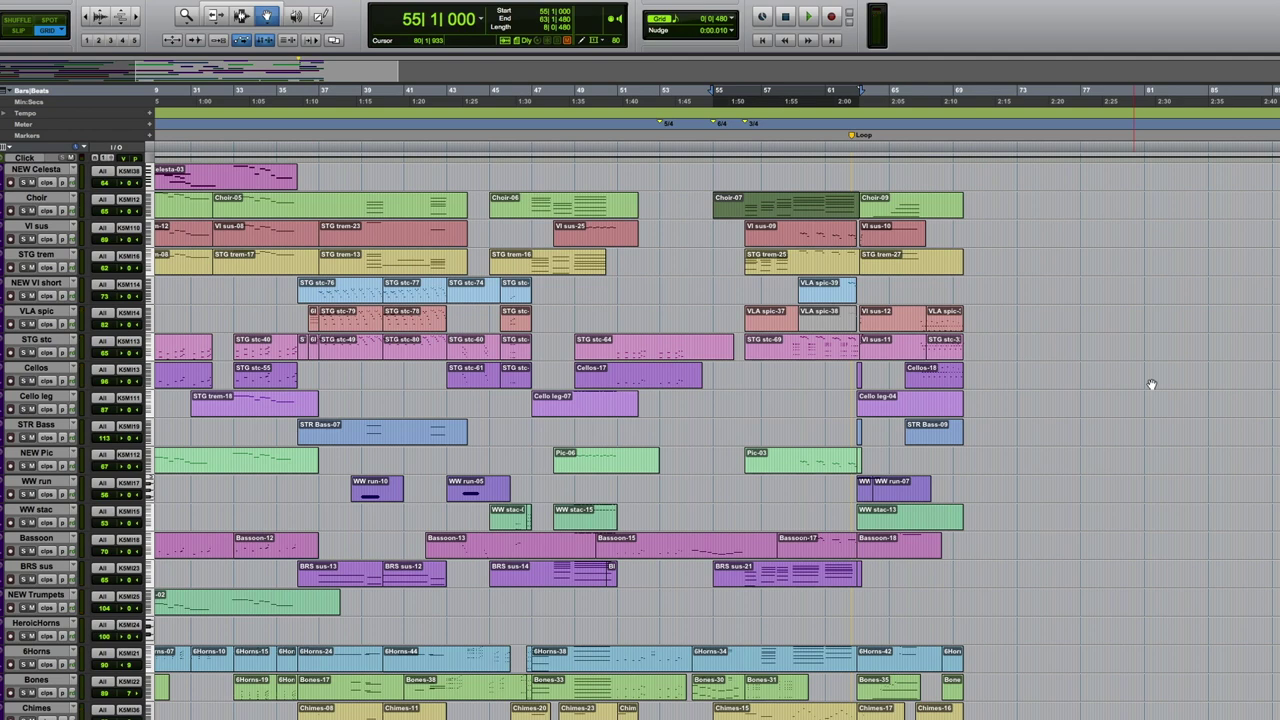
{"action": "scroll", "coordinate": [1151, 385], "scroll_direction": "left", "scroll_amount": 10}
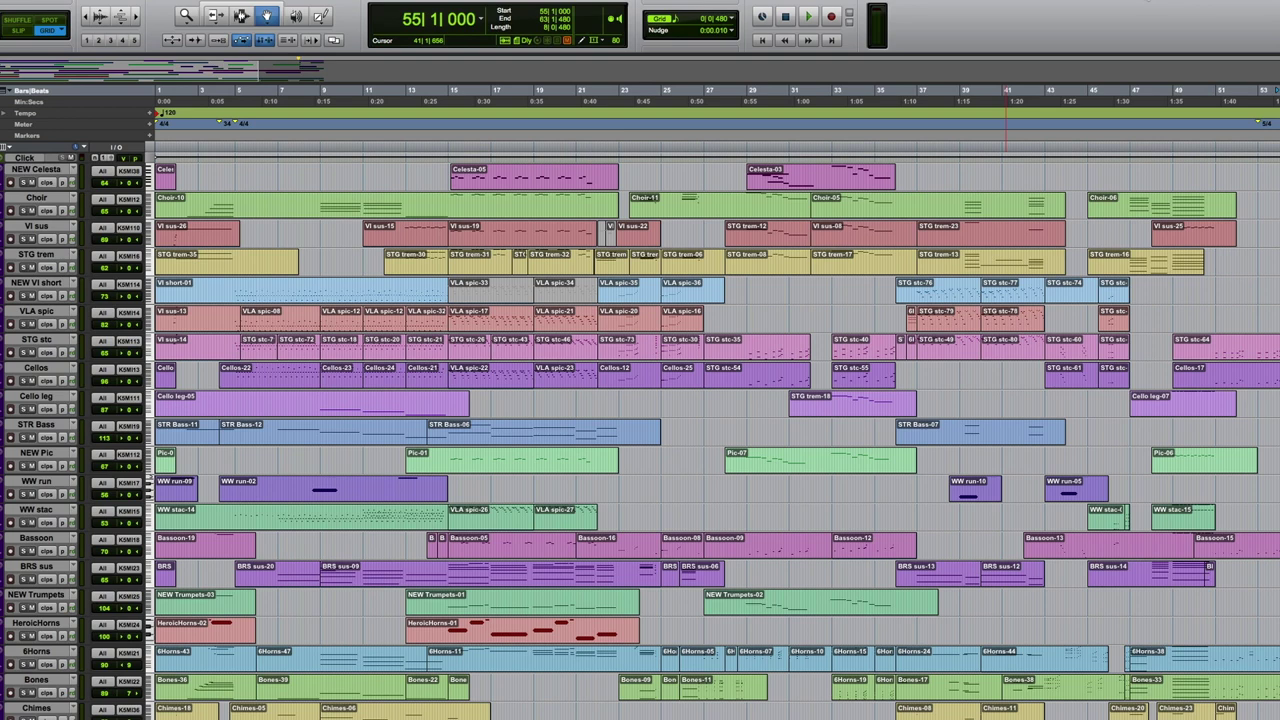
{"action": "scroll", "coordinate": [640, 364], "scroll_direction": "down", "scroll_amount": 4}
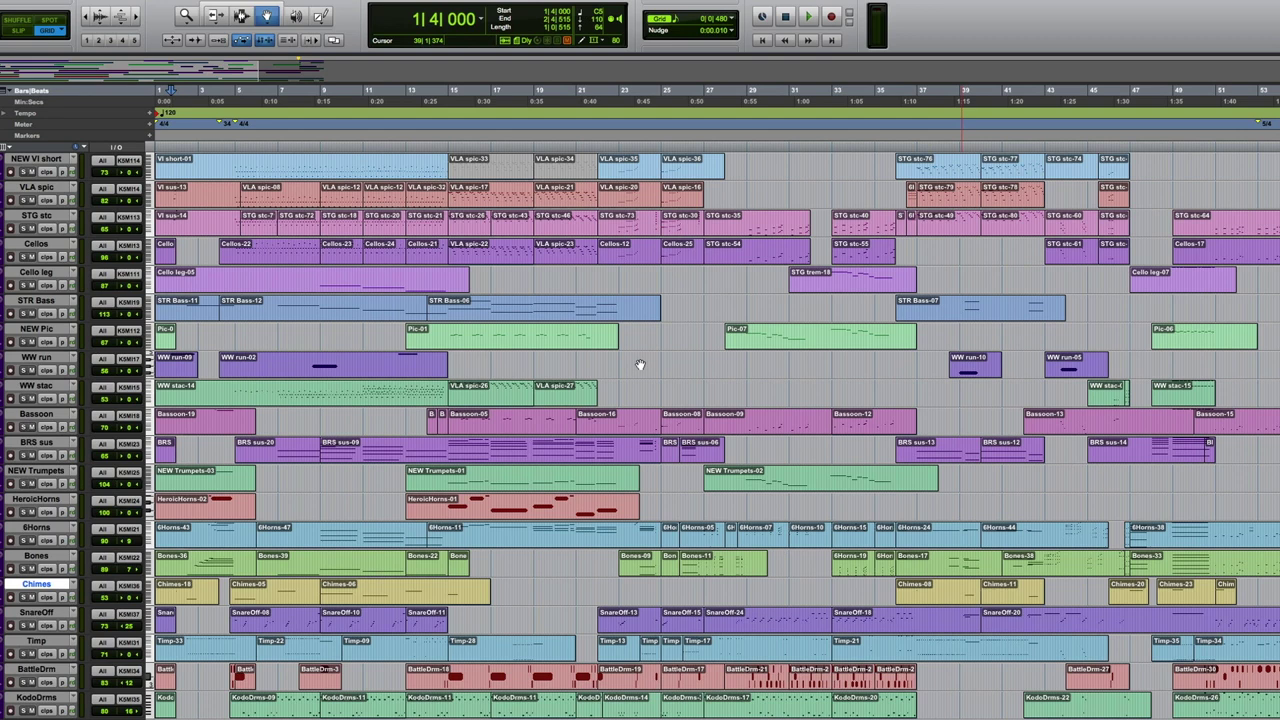
{"action": "scroll", "coordinate": [240, 345], "scroll_direction": "up", "scroll_amount": 3}
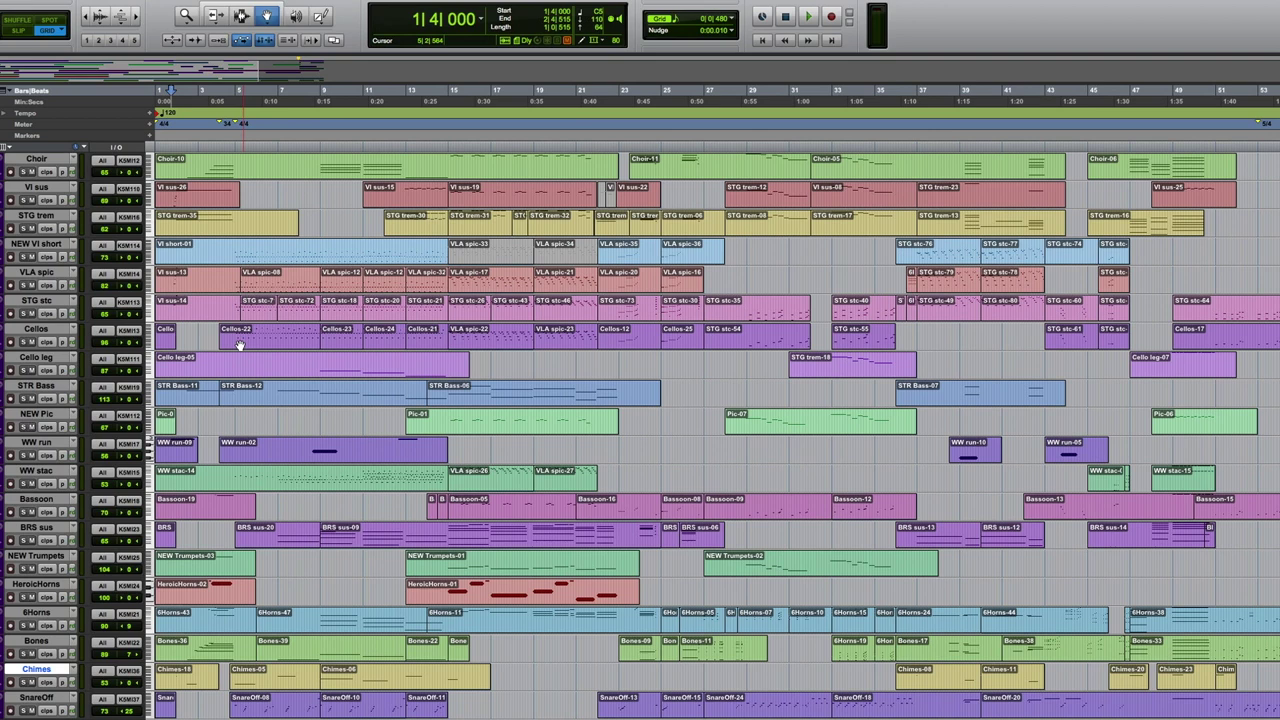
Step: Audition the STG stc part on its own from bar 4 beat 3, with the other tracks muted, and stop playback
{"action": "left_click", "coordinate": [232, 345]}
{"action": "scroll", "coordinate": [250, 335], "scroll_direction": "up", "scroll_amount": 1}
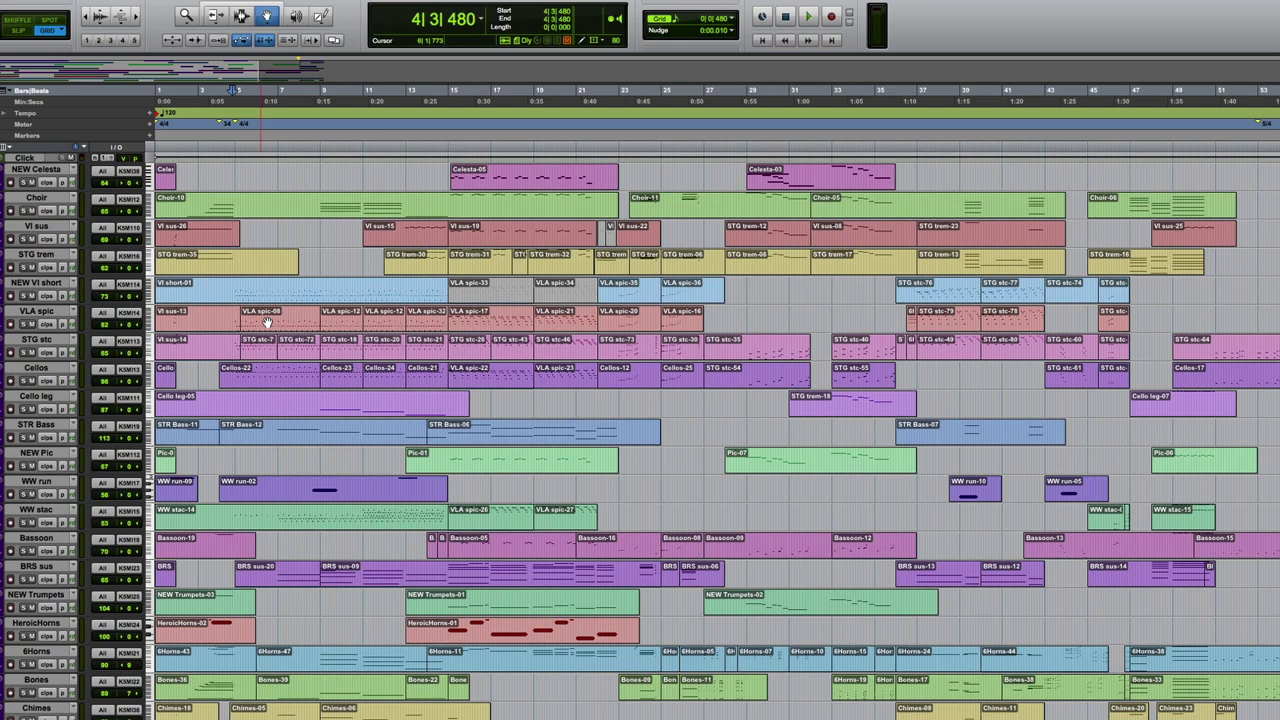
{"action": "left_click", "coordinate": [233, 147]}
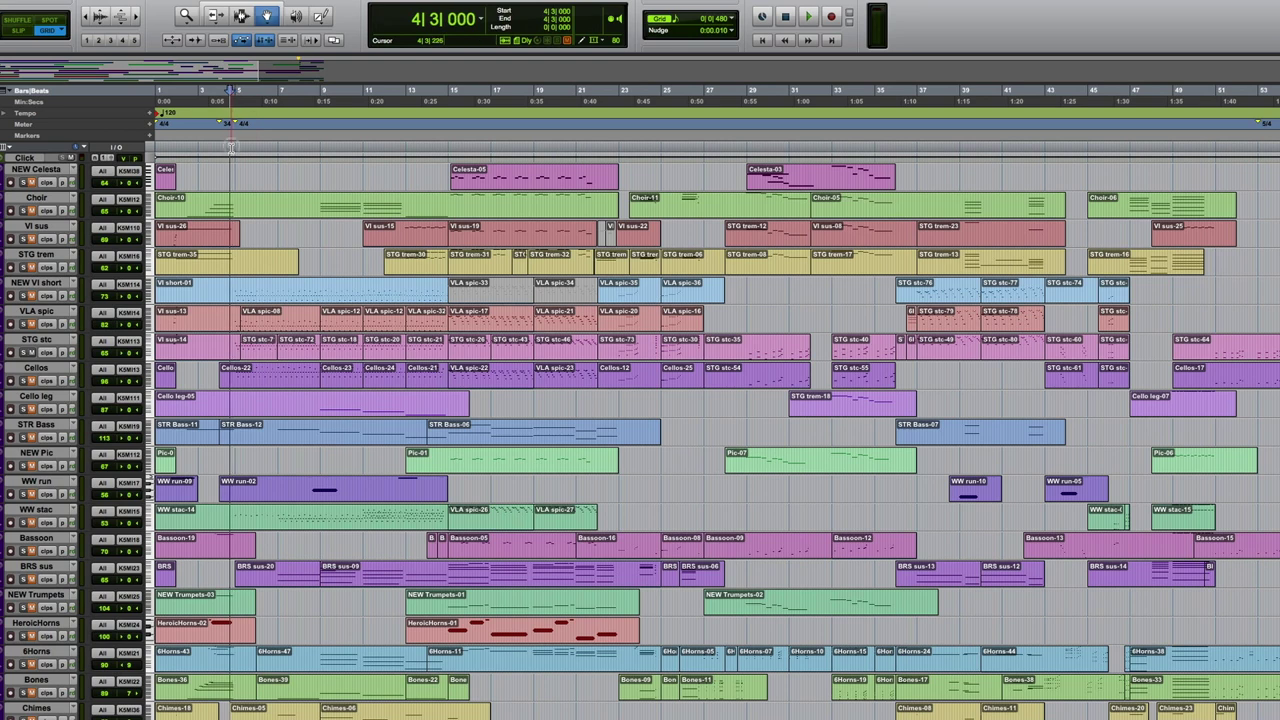
{"action": "key", "text": "space"}
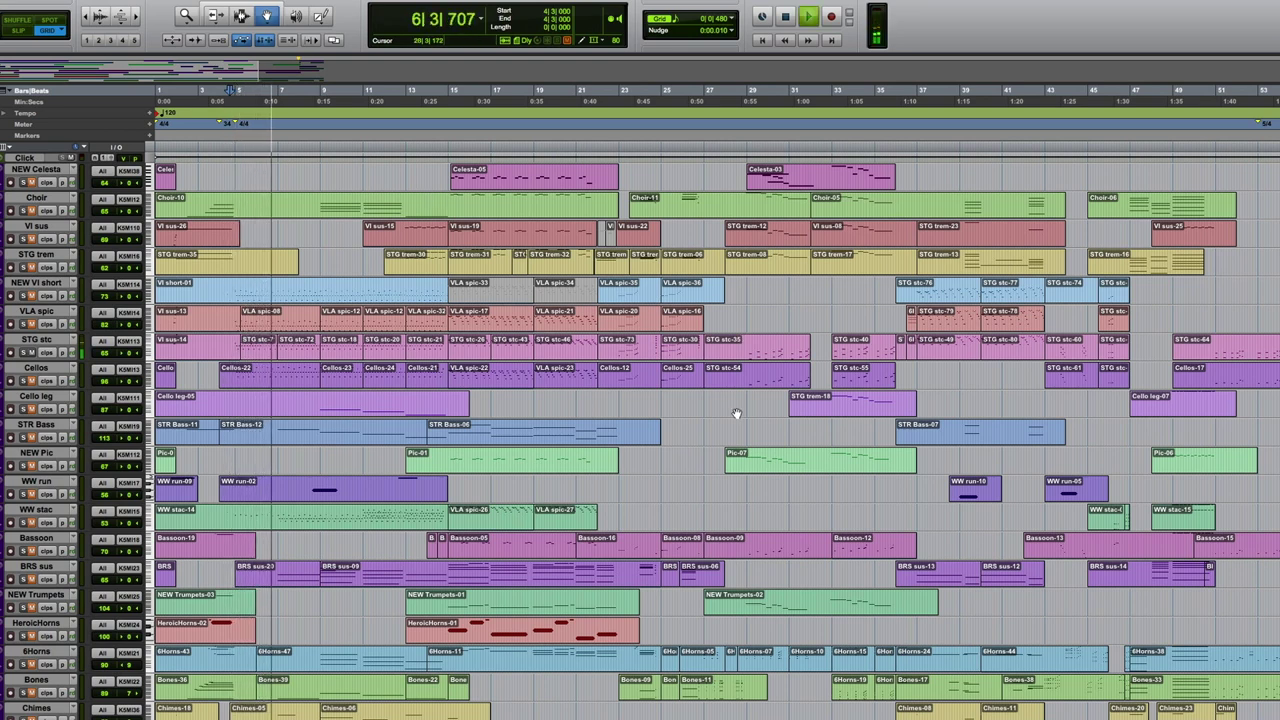
{"action": "key", "text": "space"}
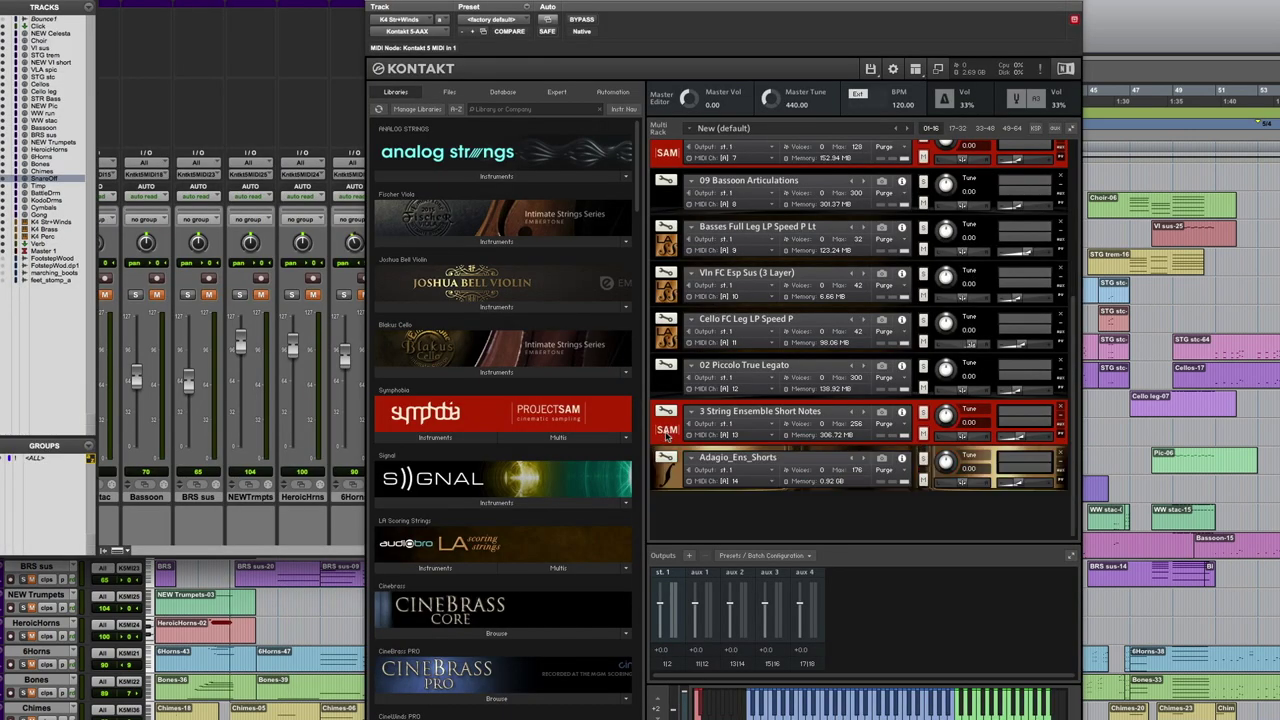
Step: Examine the articulations of 3 String Ensemble Short Notes in Kontakt, and return to the arrangement
{"action": "left_click", "coordinate": [666, 432]}
{"action": "scroll", "coordinate": [668, 437], "scroll_direction": "down", "scroll_amount": 2}
{"action": "scroll", "coordinate": [666, 437], "scroll_direction": "down", "scroll_amount": 3}
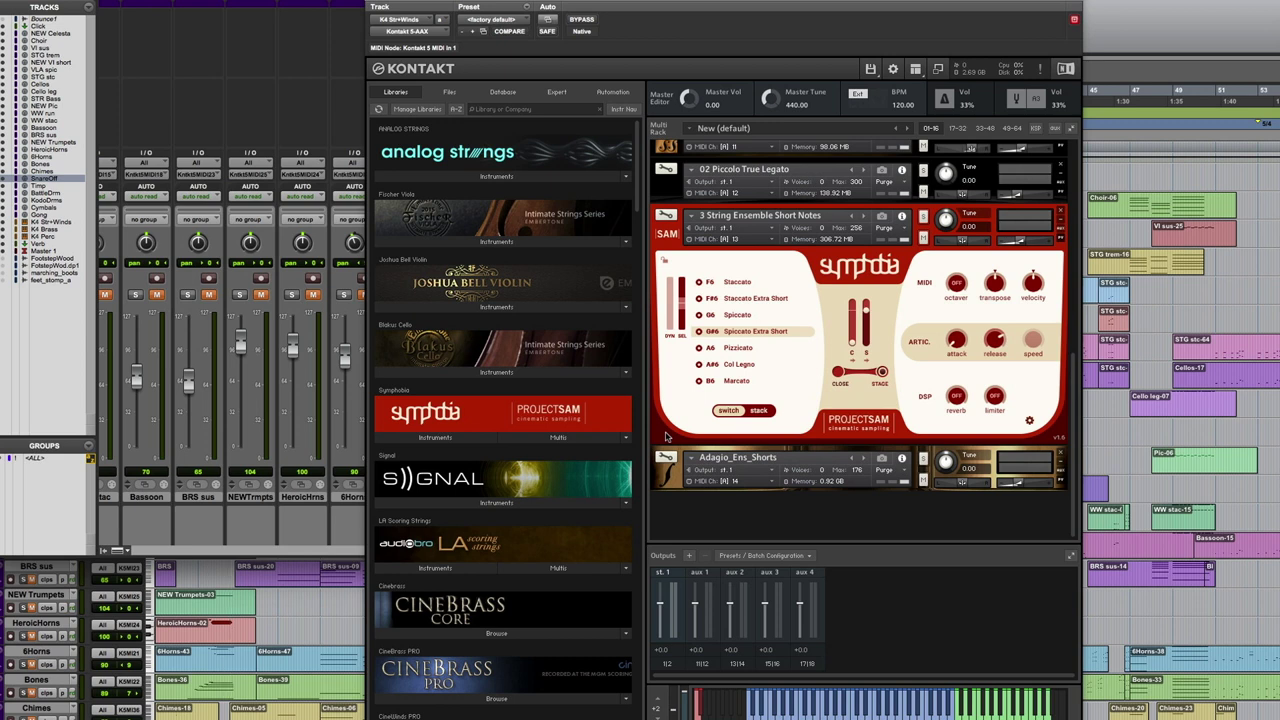
{"action": "left_click", "coordinate": [345, 19]}
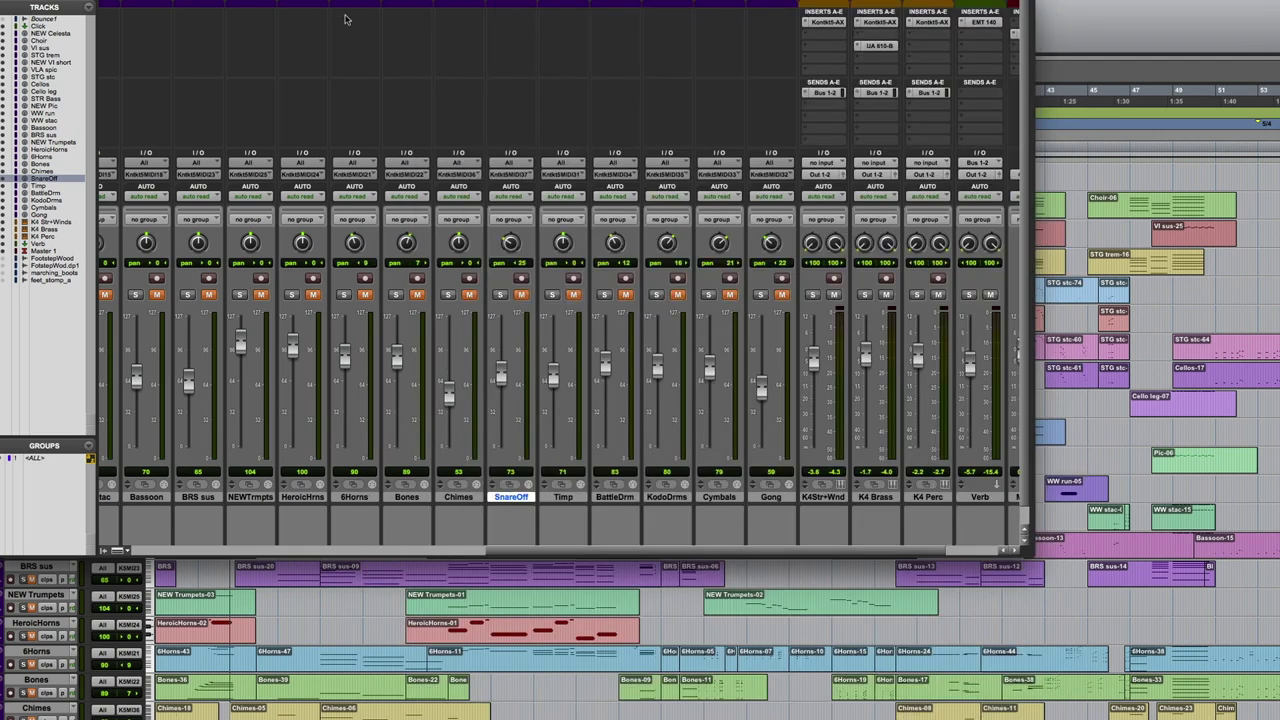
{"action": "key", "text": "ctrl+equal"}
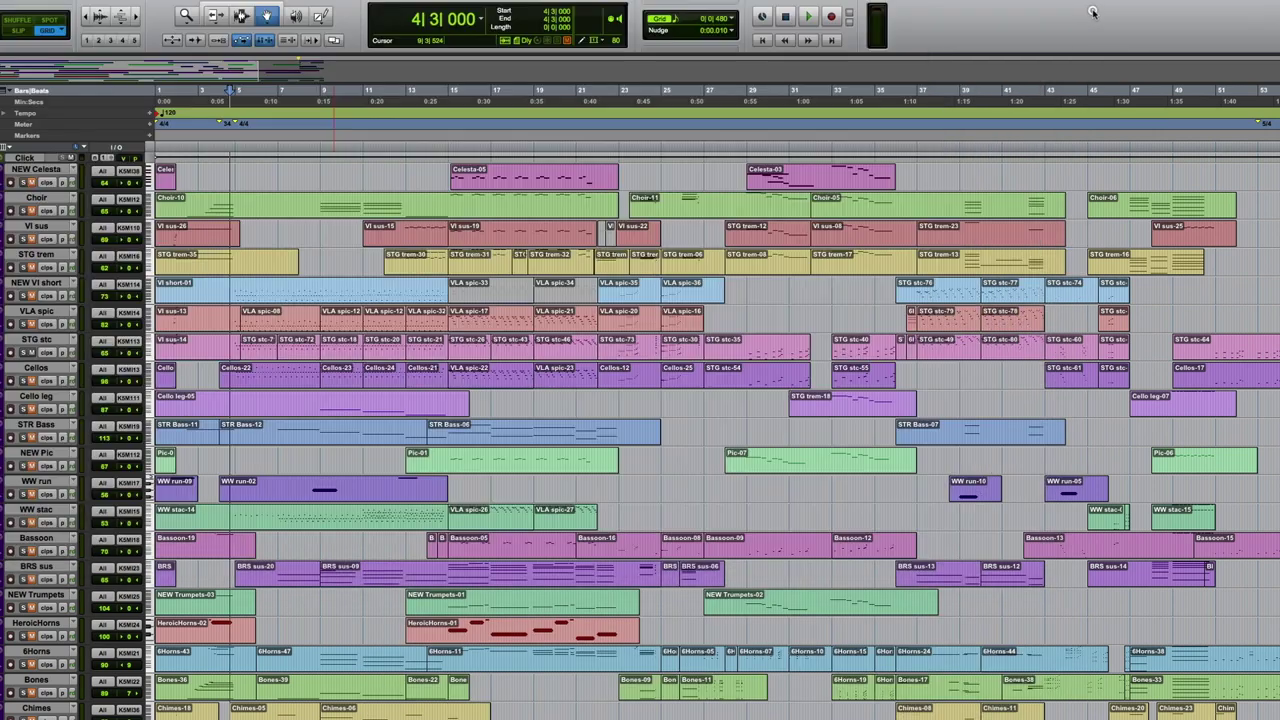
Step: Audition the VLA spic part on its own from bar 4 beat 3 to about bar 8, and stop playback
{"action": "left_click", "coordinate": [14, 312]}
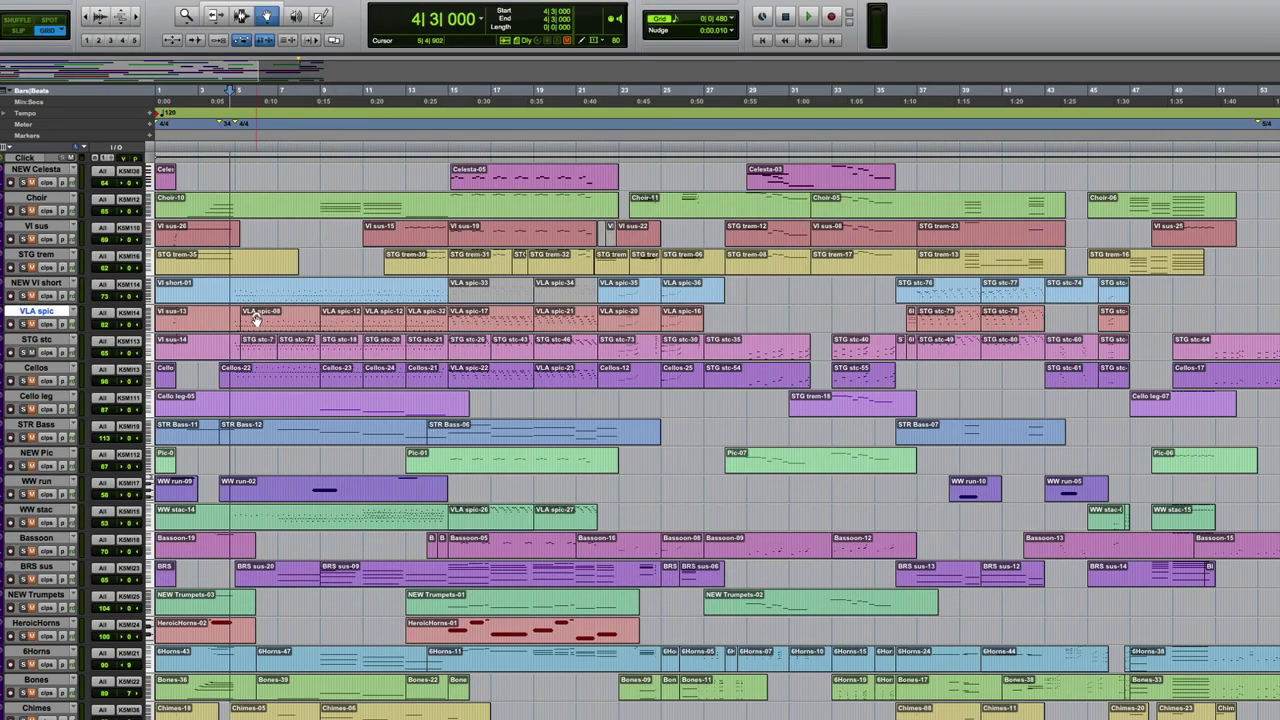
{"action": "left_click", "coordinate": [256, 319]}
{"action": "left_click", "coordinate": [227, 145]}
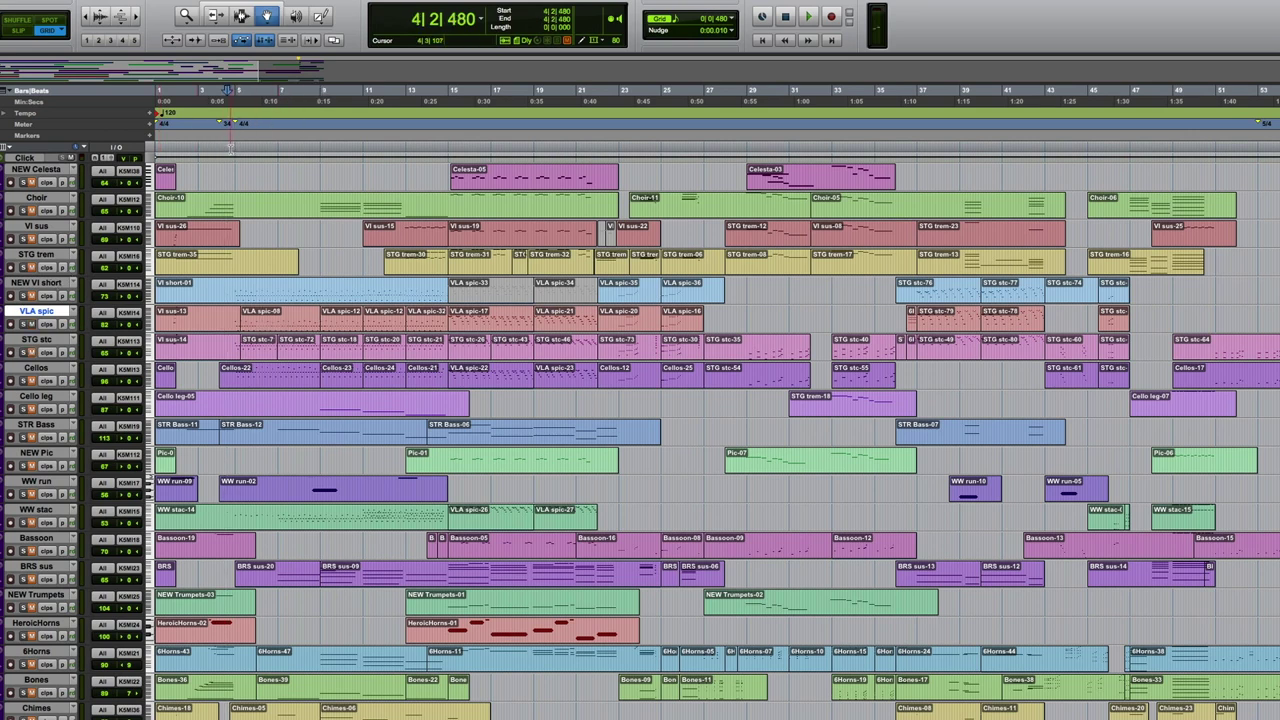
{"action": "key", "text": "space"}
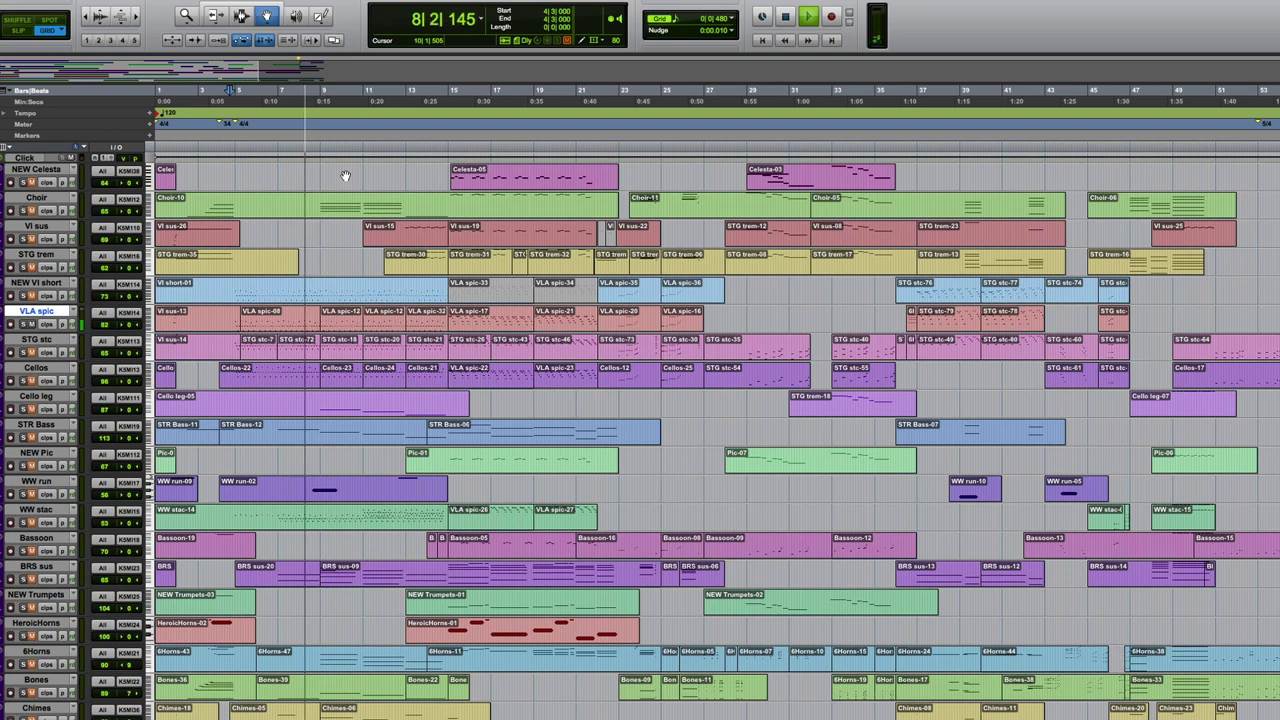
{"action": "key", "text": "space"}
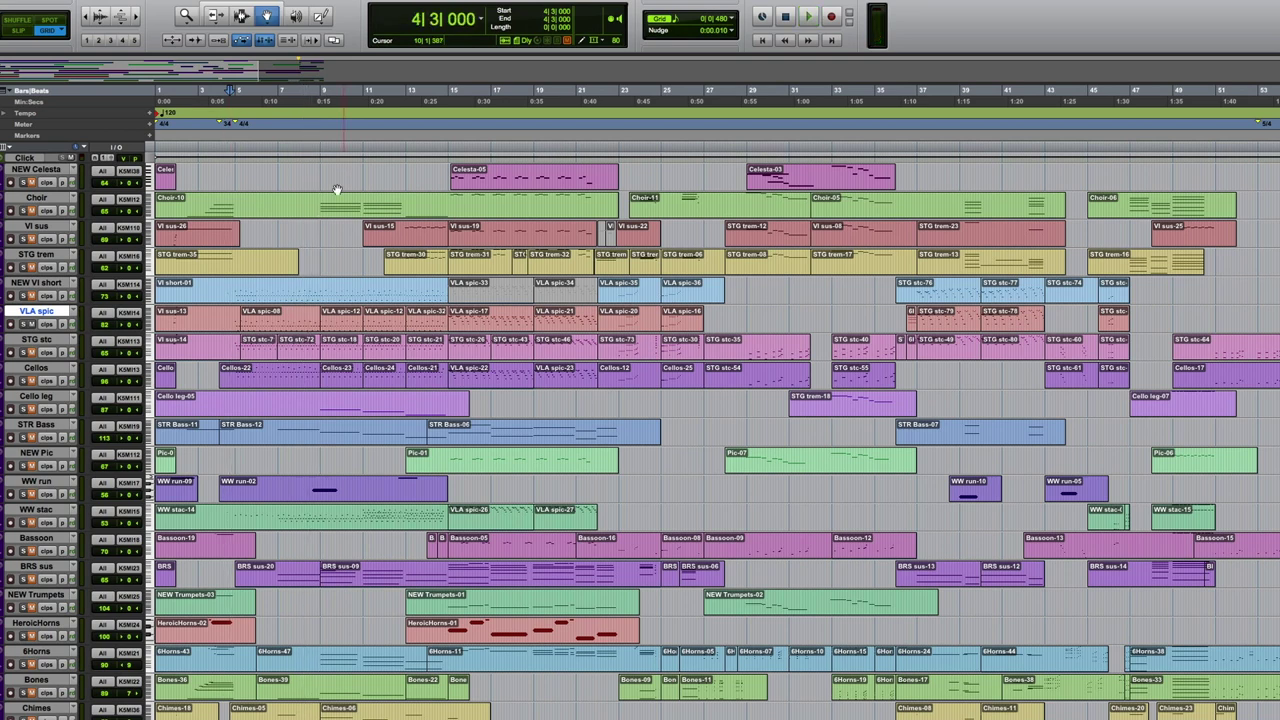
Step: Audition the Cellos part and the NEW VI short part one after the other, each alone from bar 4 beat 3
{"action": "left_click", "coordinate": [36, 339]}
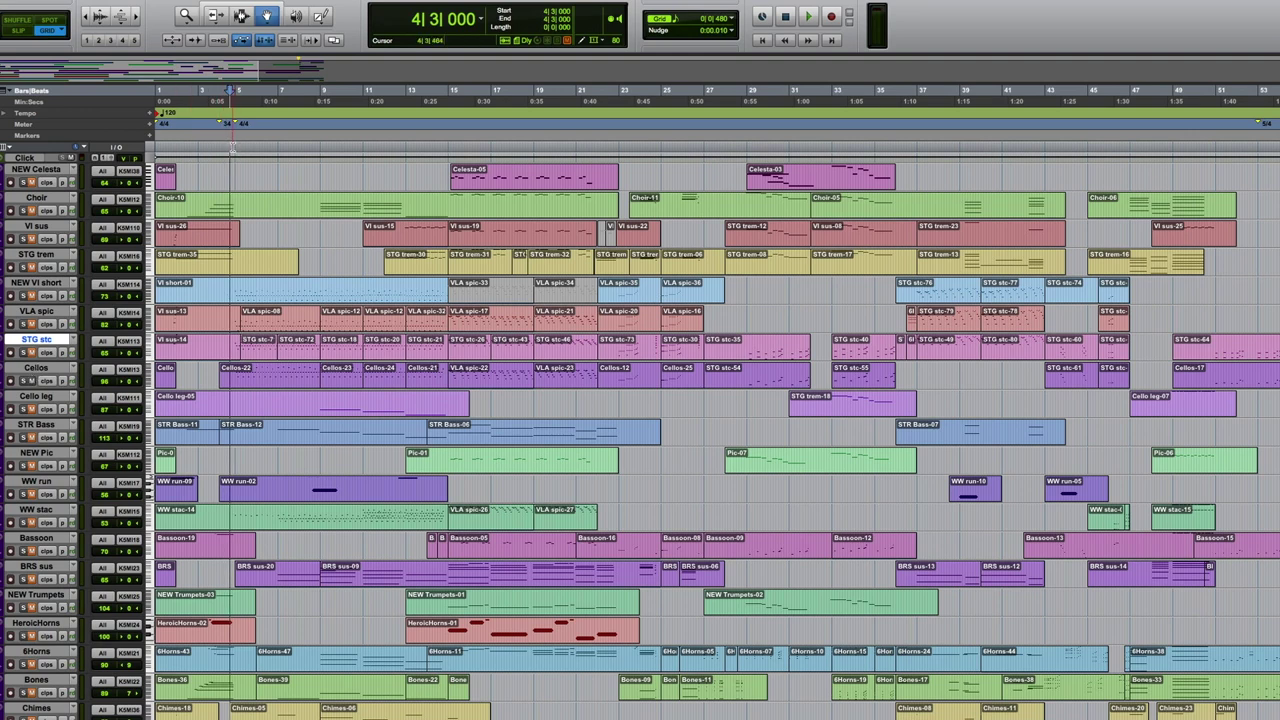
{"action": "key", "text": "space"}
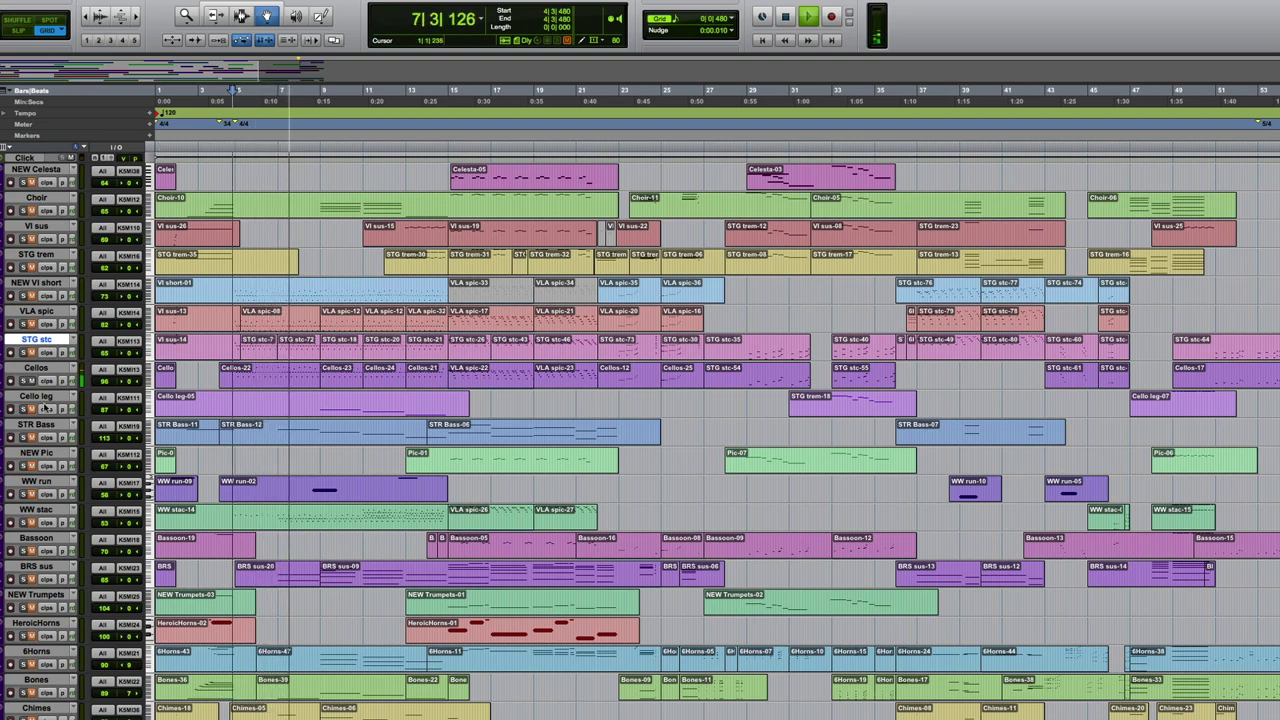
{"action": "key", "text": "space"}
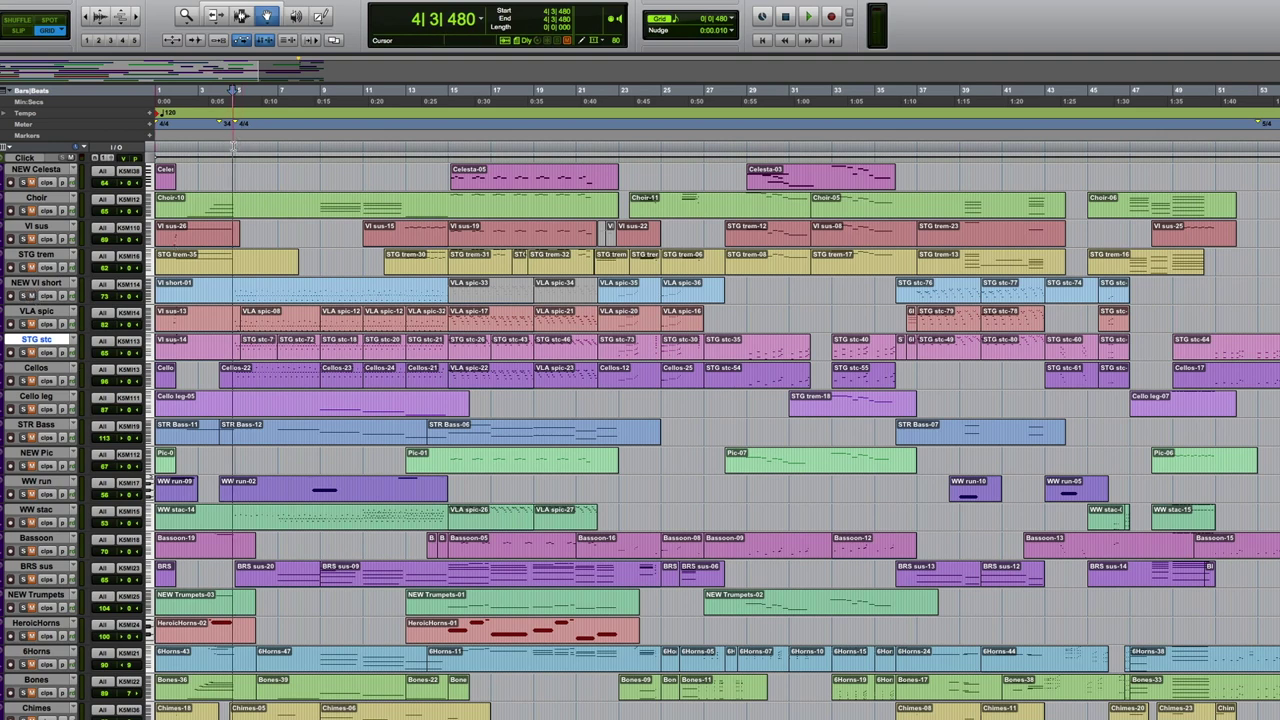
{"action": "key", "text": "space"}
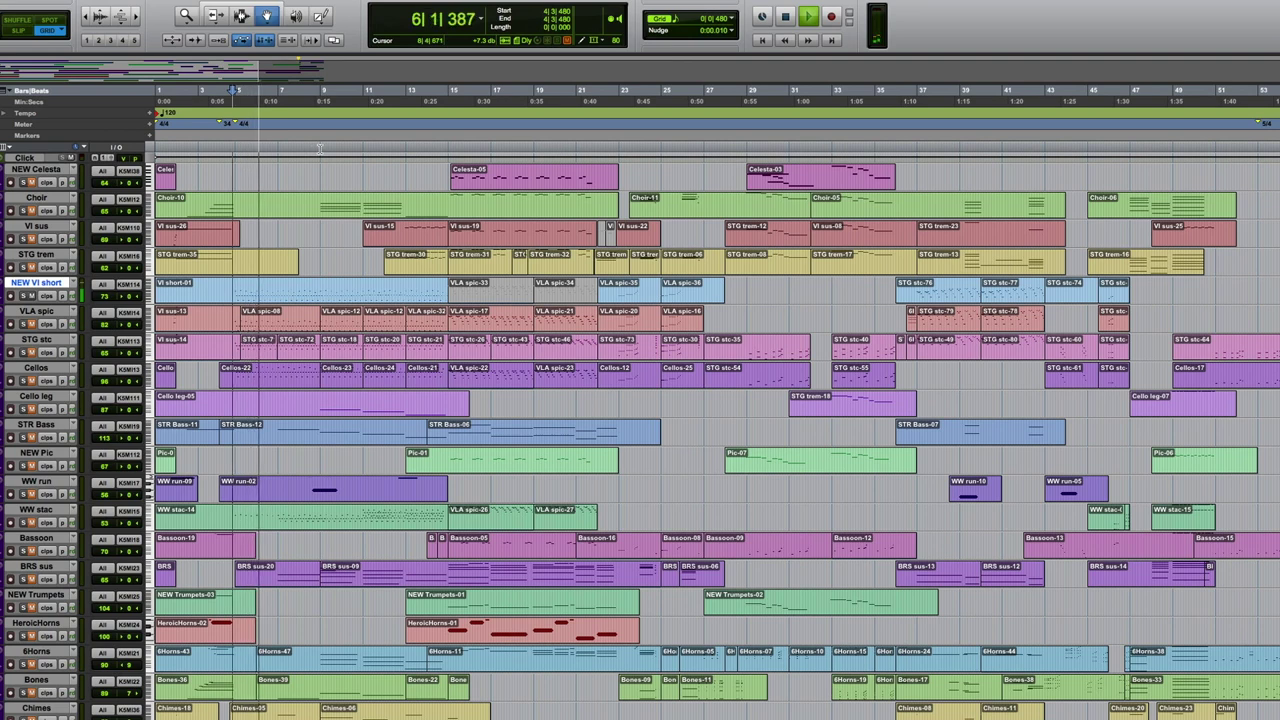
{"action": "key", "text": "space"}
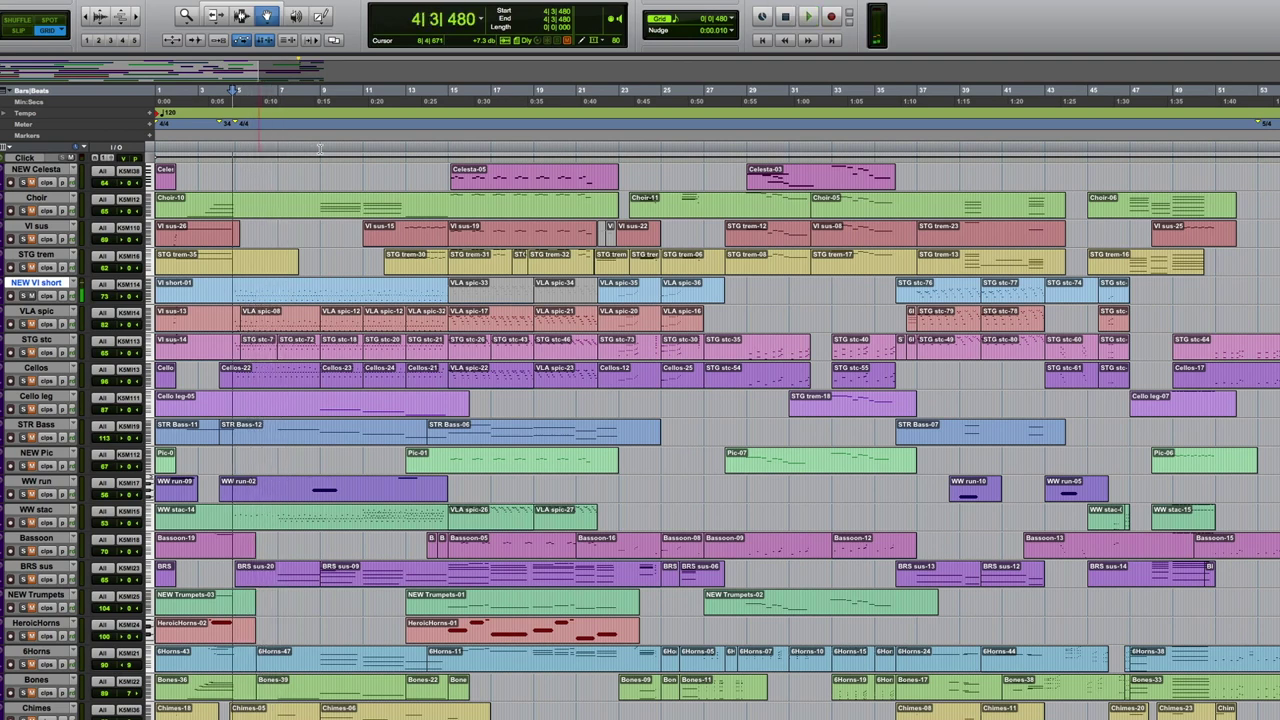
Step: Open Kontakt on the K4Str+Wnd track, examine the Adagio_Ens_Shorts articulations and settings, and return to the arrangement
{"action": "key", "text": "super+equal"}
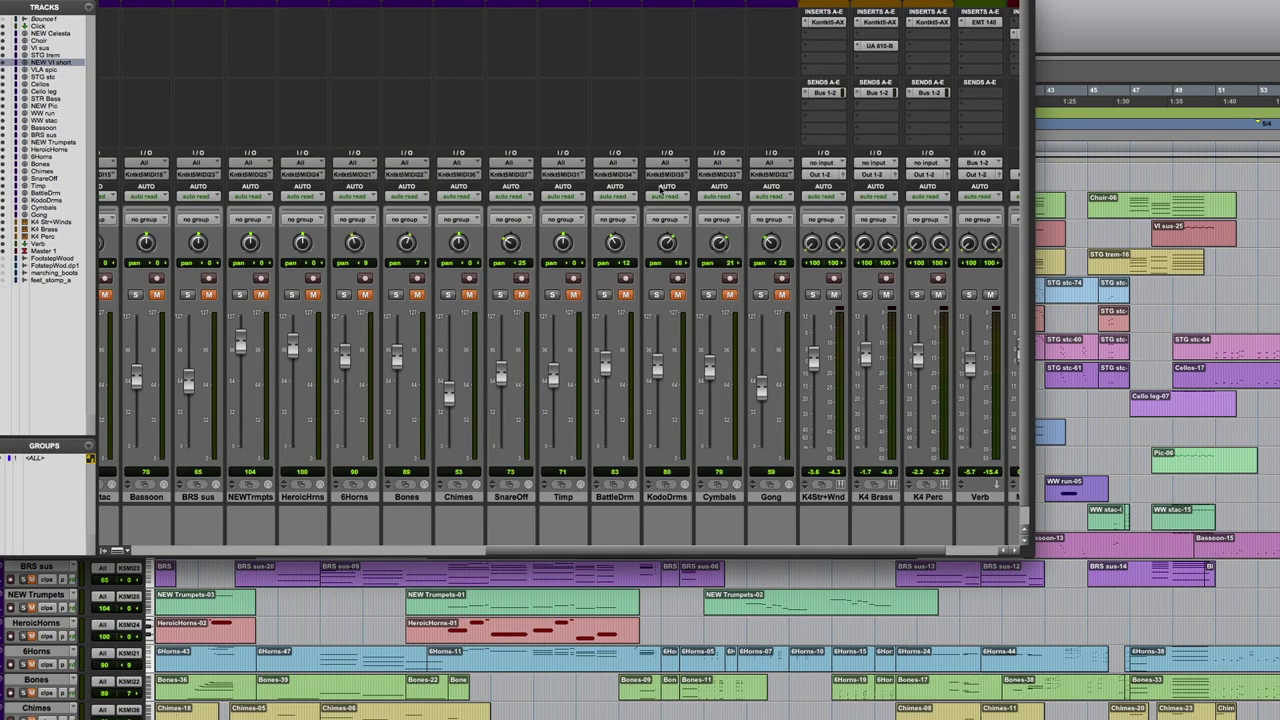
{"action": "left_click", "coordinate": [823, 21]}
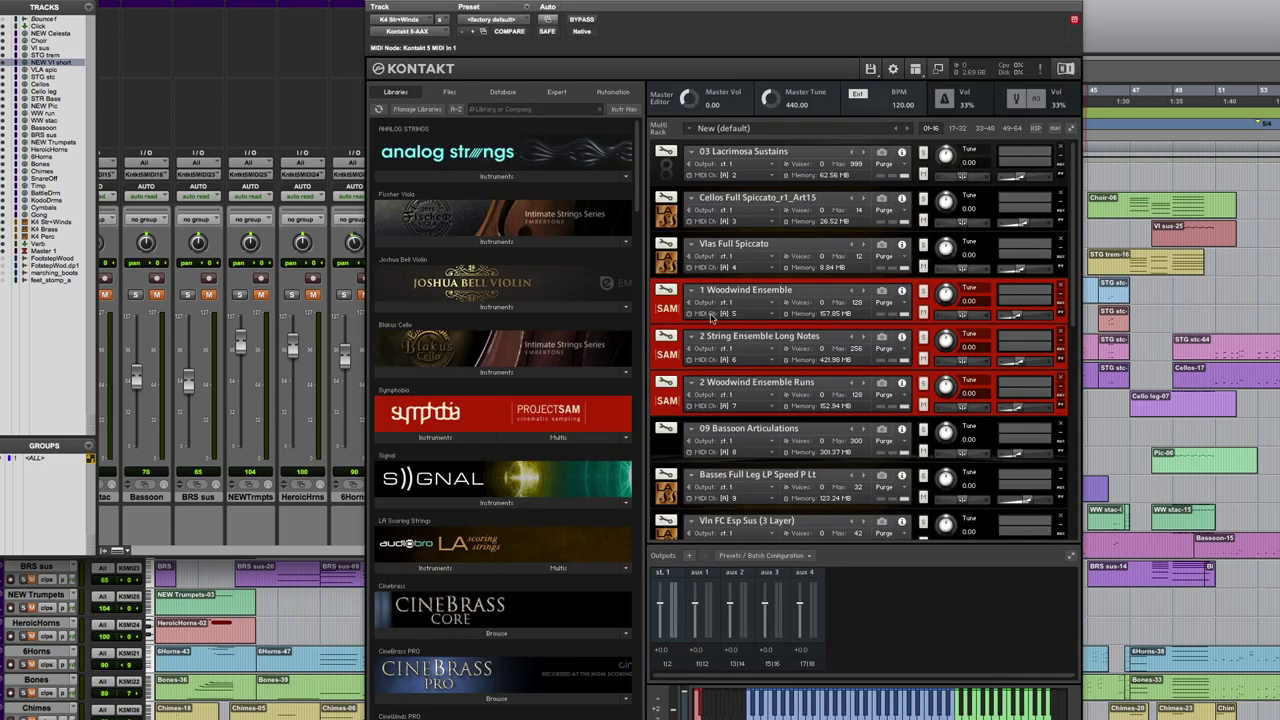
{"action": "scroll", "coordinate": [725, 327], "scroll_direction": "down", "scroll_amount": 5}
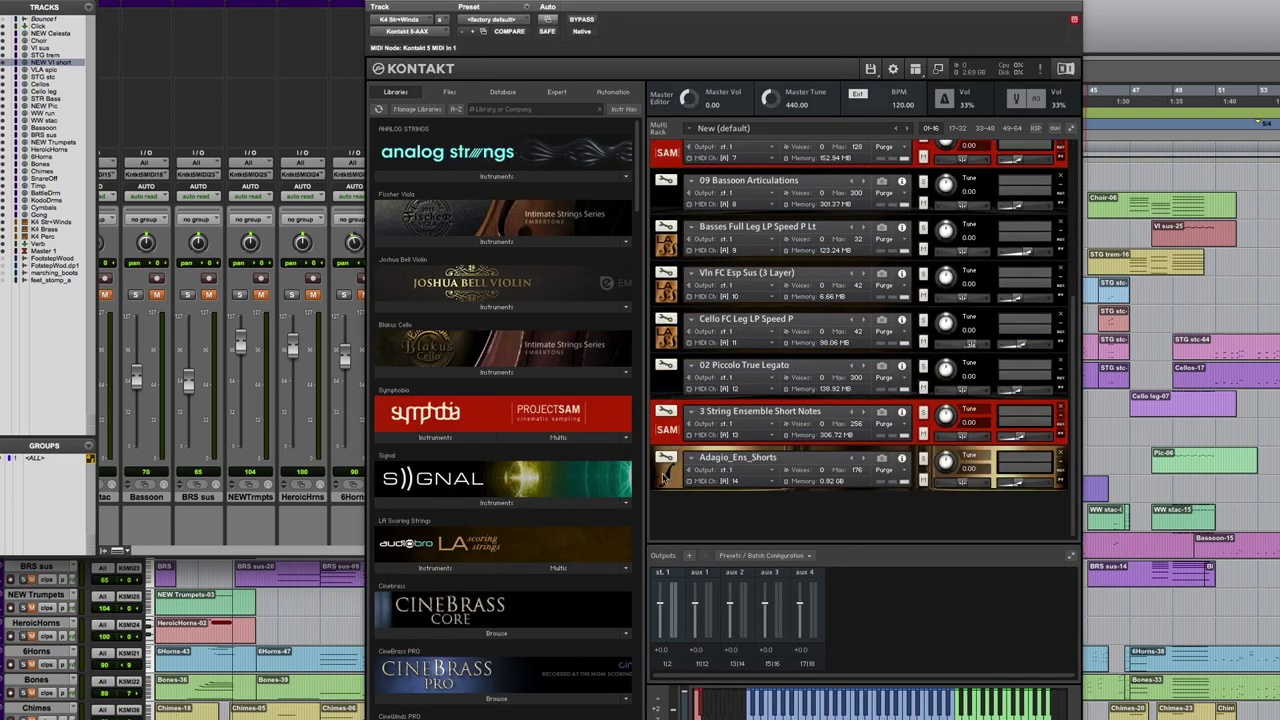
{"action": "left_click", "coordinate": [667, 477]}
{"action": "scroll", "coordinate": [860, 376], "scroll_direction": "down", "scroll_amount": 2}
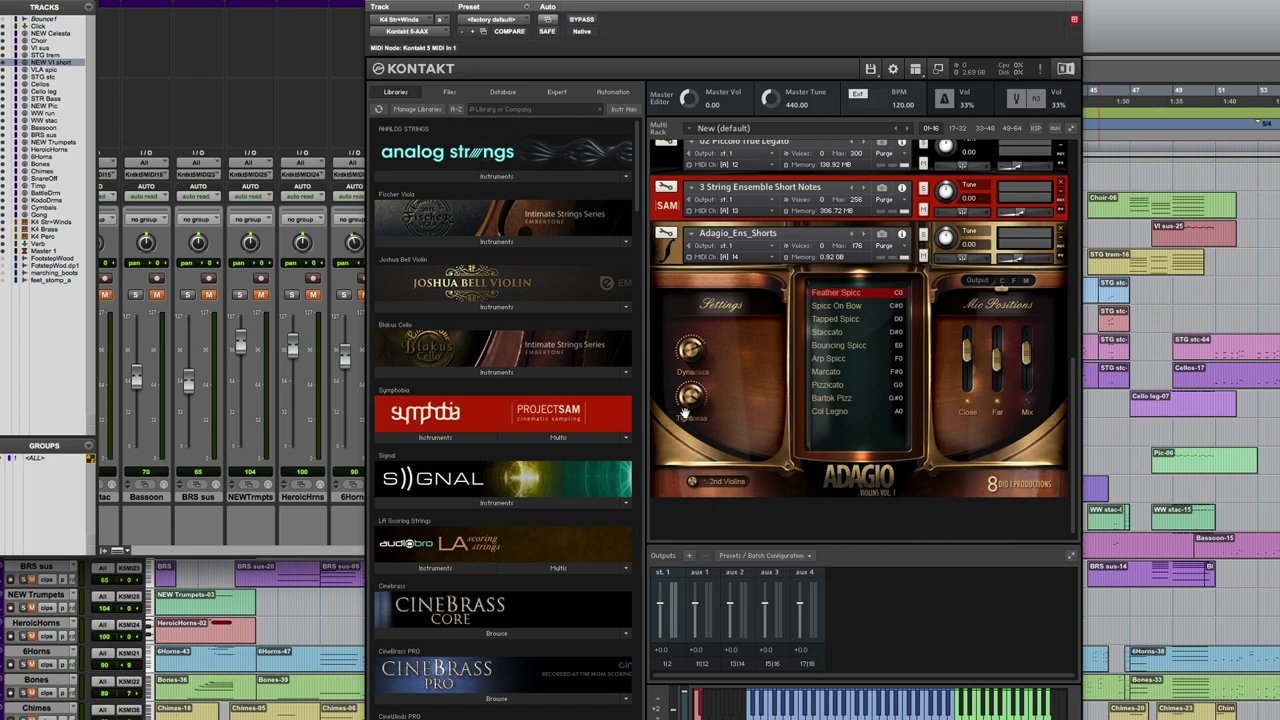
{"action": "key", "text": "super+equal"}
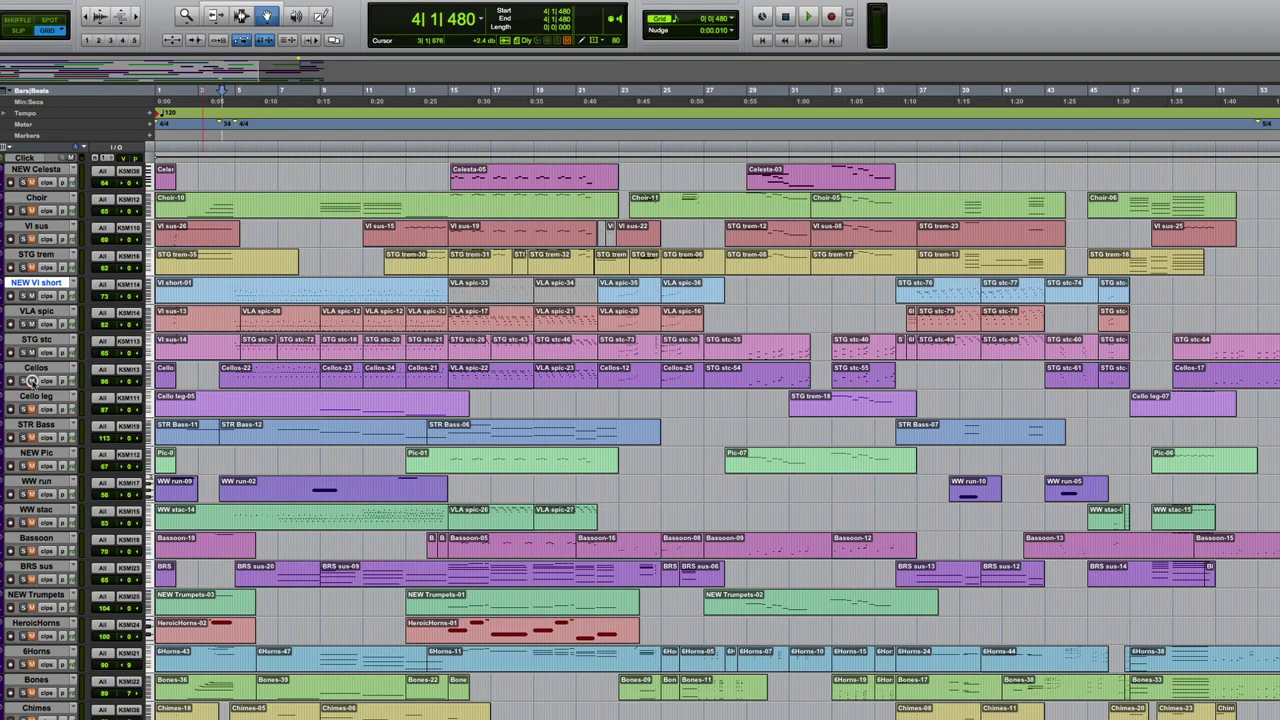
Step: Audition NEW VI short, VLA spic, STG stc and Cellos together from bar 4, and replay them with WW stac added
{"action": "key", "text": "space"}
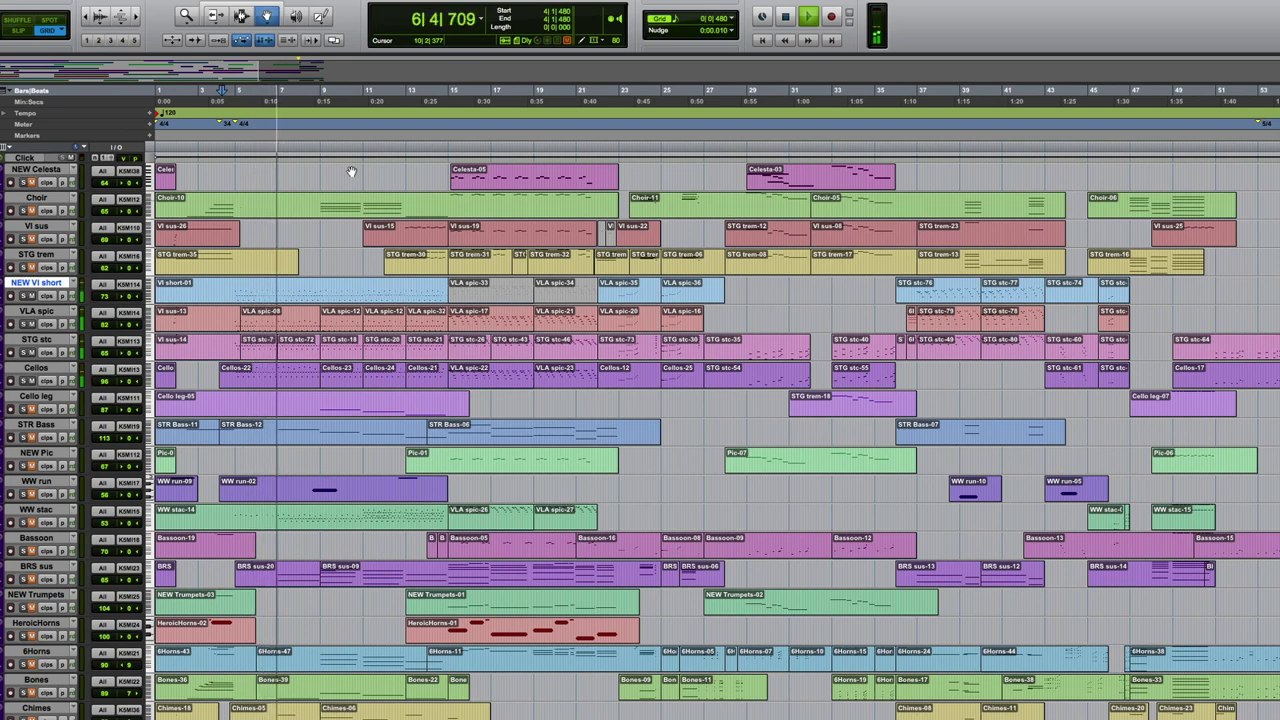
{"action": "key", "text": "space"}
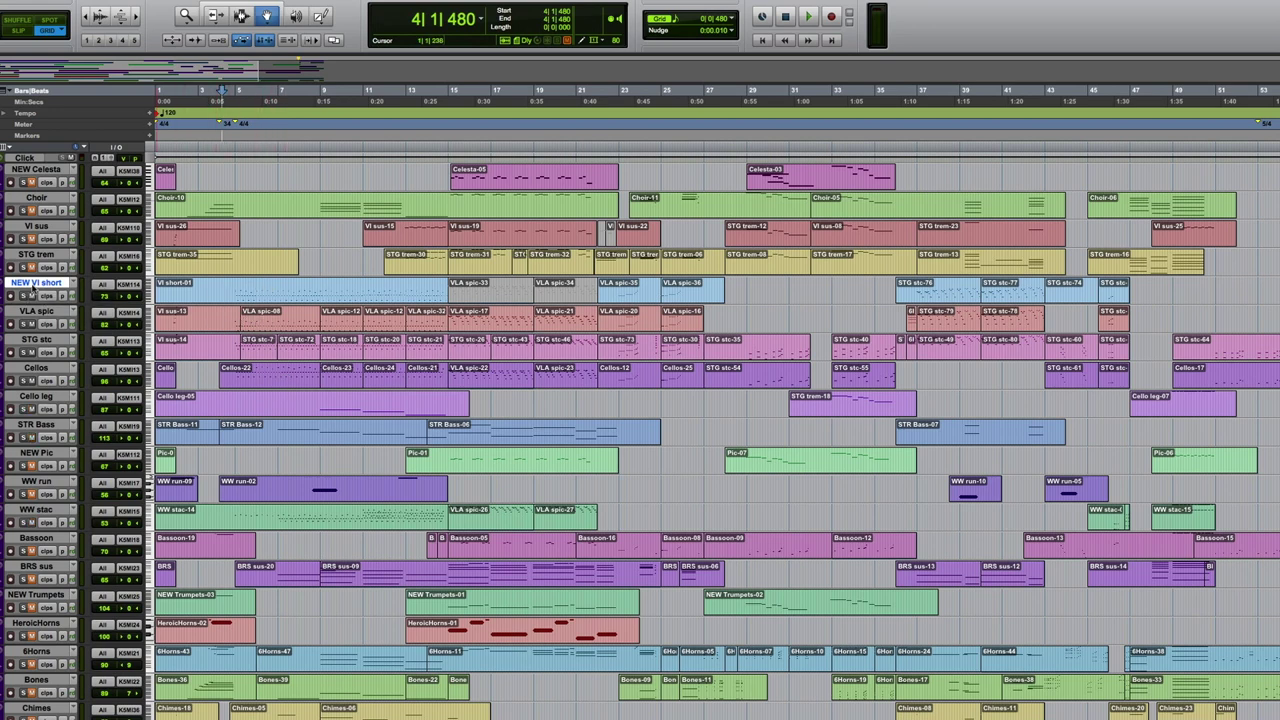
{"action": "left_click", "coordinate": [219, 143]}
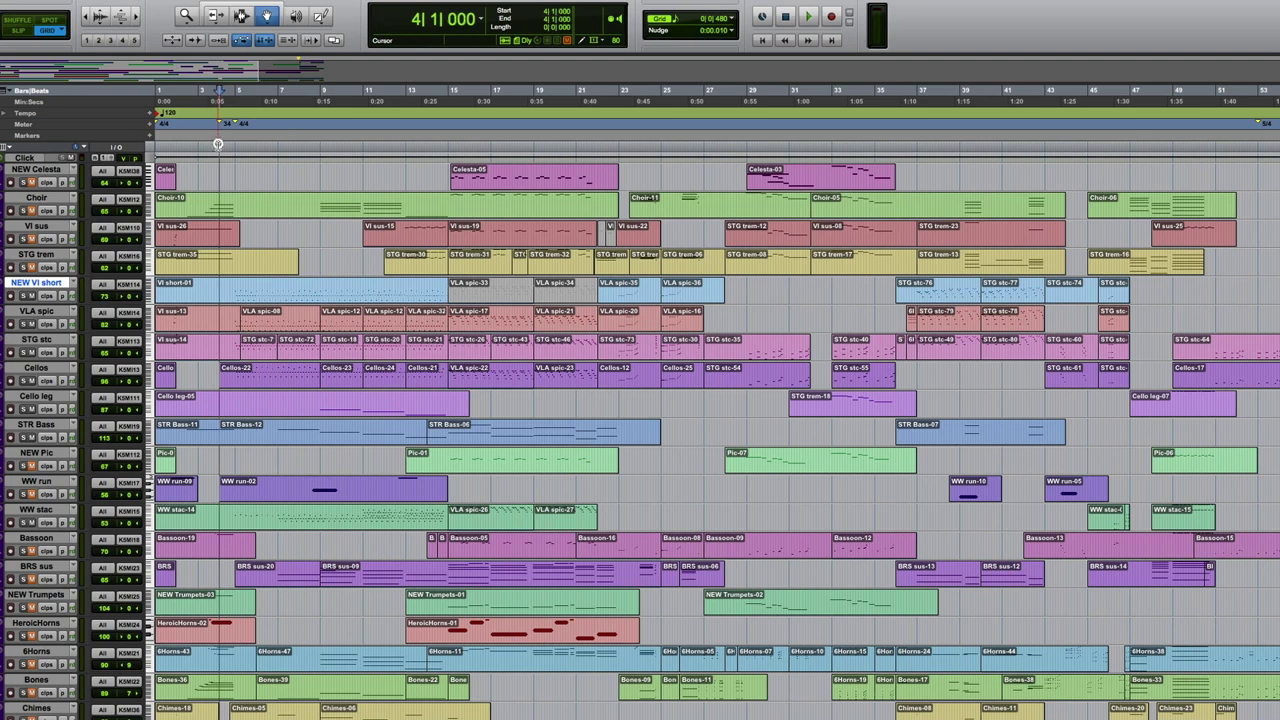
{"action": "left_click", "coordinate": [228, 147]}
{"action": "key", "text": "space"}
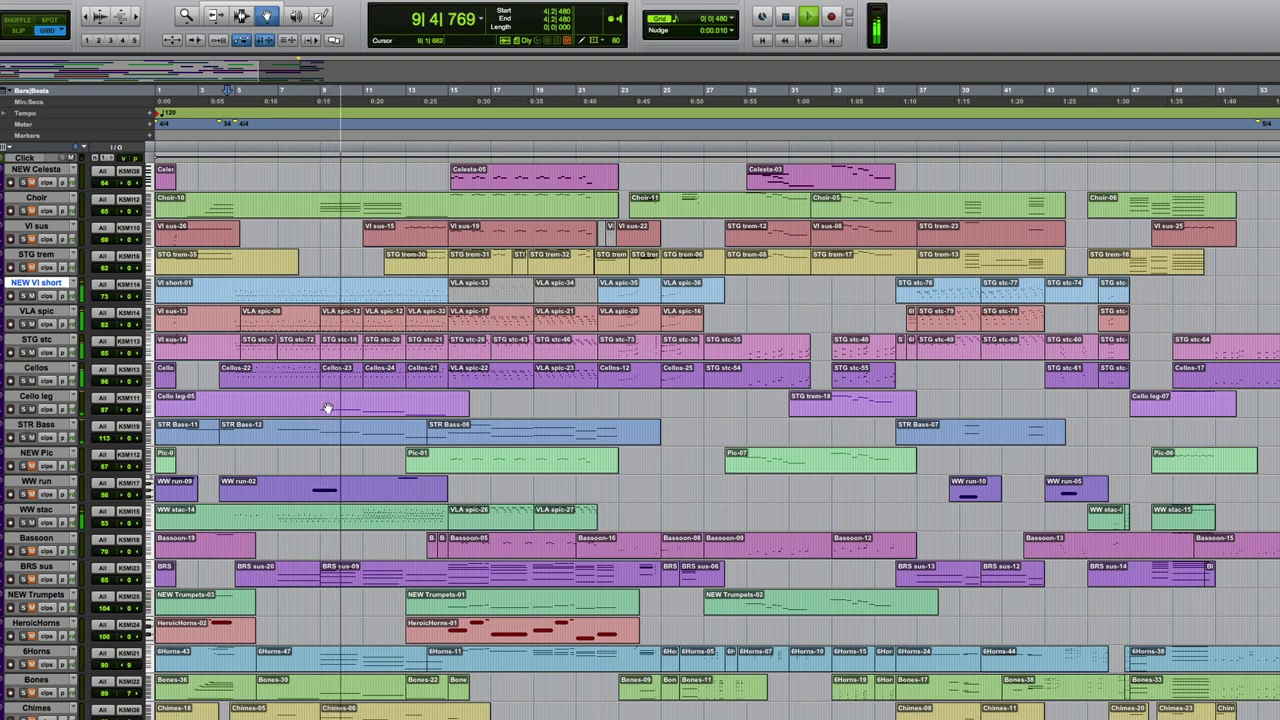
{"action": "key", "text": "space"}
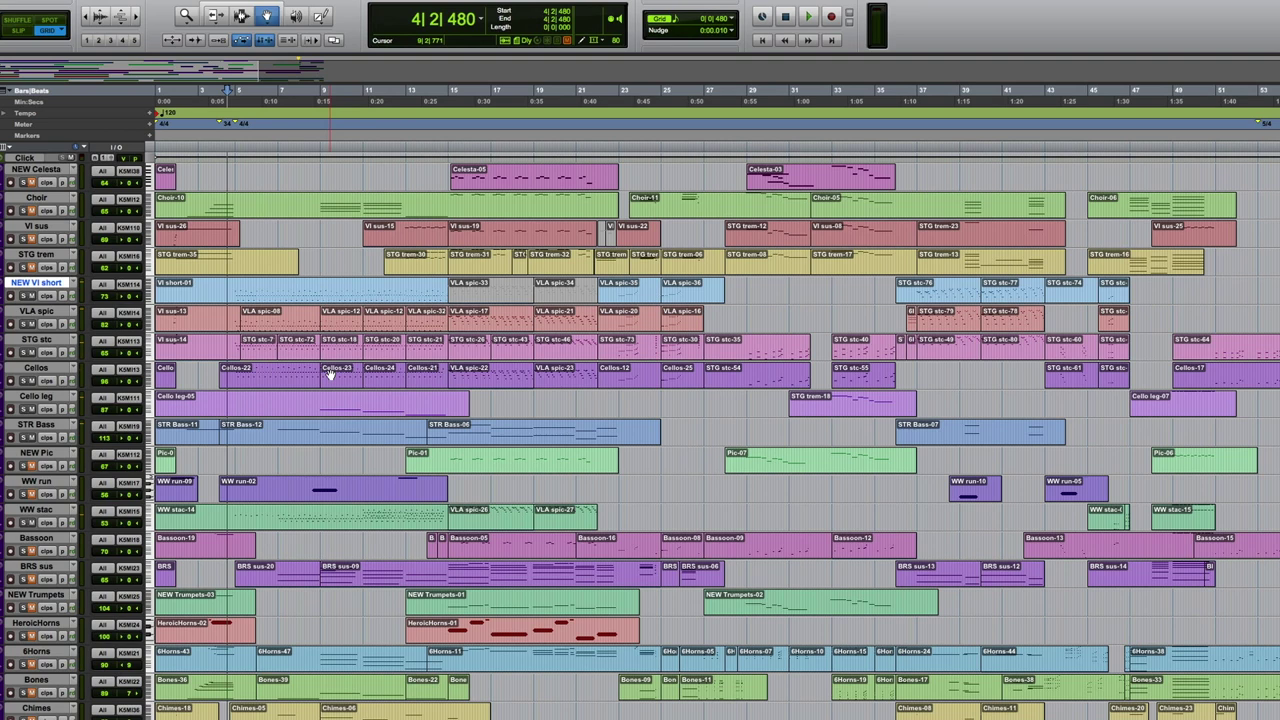
Step: Select the STR Bass-12 clip, play the unmuted parts from bar 5 to about bar 13, and stop playback
{"action": "left_click", "coordinate": [332, 370]}
{"action": "left_click", "coordinate": [330, 433]}
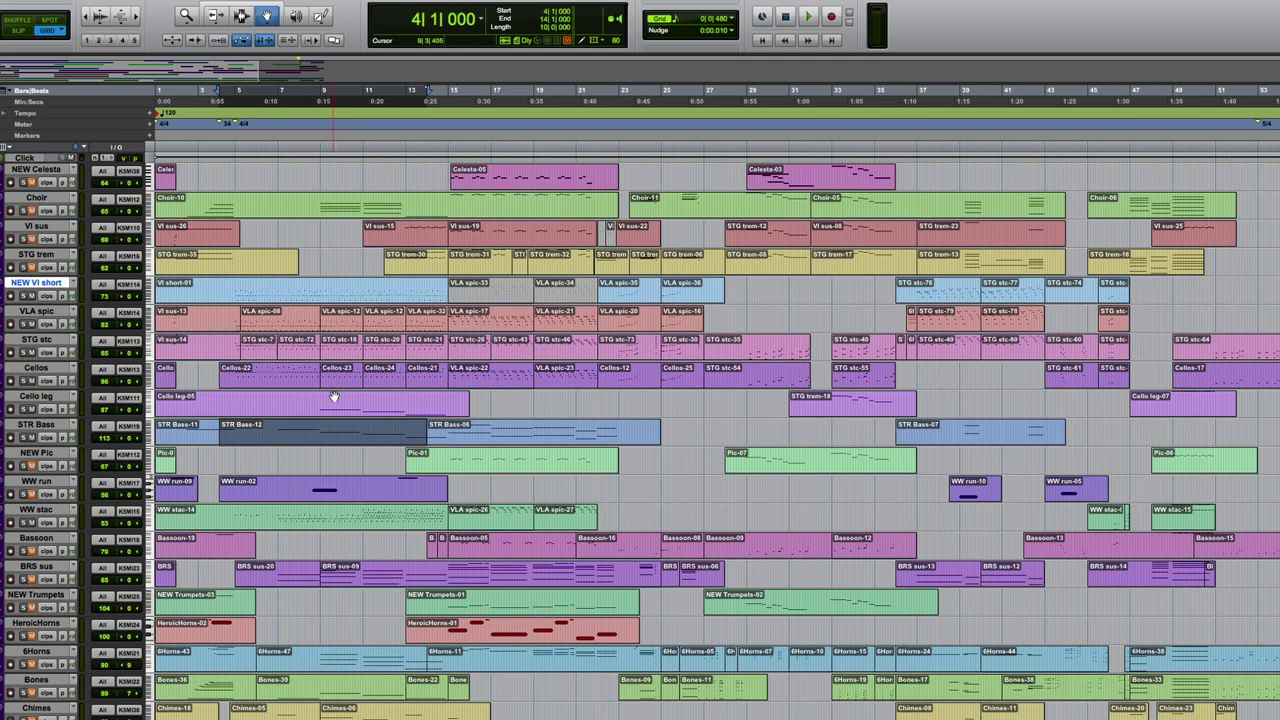
{"action": "left_click", "coordinate": [315, 91]}
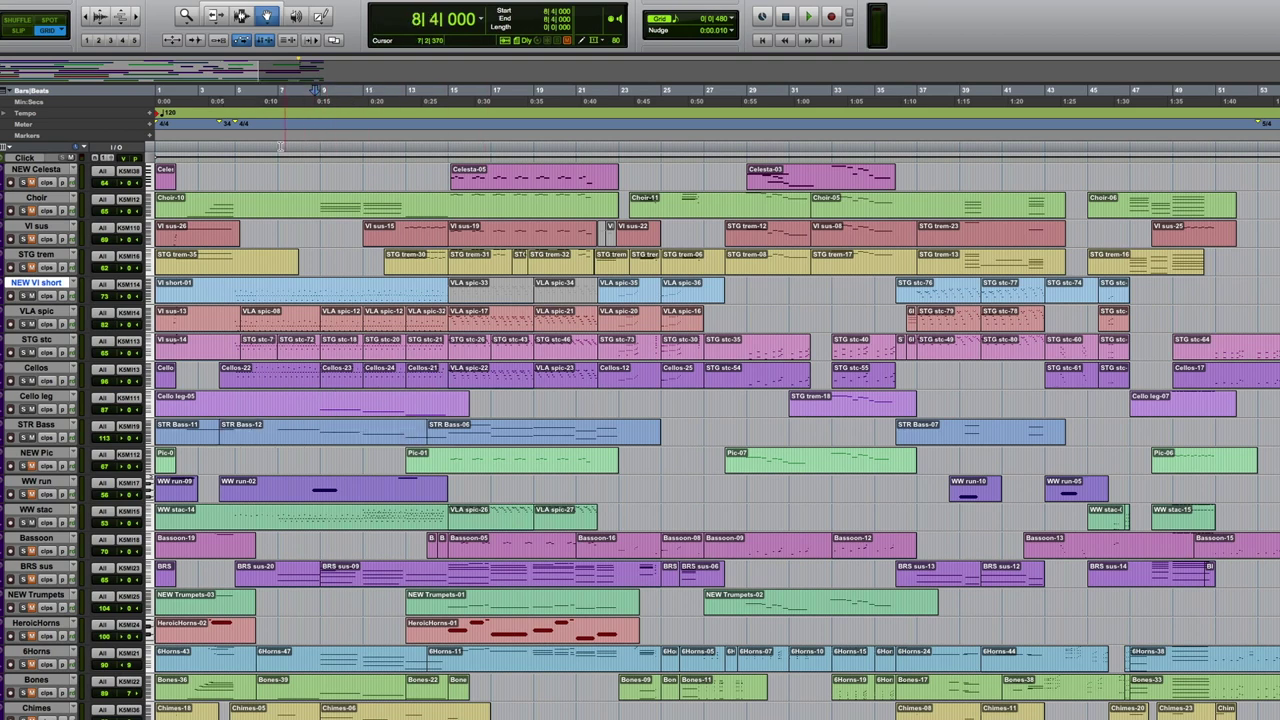
{"action": "left_click", "coordinate": [241, 150]}
{"action": "key", "text": "space"}
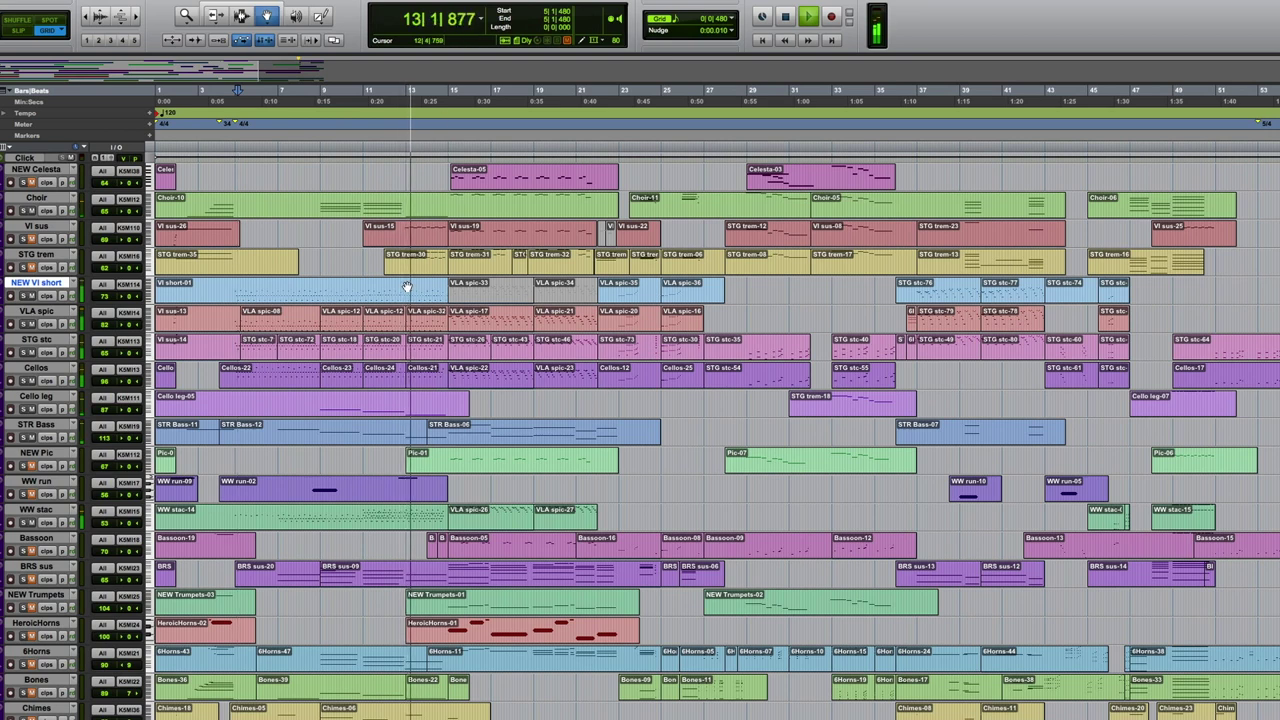
{"action": "key", "text": "space"}
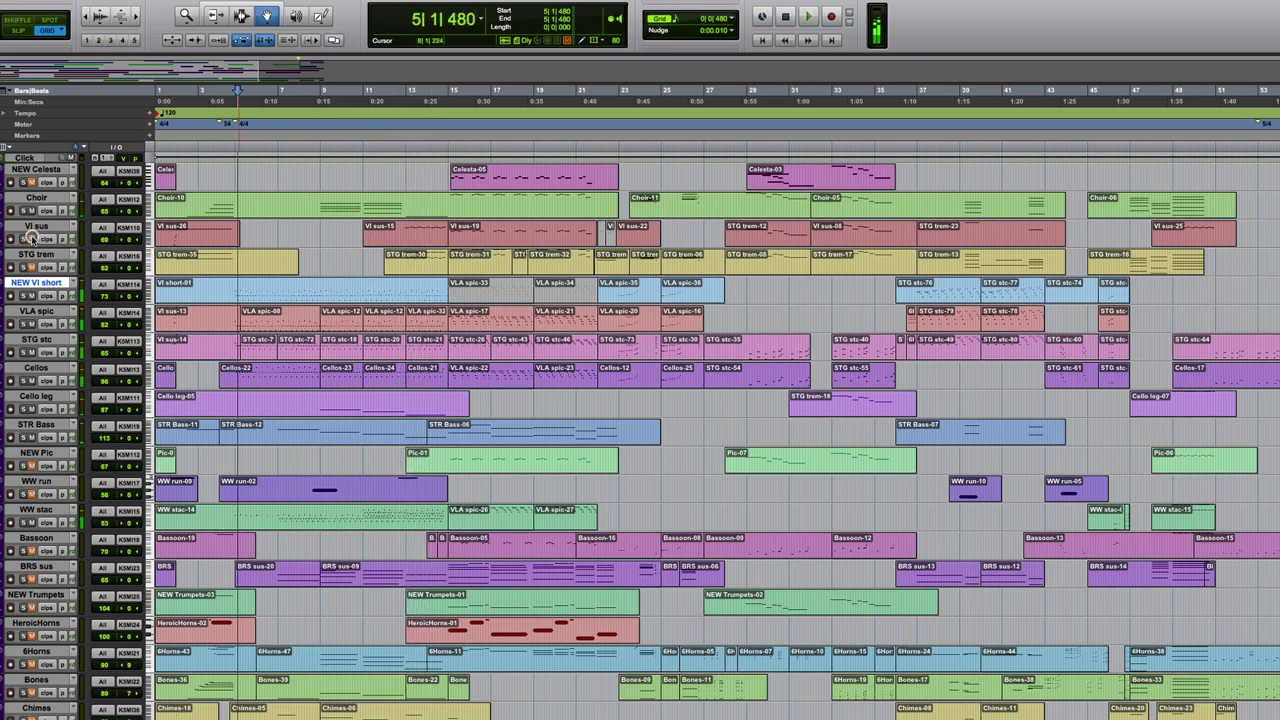
Step: Select the VI sus-15 clip, audition the VI sus and STG trem parts from bar 12 beat 3, and stop playback
{"action": "left_click", "coordinate": [418, 238]}
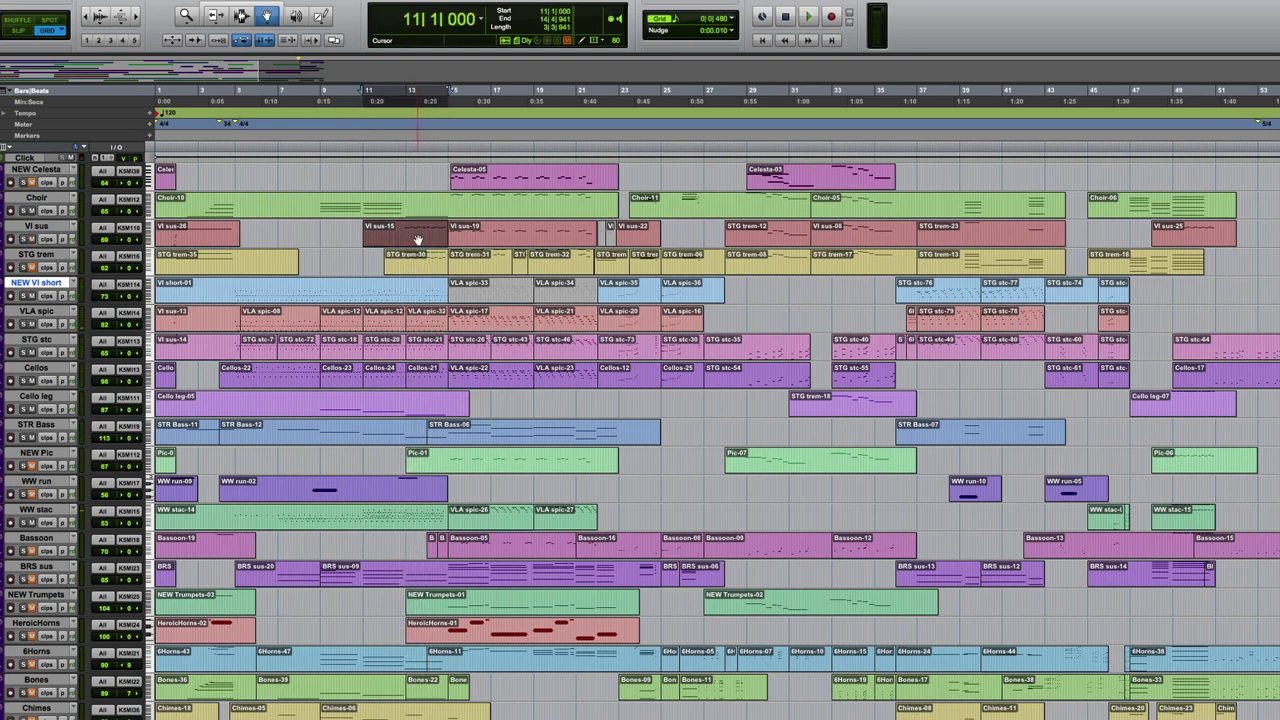
{"action": "left_click", "coordinate": [397, 262]}
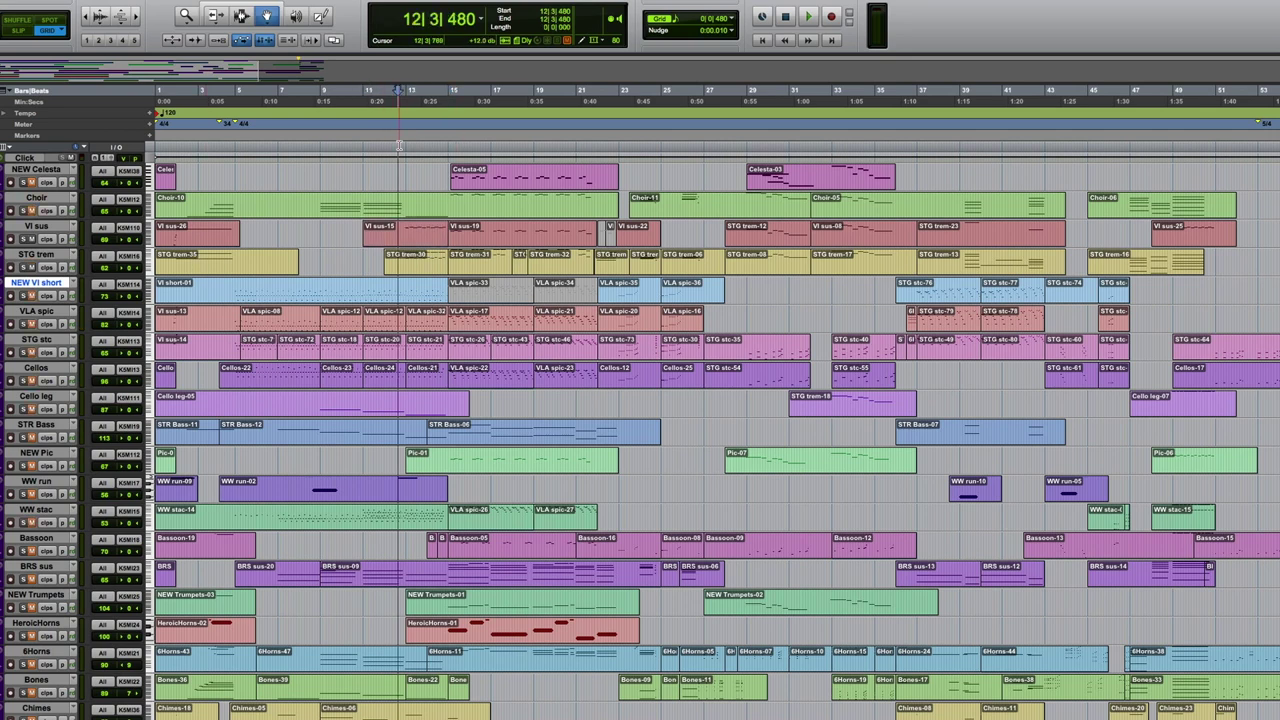
{"action": "key", "text": "space"}
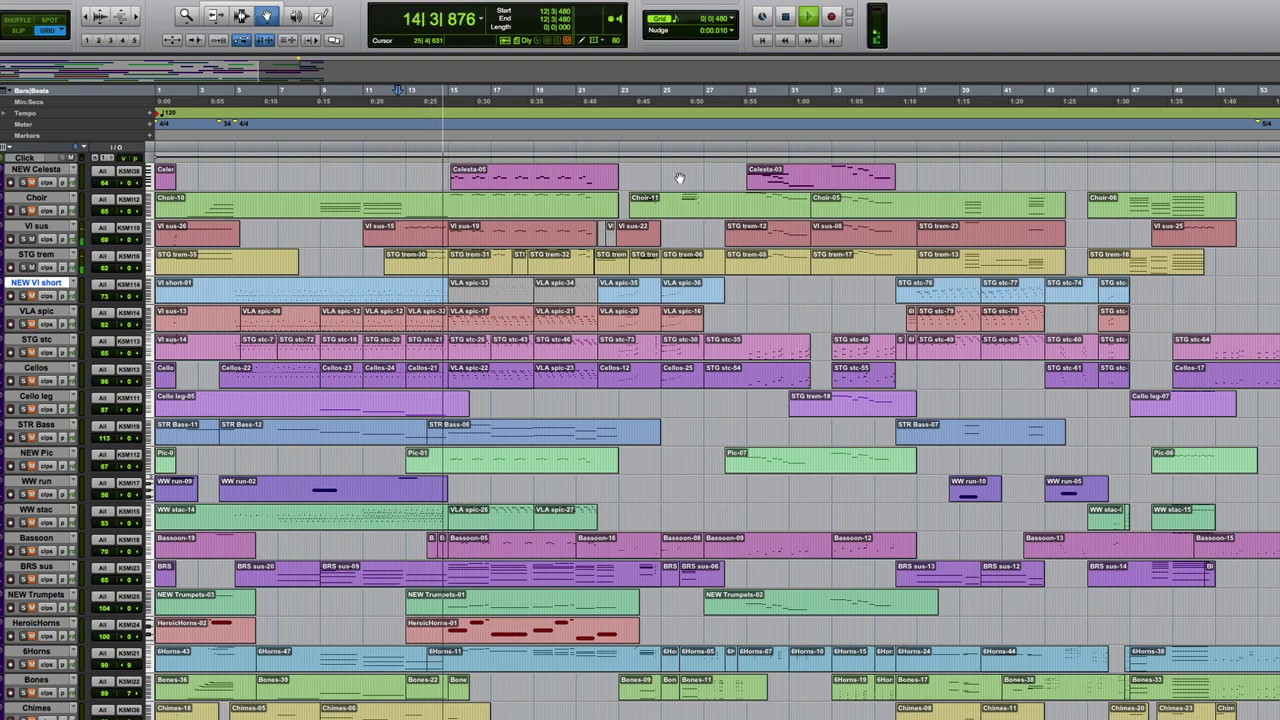
{"action": "key", "text": "space"}
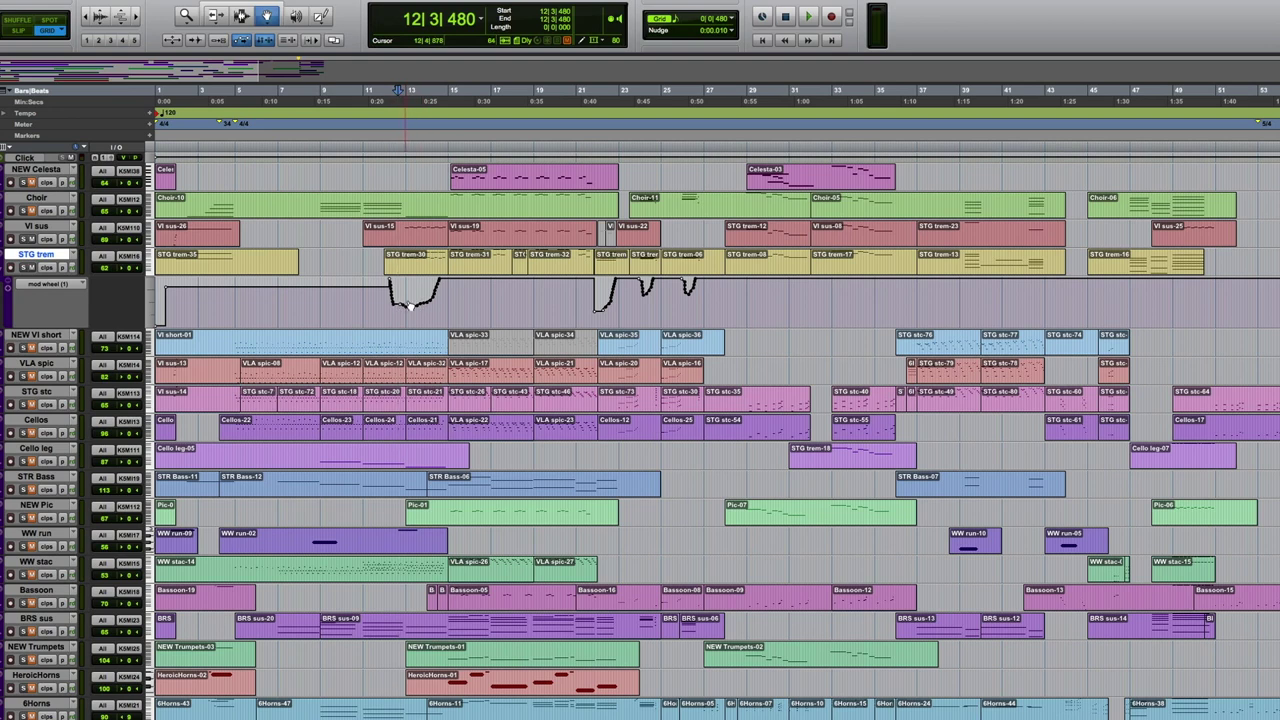
Step: Select the Celesta-05 clip, play the unmuted parts from bar 15, and replay them with NEW Celesta added
{"action": "left_click", "coordinate": [449, 183]}
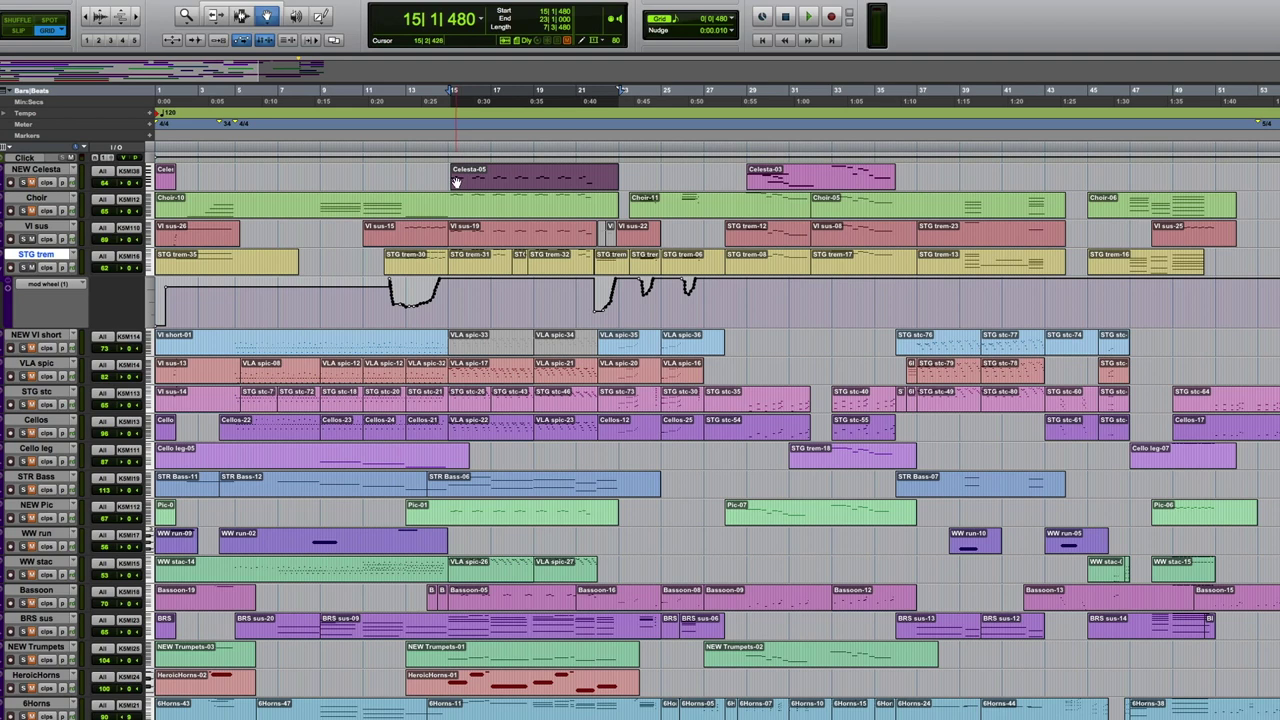
{"action": "key", "text": "space"}
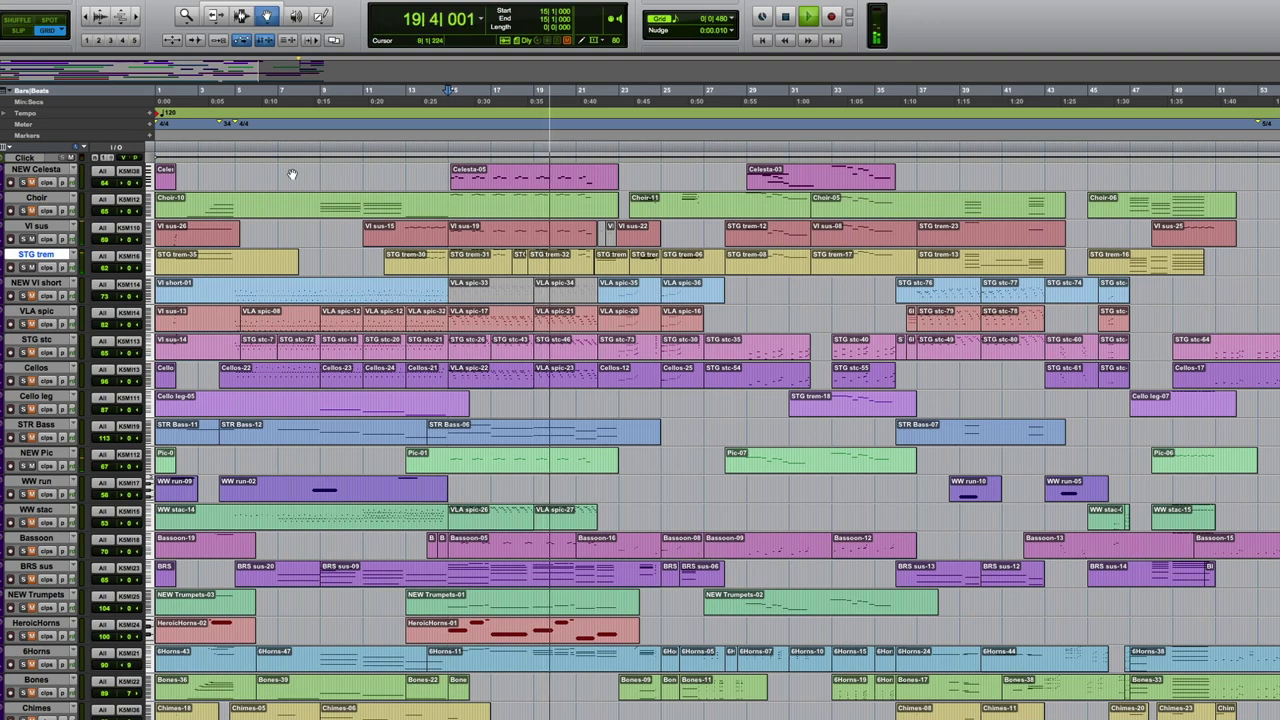
{"action": "key", "text": "space"}
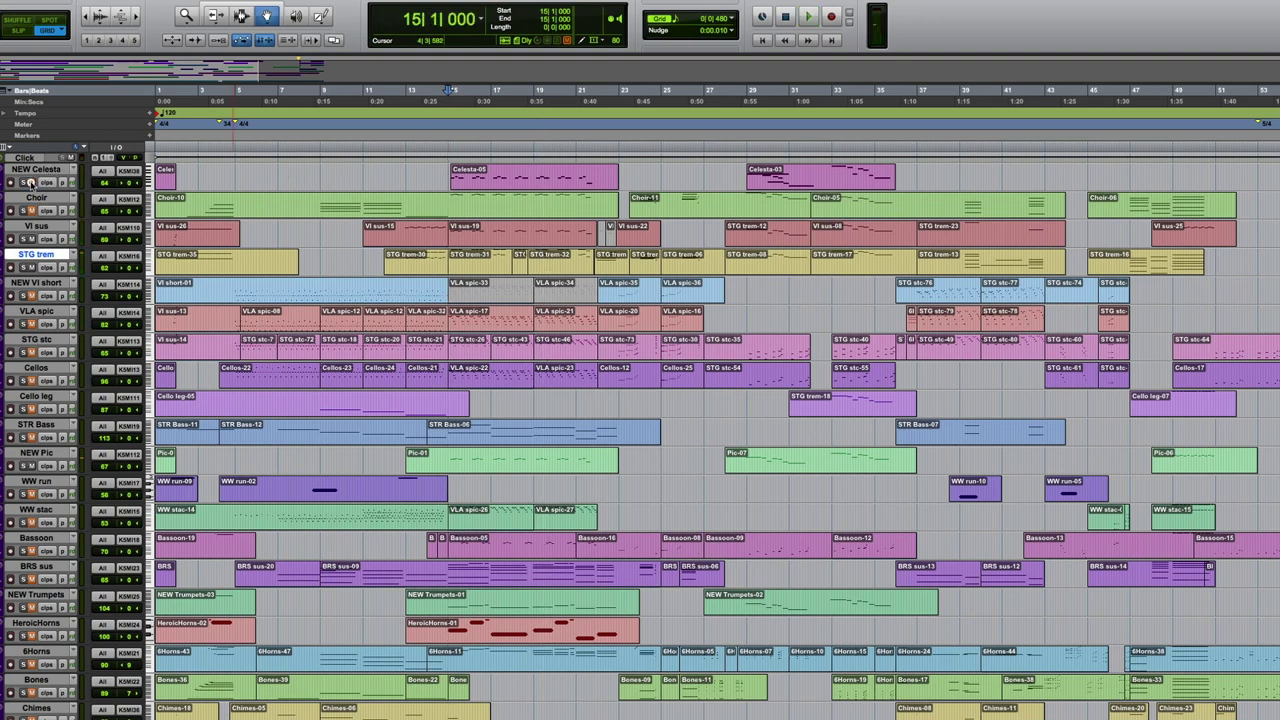
{"action": "left_click", "coordinate": [48, 170]}
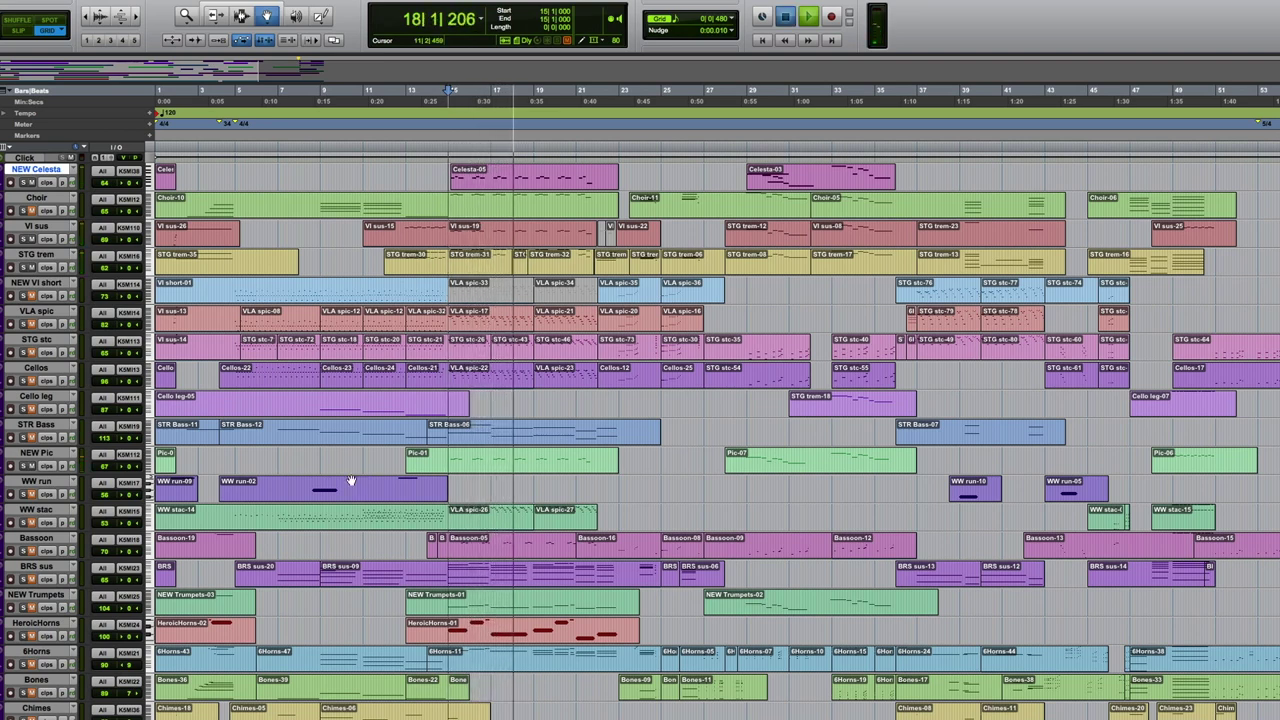
{"action": "key", "text": "space"}
Step: Select the HeroicHorns track and its HeroicHorns-01 clip, and view The Free Orchestra page on projectsam.com in the browser
{"action": "left_click", "coordinate": [40, 623]}
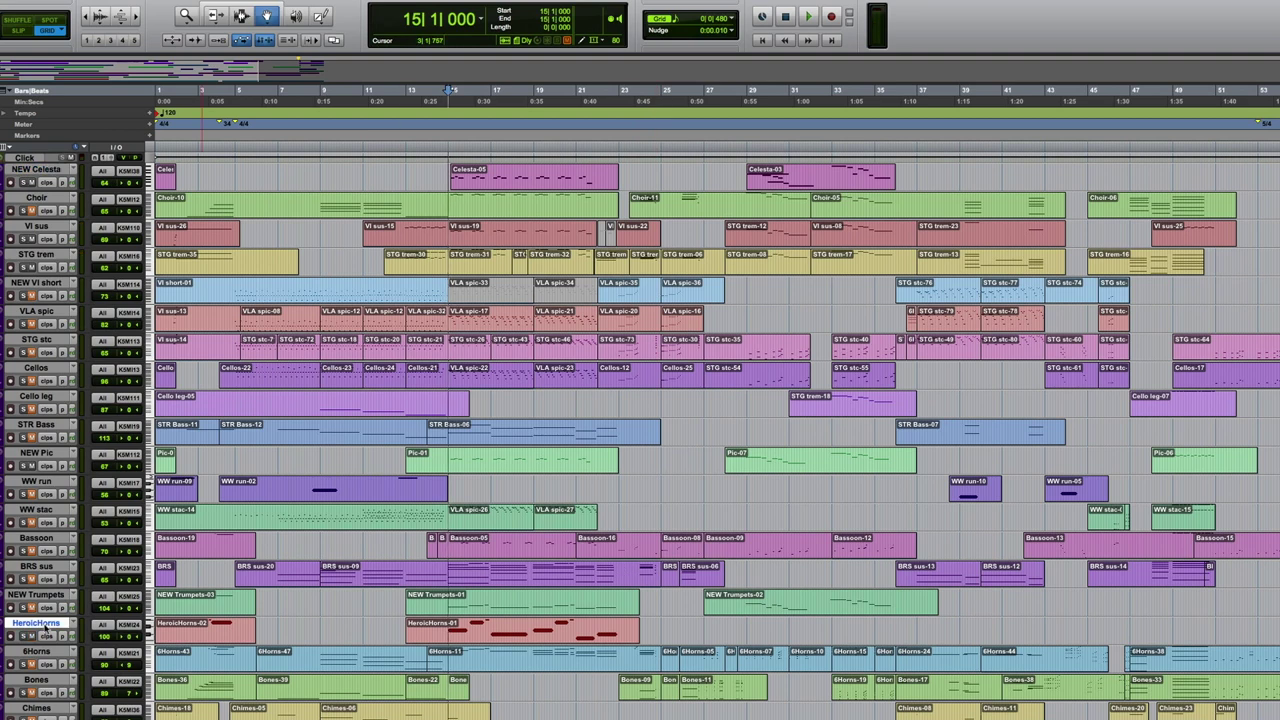
{"action": "left_click", "coordinate": [499, 628]}
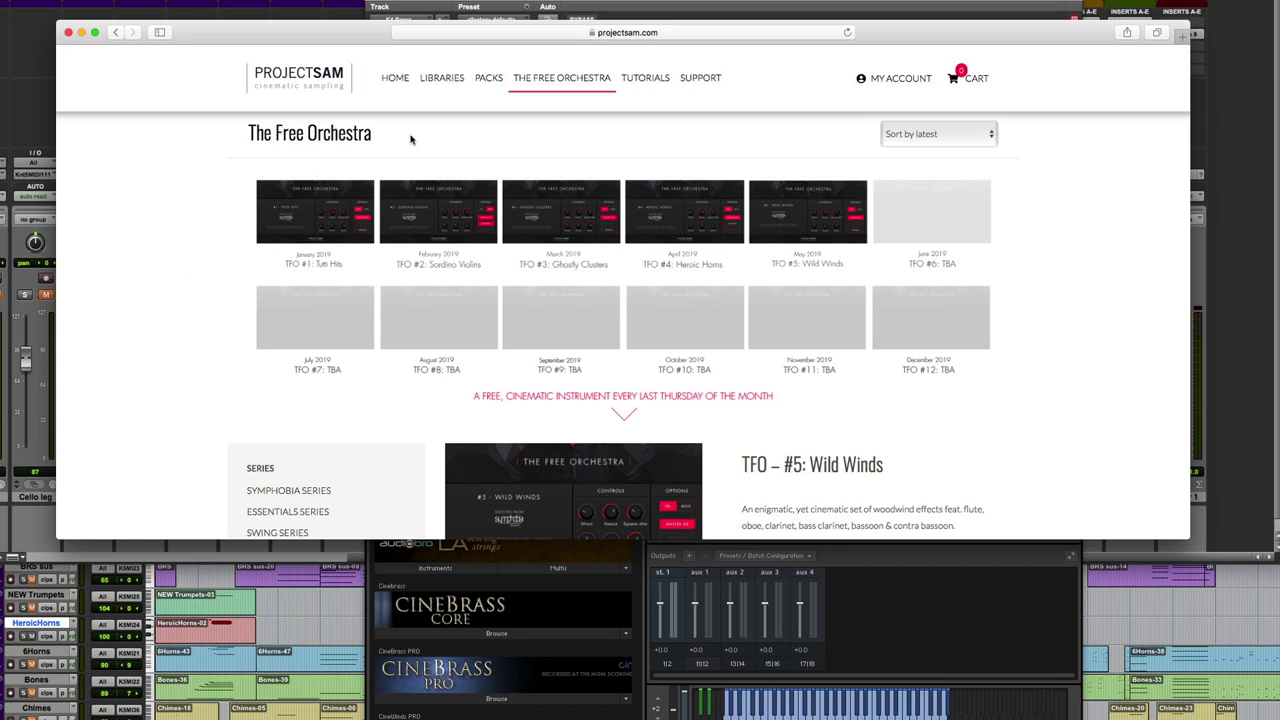
{"action": "scroll", "coordinate": [808, 336], "scroll_direction": "down", "scroll_amount": 5}
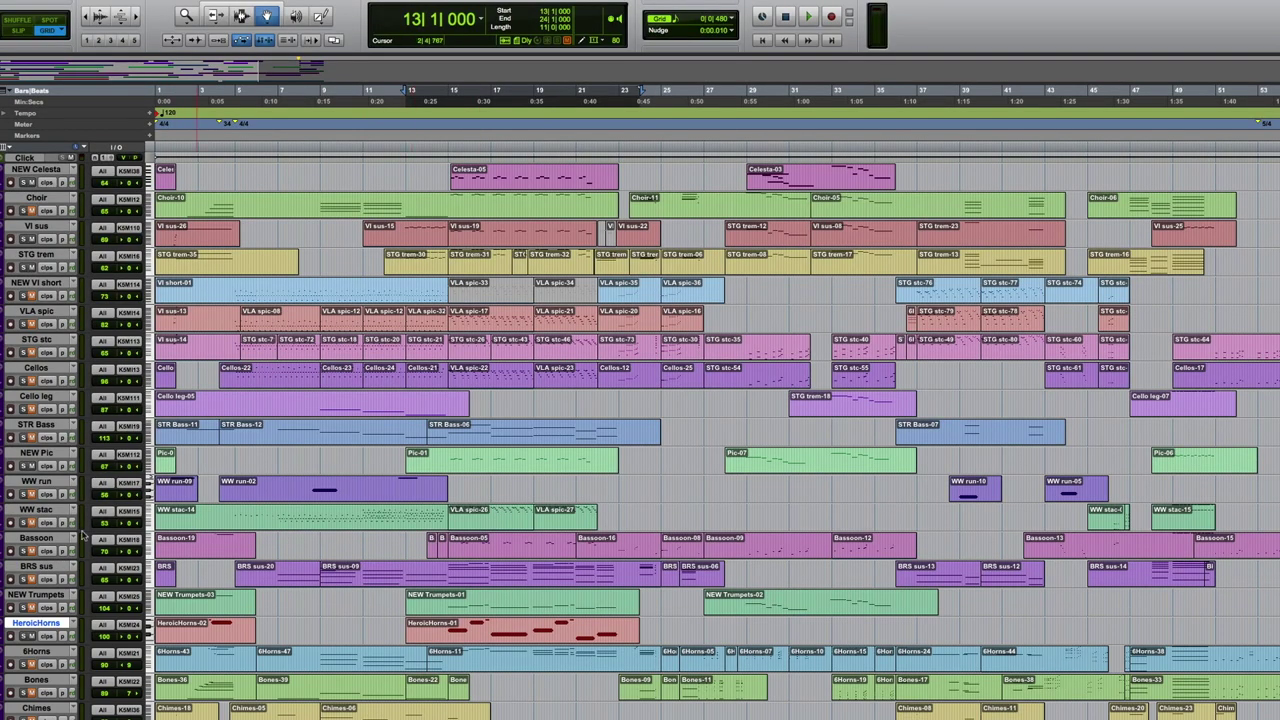
Step: Audition the HeroicHorns part from bar 14 beat 4, and replay it with NEW Trumpets added
{"action": "left_click", "coordinate": [443, 143]}
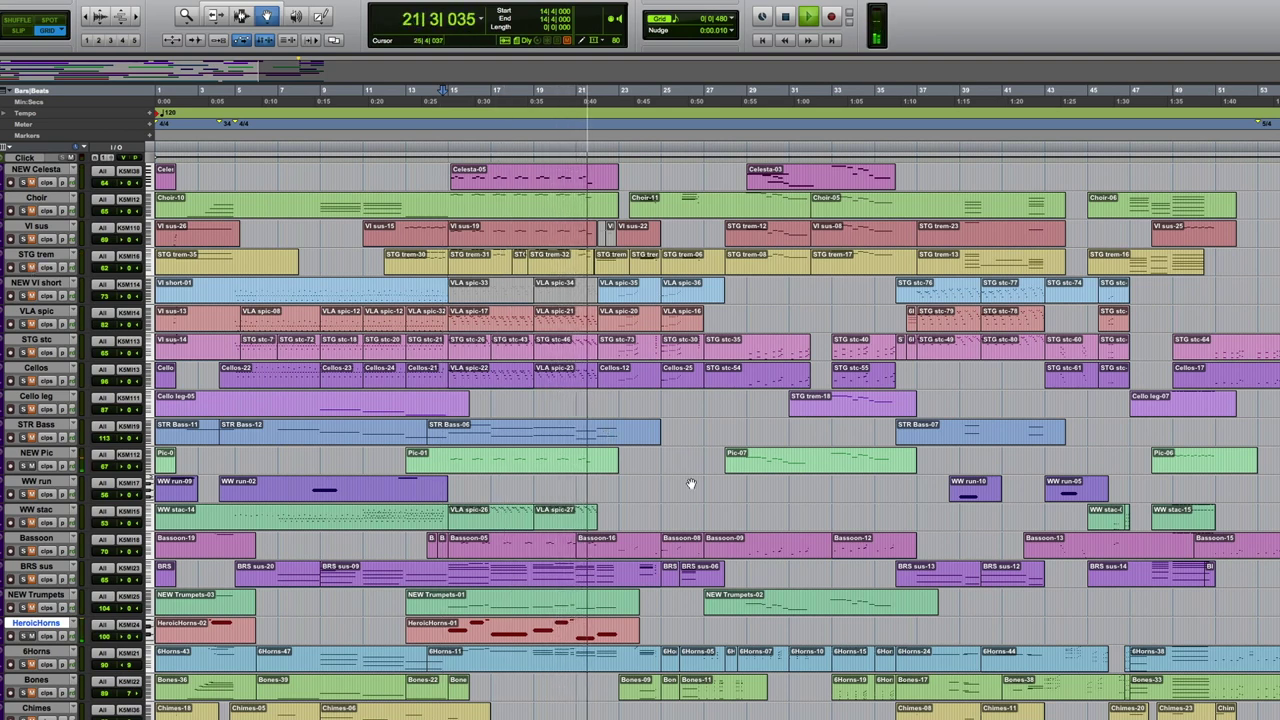
{"action": "key", "text": "space"}
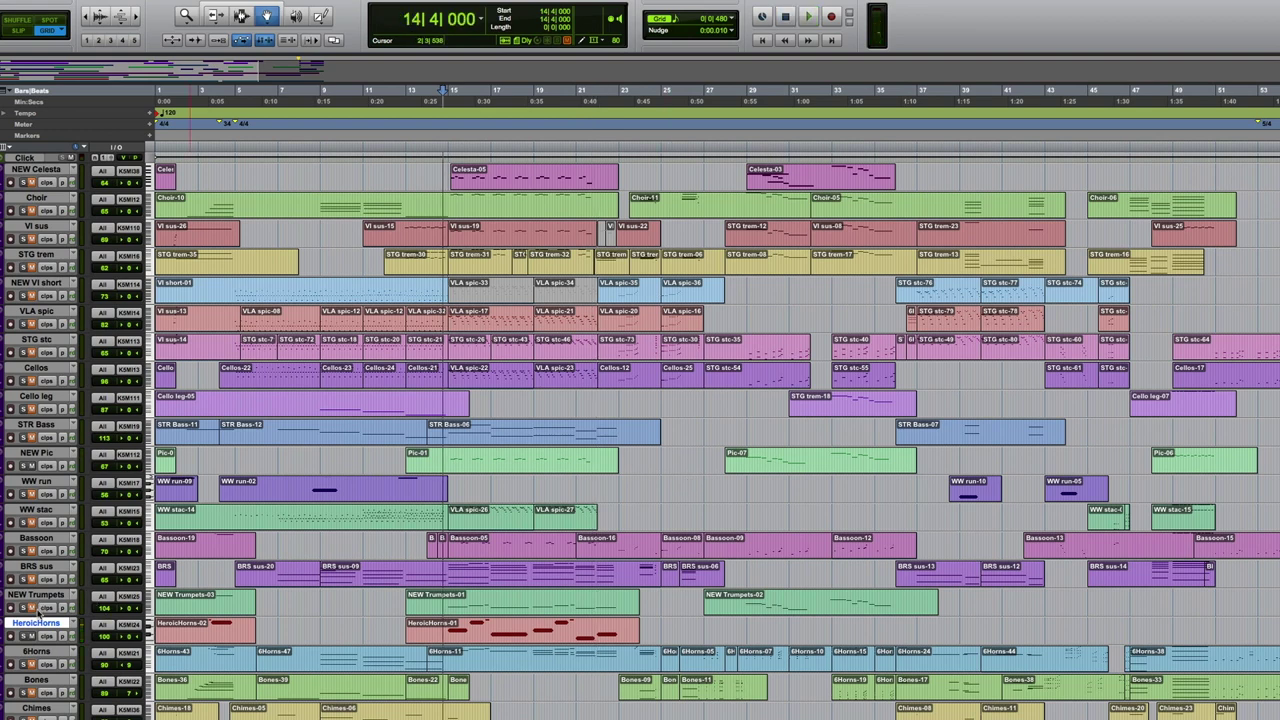
{"action": "key", "text": "space"}
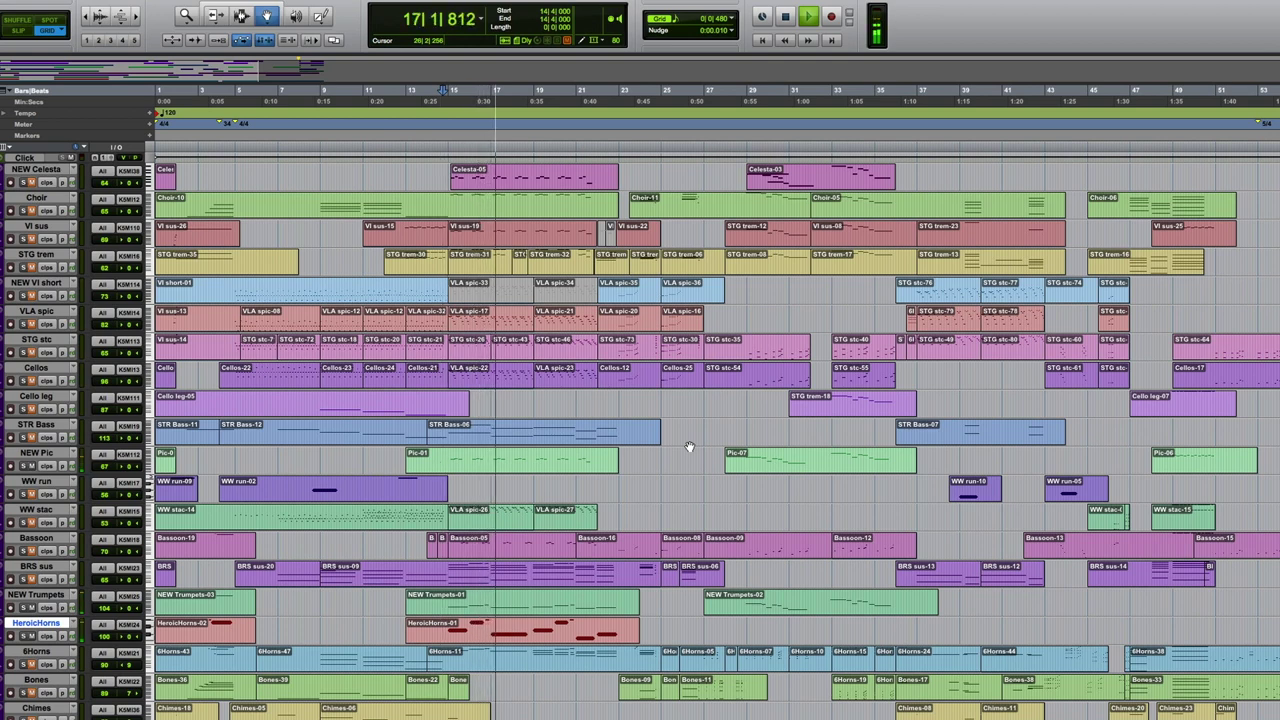
{"action": "key", "text": "space"}
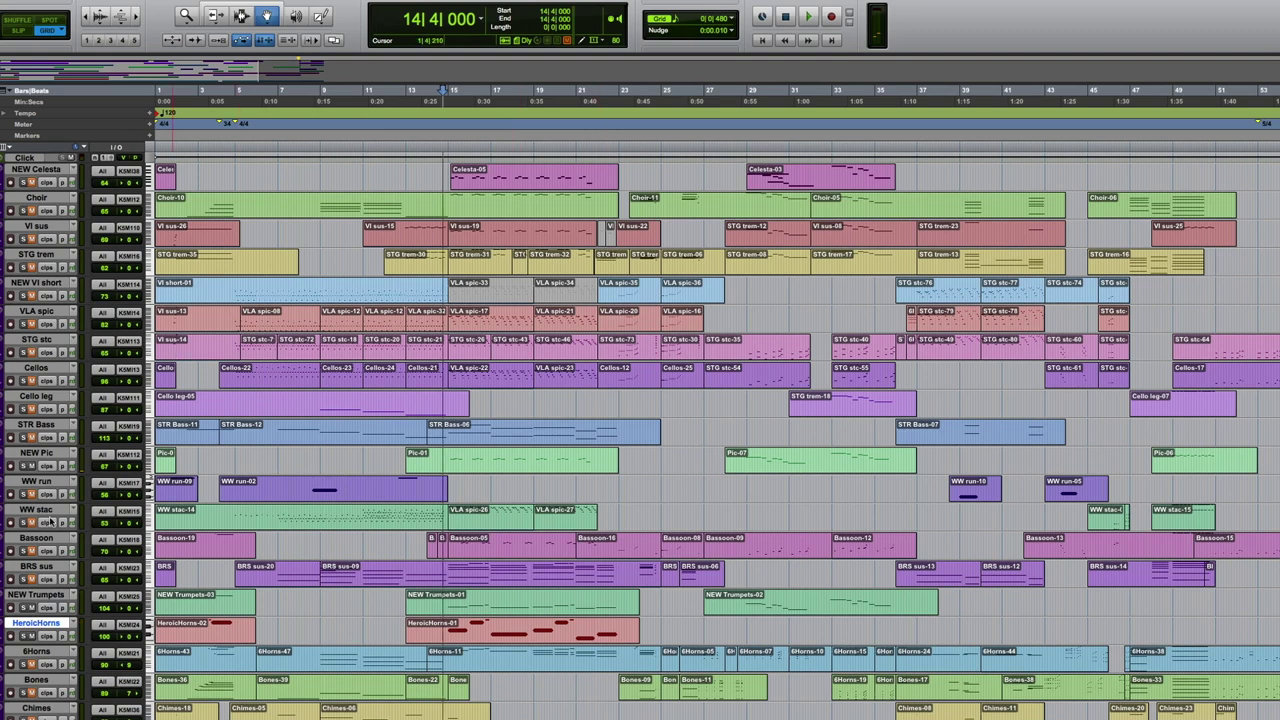
Step: Select the BRS sus track, play it with the other unmuted parts from bar 14 beat 4, and stop playback
{"action": "left_click", "coordinate": [34, 570]}
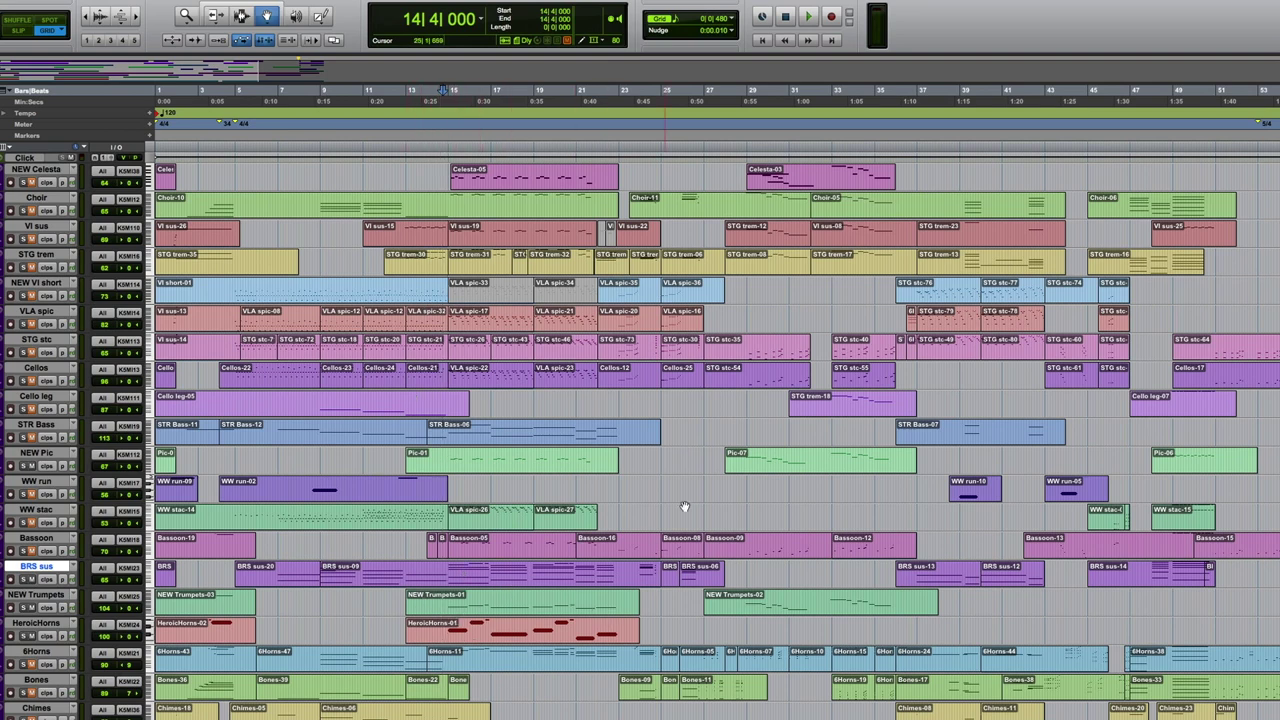
{"action": "key", "text": "space"}
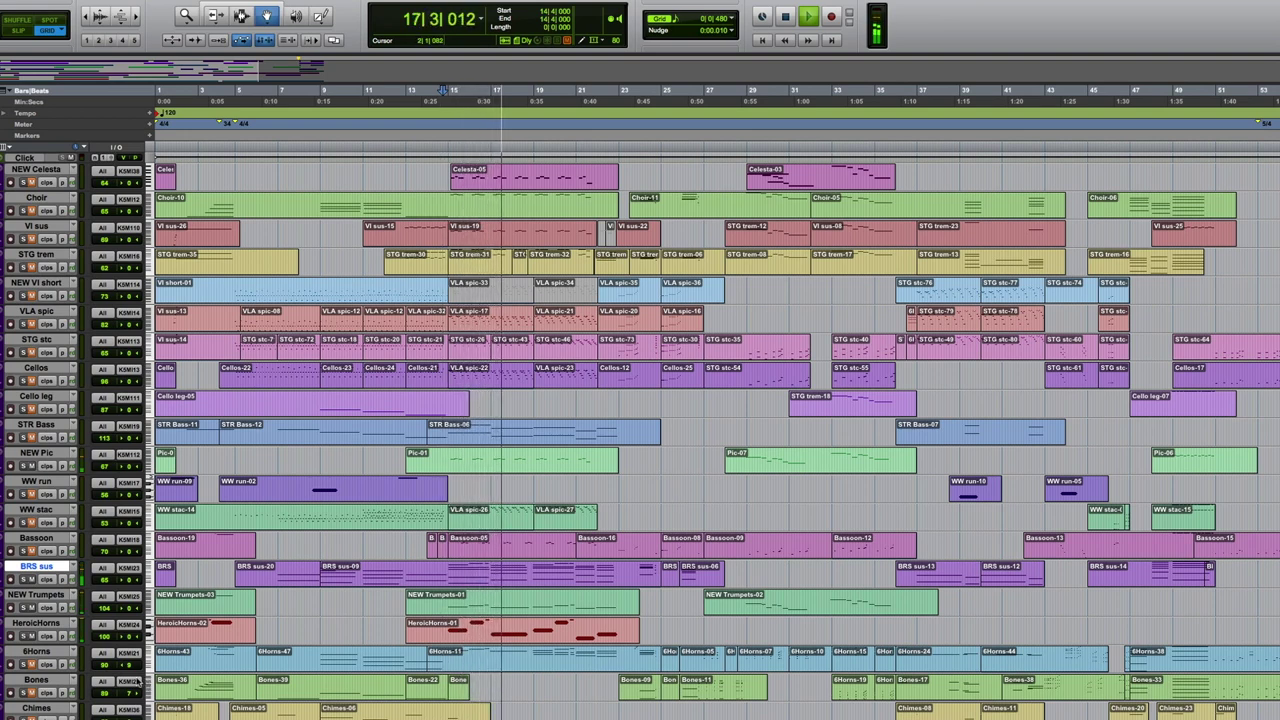
{"action": "key", "text": "space"}
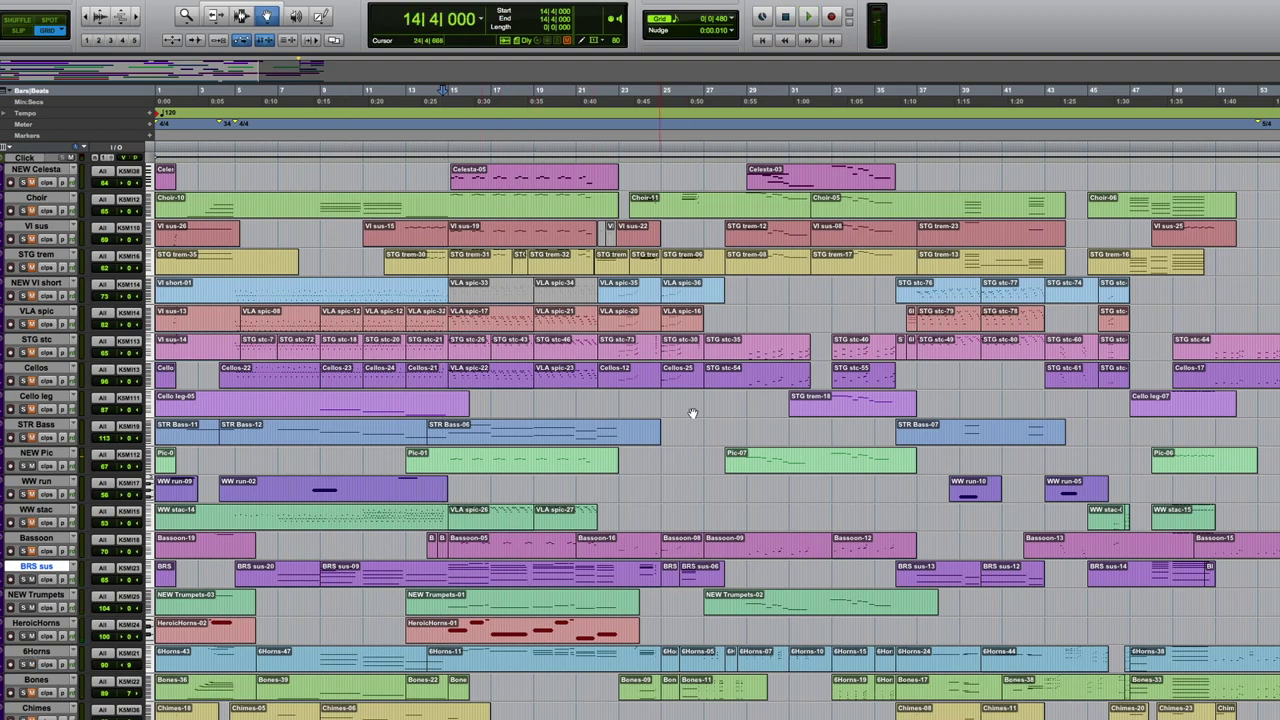
Step: Replay the unmuted brass parts from bar 14 beat 4, bring in STR Bass during playback, and stop at about bar 22
{"action": "key", "text": "space"}
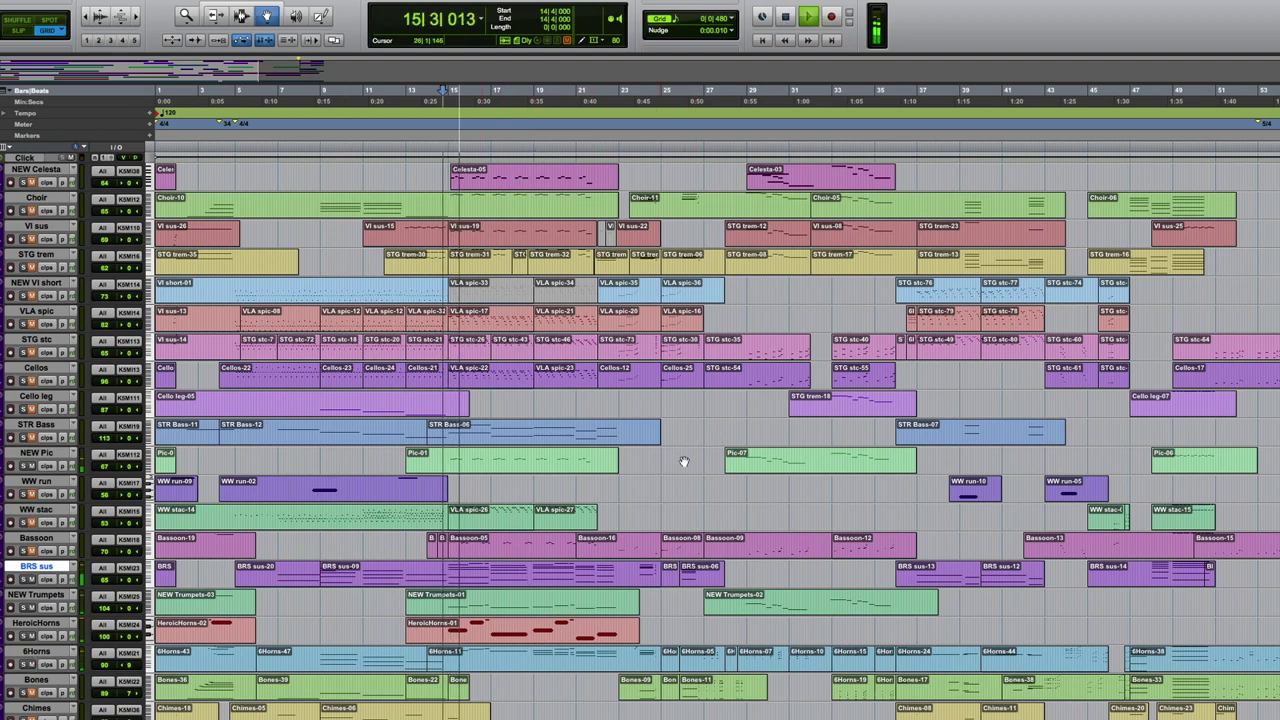
{"action": "scroll", "coordinate": [686, 457], "scroll_direction": "down", "scroll_amount": 9}
{"action": "scroll", "coordinate": [683, 461], "scroll_direction": "up", "scroll_amount": 1}
{"action": "scroll", "coordinate": [683, 461], "scroll_direction": "right", "scroll_amount": 1}
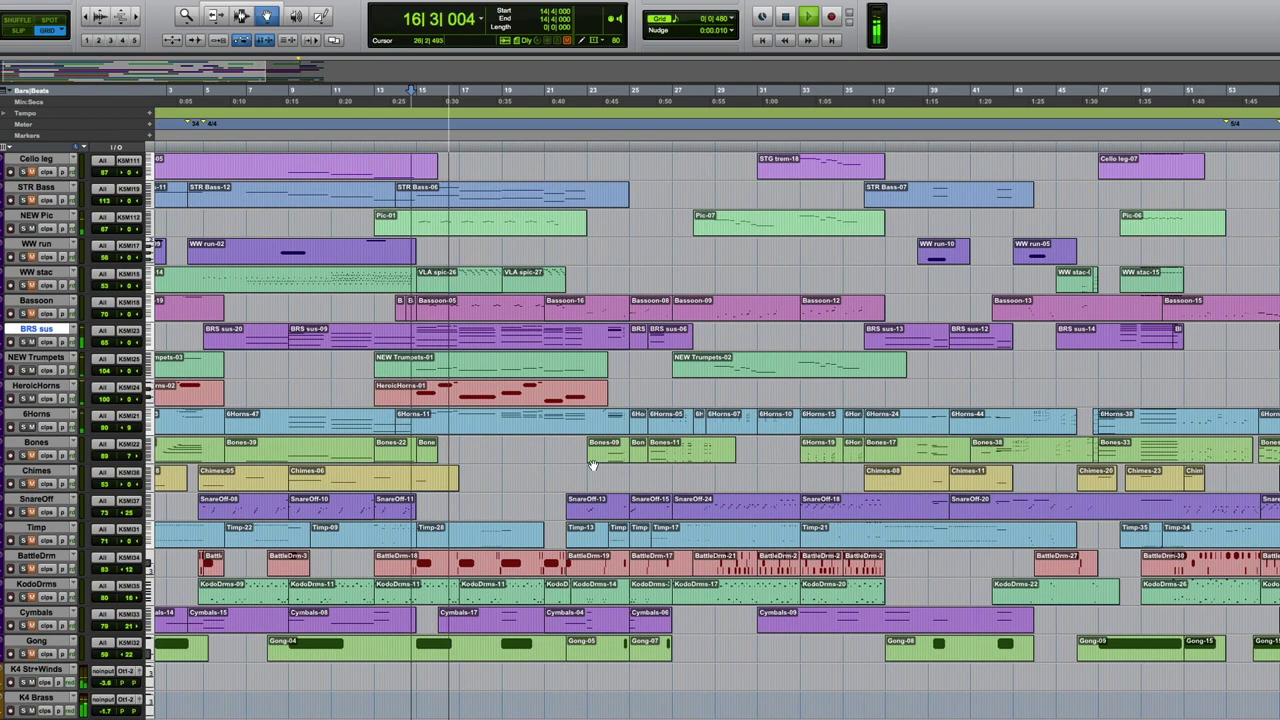
{"action": "scroll", "coordinate": [548, 465], "scroll_direction": "up", "scroll_amount": 2}
{"action": "scroll", "coordinate": [548, 465], "scroll_direction": "right", "scroll_amount": 1}
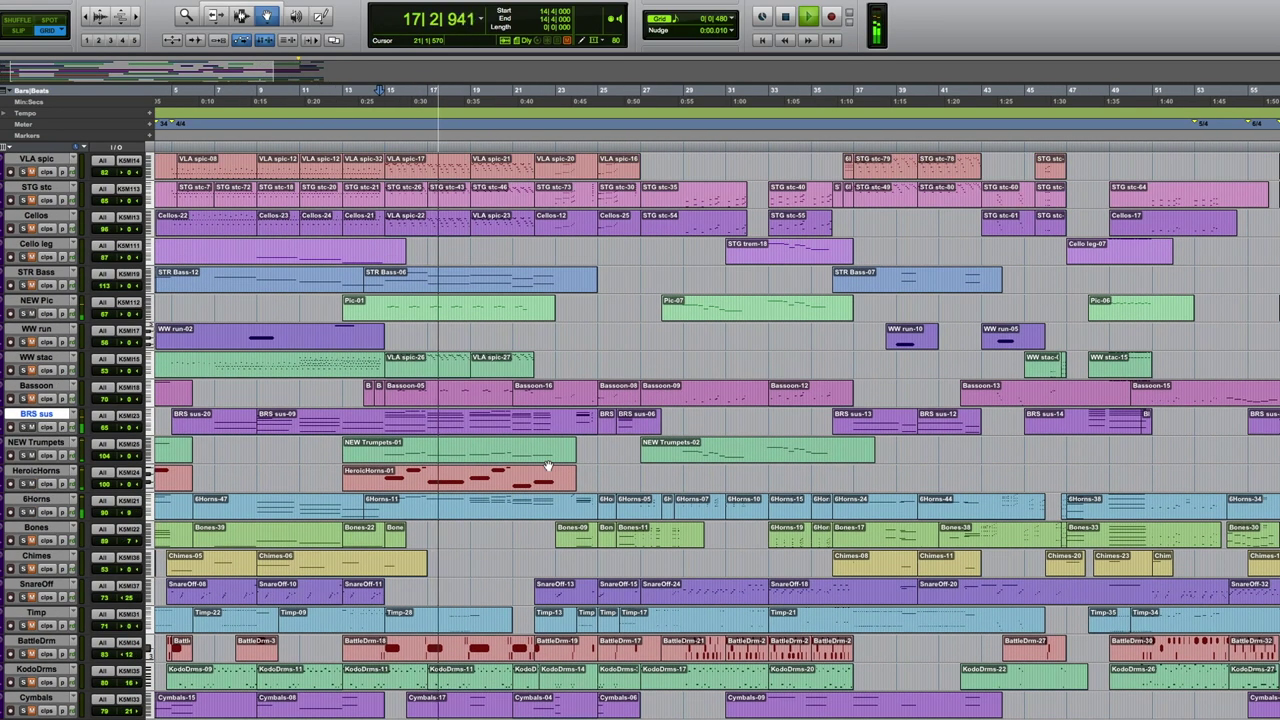
{"action": "scroll", "coordinate": [549, 463], "scroll_direction": "up", "scroll_amount": 3}
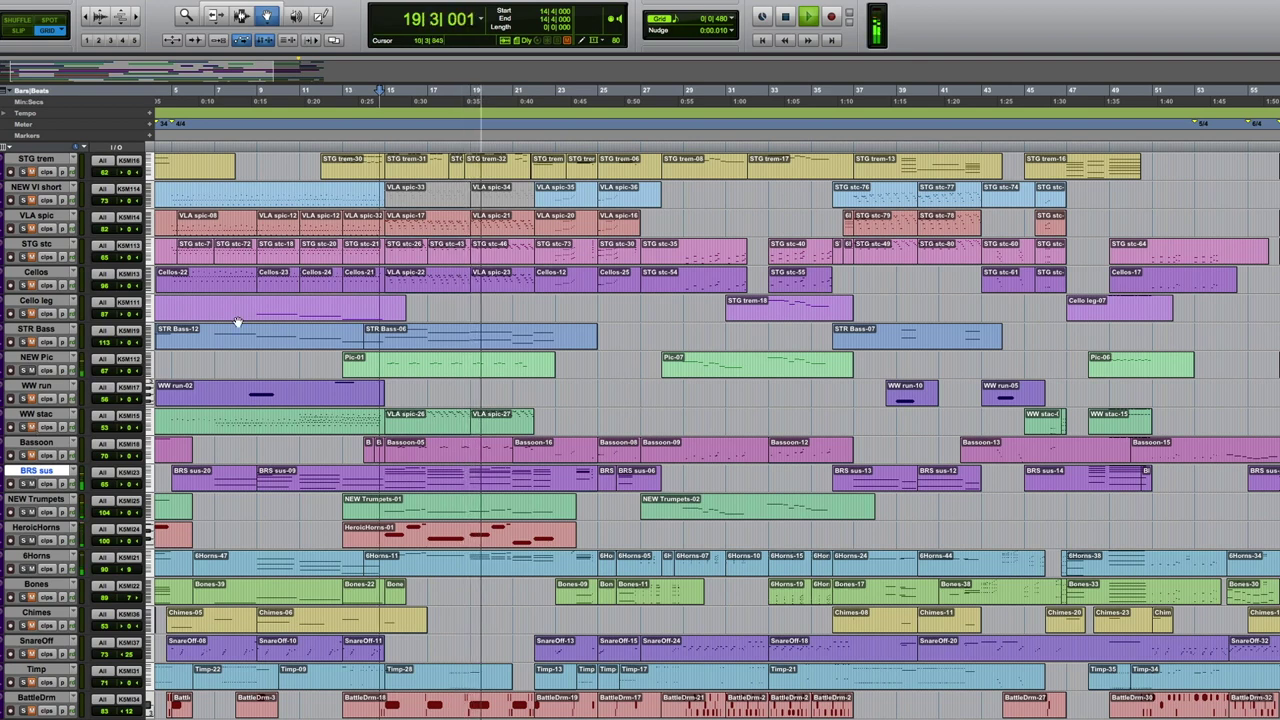
{"action": "left_click", "coordinate": [46, 342]}
{"action": "left_click", "coordinate": [42, 343]}
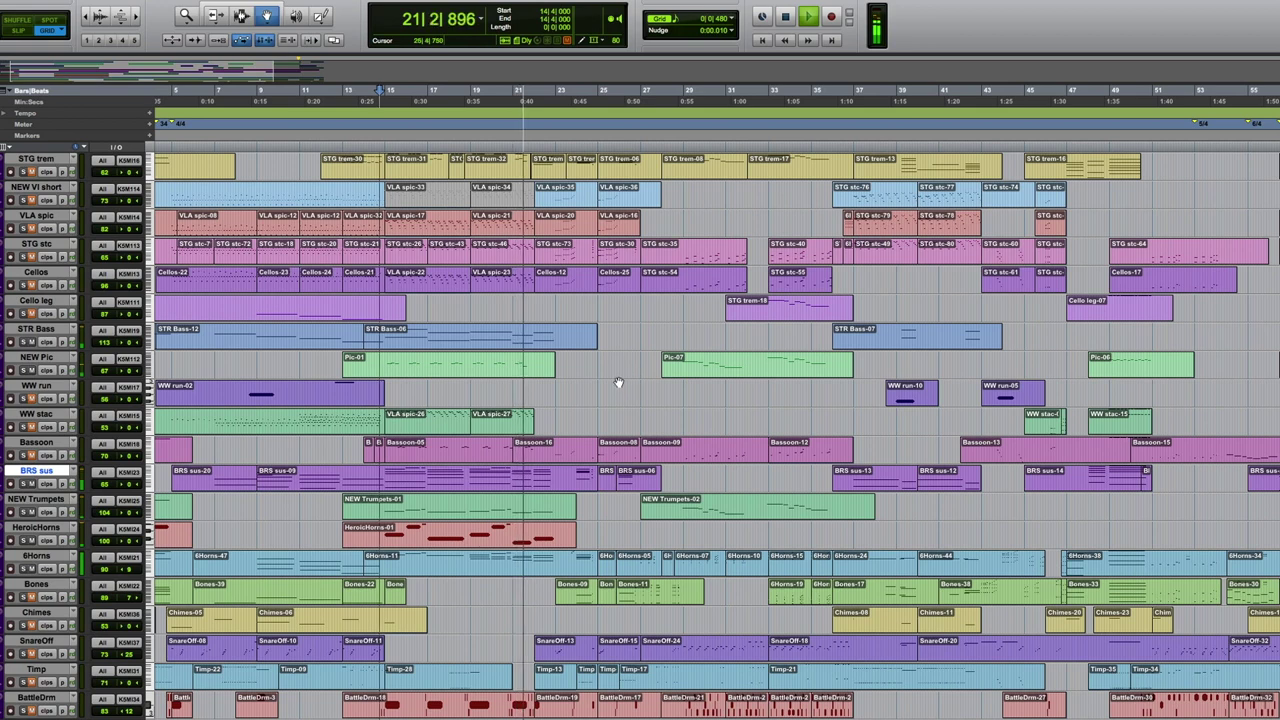
{"action": "scroll", "coordinate": [618, 383], "scroll_direction": "up", "scroll_amount": 2}
{"action": "scroll", "coordinate": [618, 383], "scroll_direction": "up", "scroll_amount": 1}
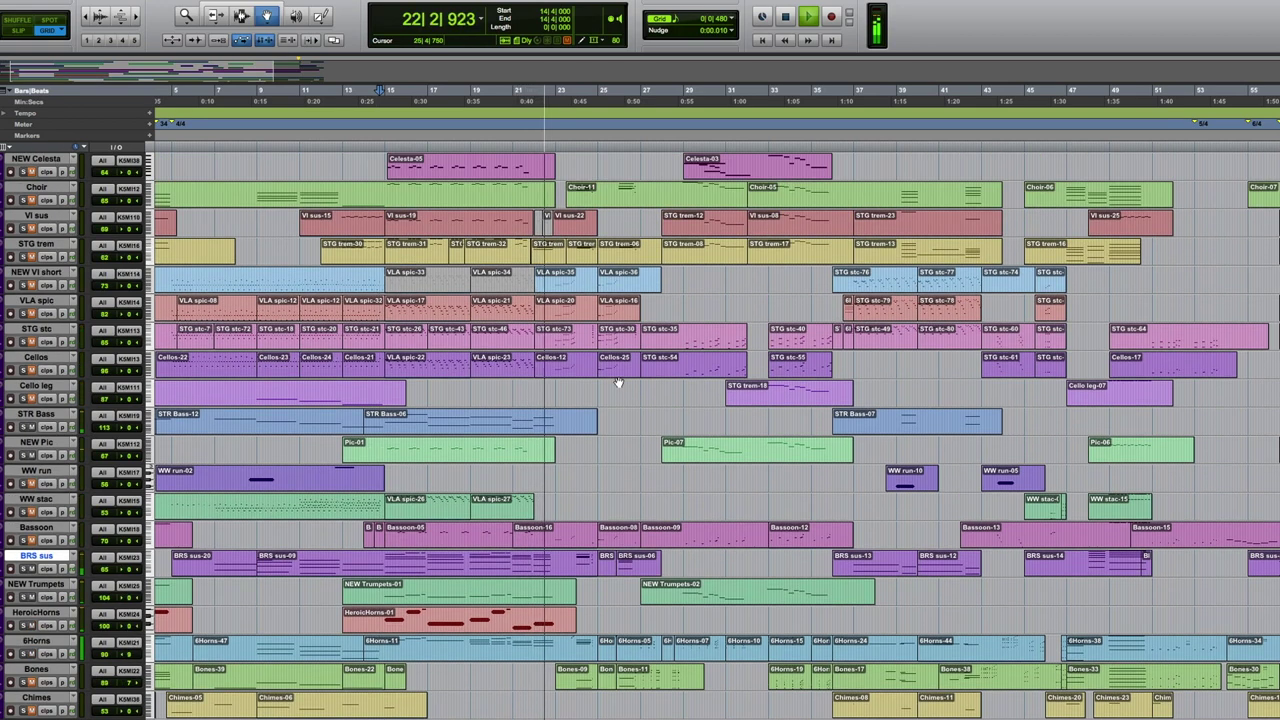
{"action": "key", "text": "space"}
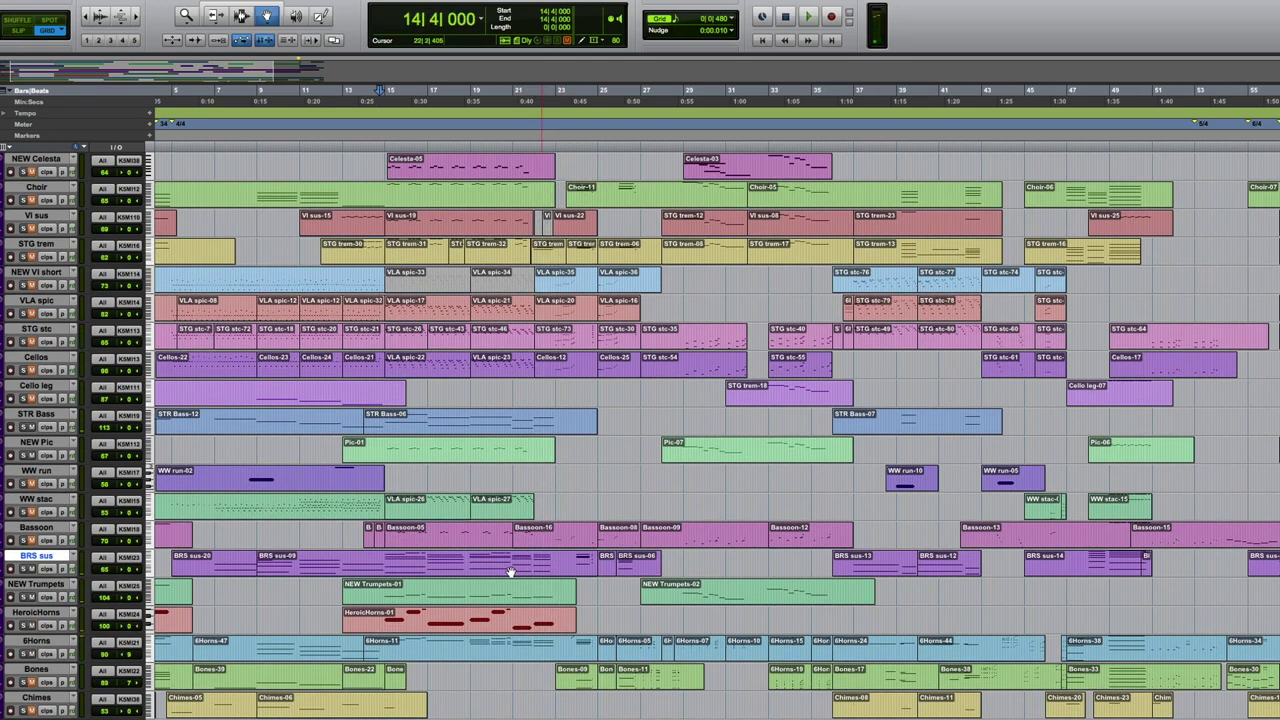
Step: Select the BattleDrm and KodoDrms tracks, examine their pan and level settings in the mixer, and return to the arrangement
{"action": "key", "text": "ctrl+super+bracketleft"}
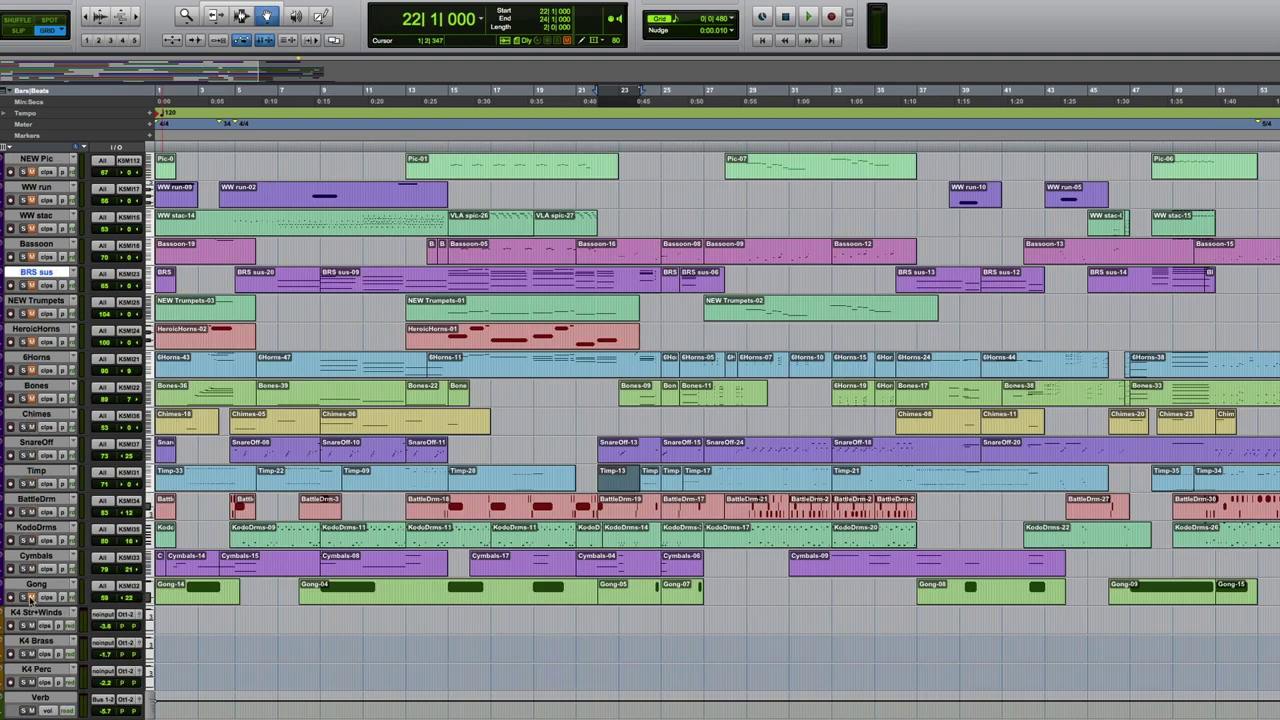
{"action": "left_click", "coordinate": [33, 529]}
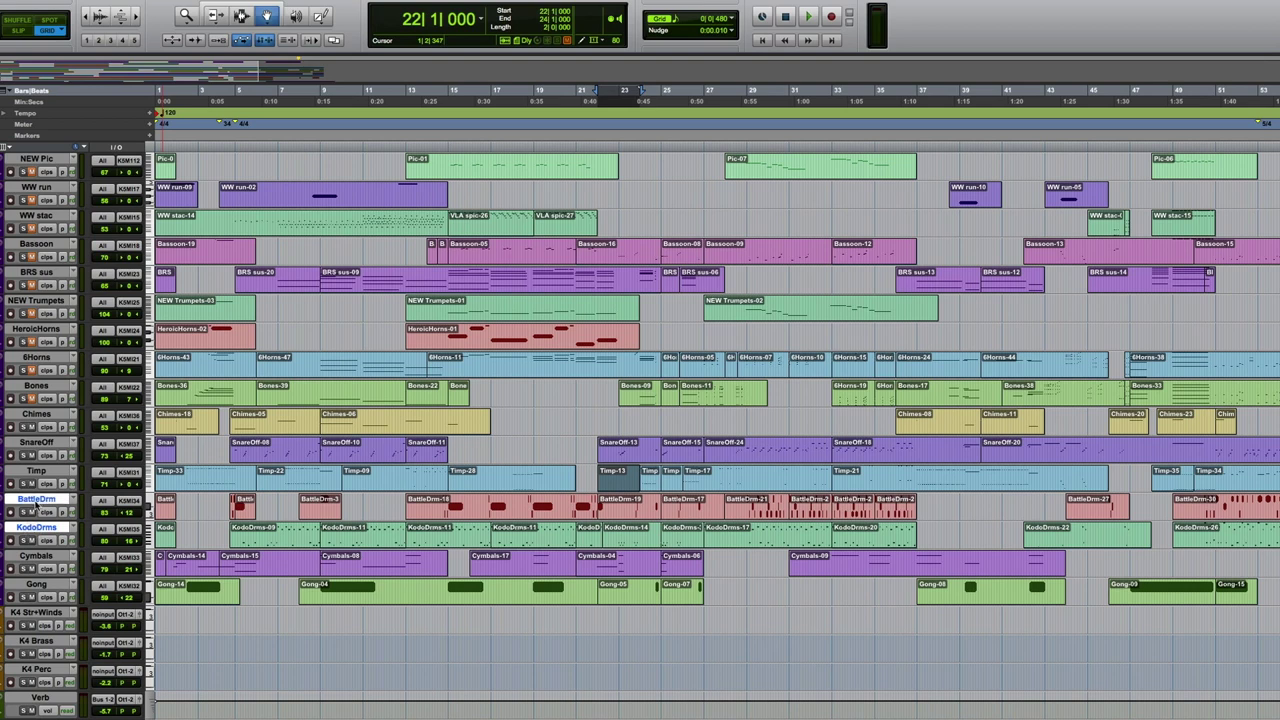
{"action": "key", "text": "ctrl+equal"}
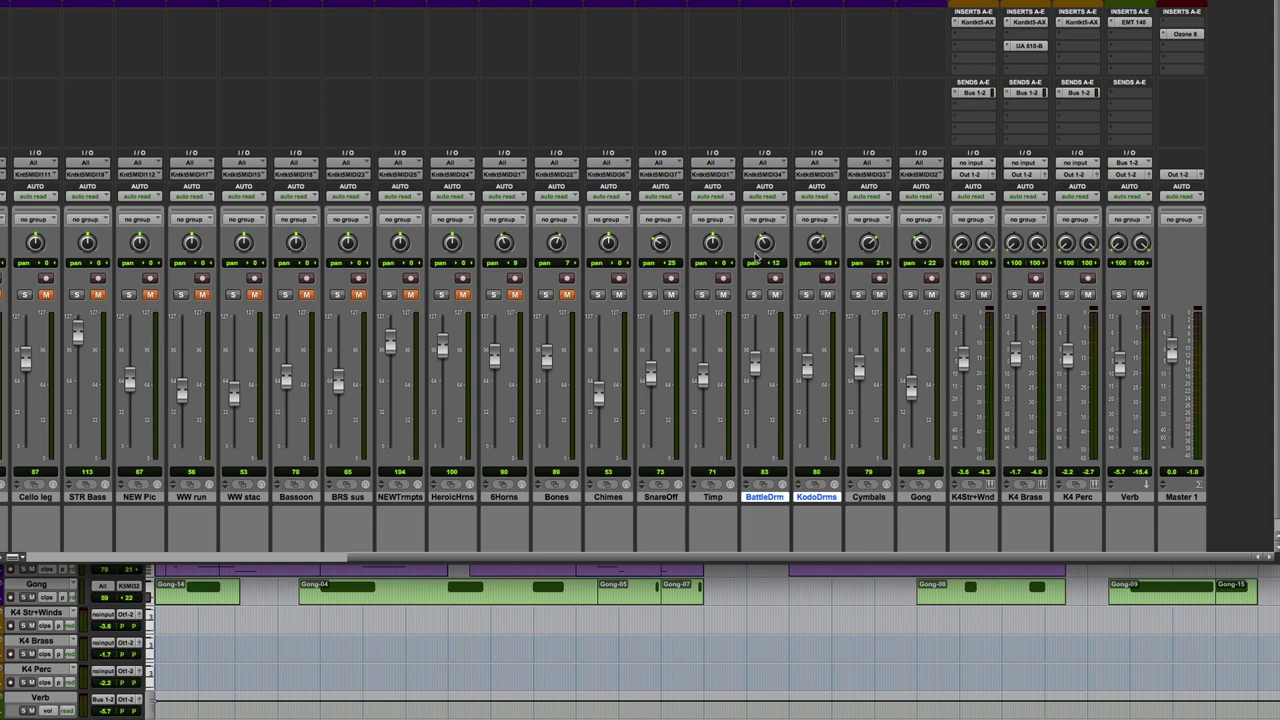
{"action": "key", "text": "super+equal"}
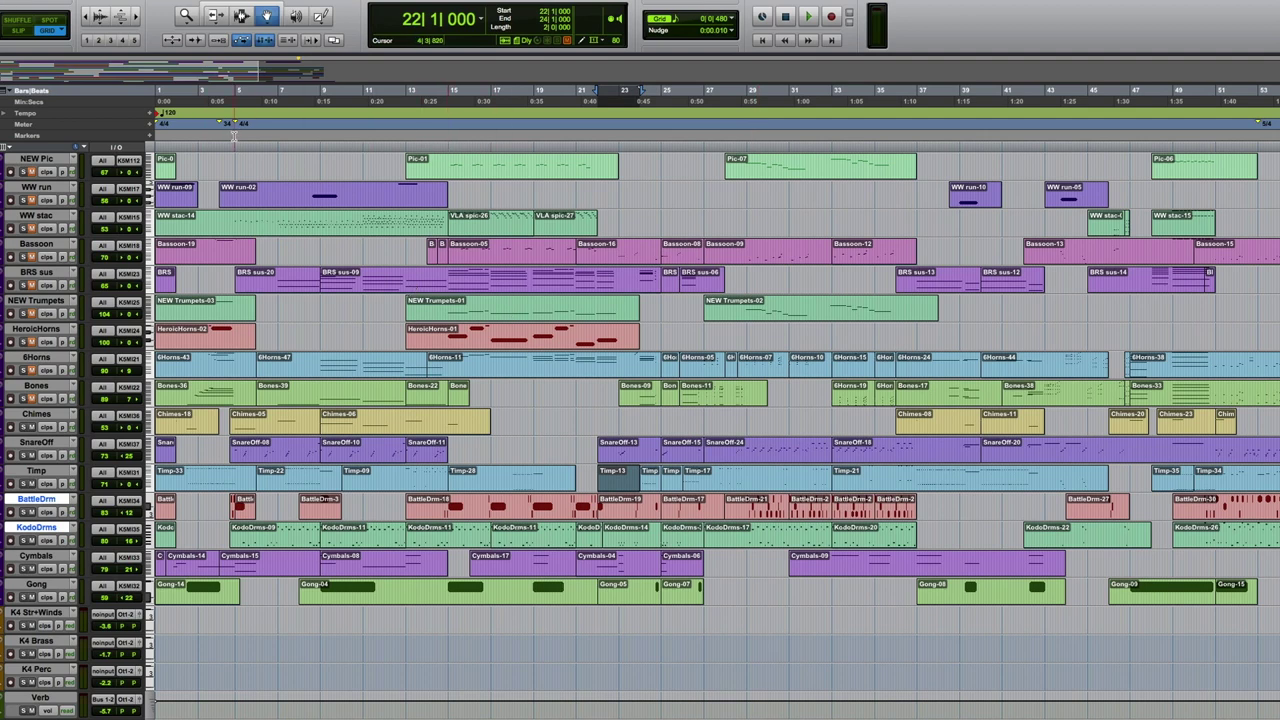
Step: Audition the unmuted percussion parts from bar 4 beat 2, and again from bar 28 beat 4
{"action": "left_click", "coordinate": [232, 135]}
{"action": "key", "text": "space"}
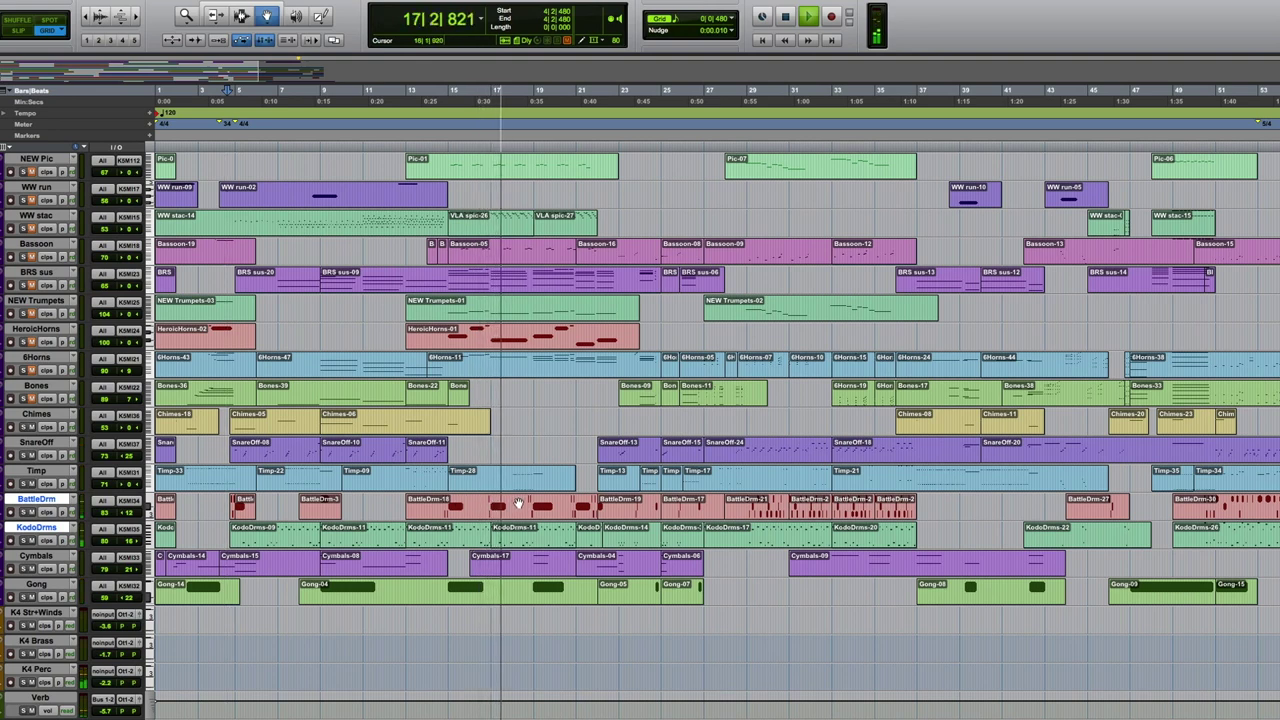
{"action": "key", "text": "space"}
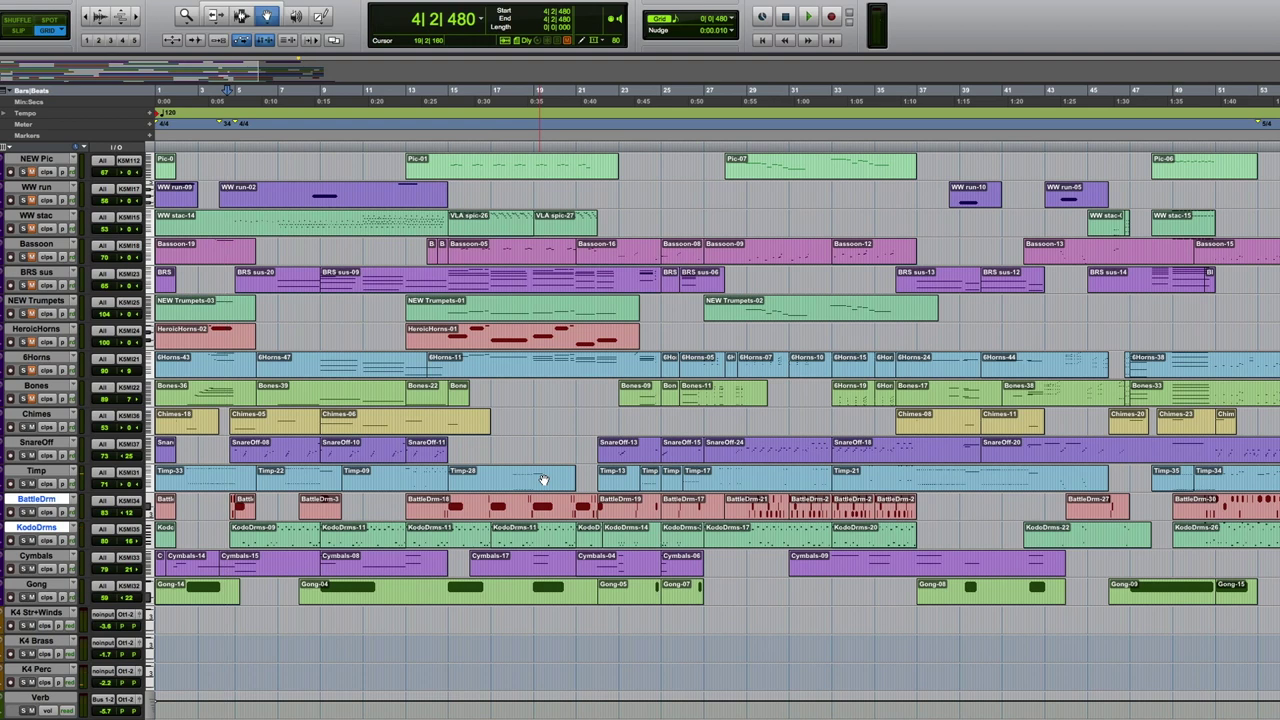
{"action": "left_click", "coordinate": [740, 146]}
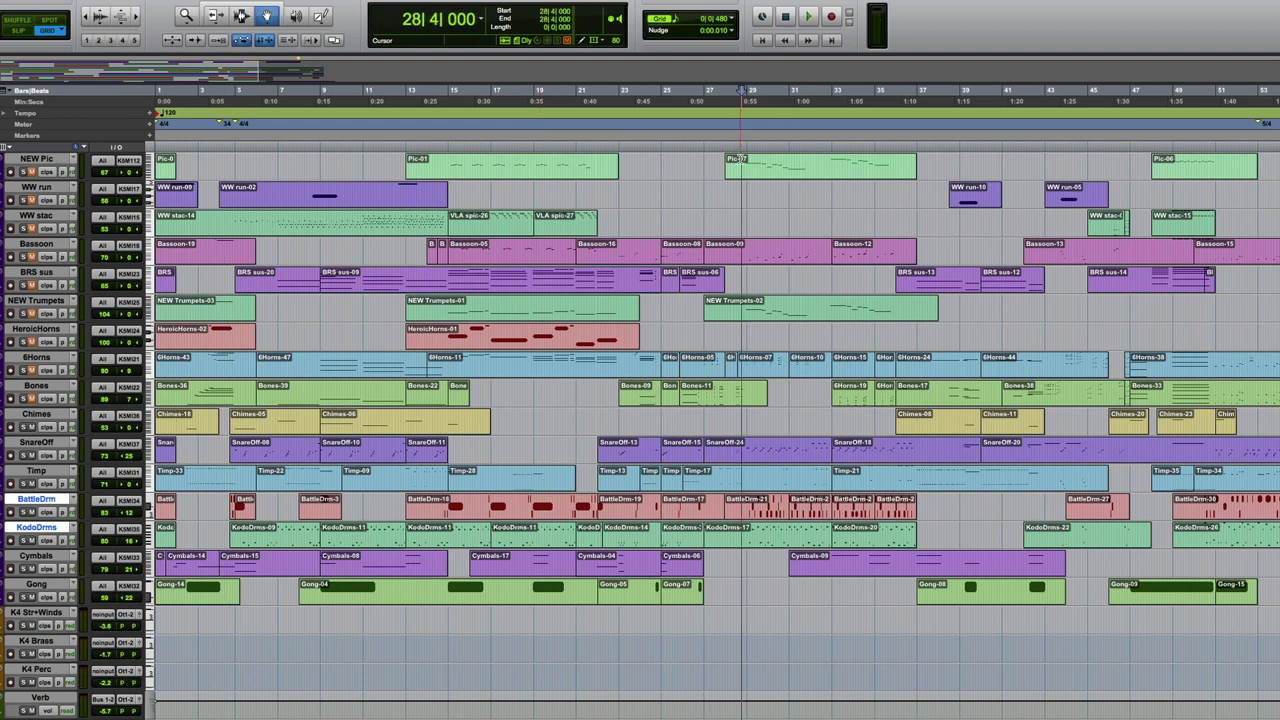
{"action": "key", "text": "space"}
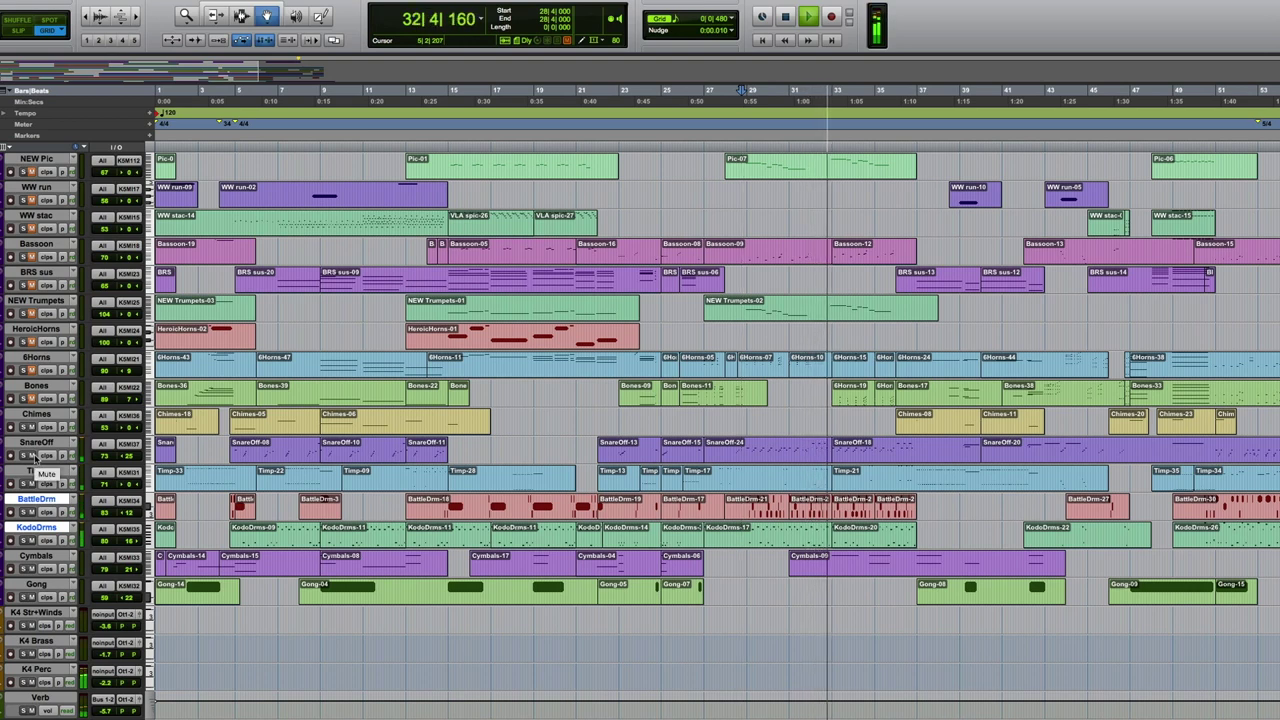
{"action": "key", "text": "space"}
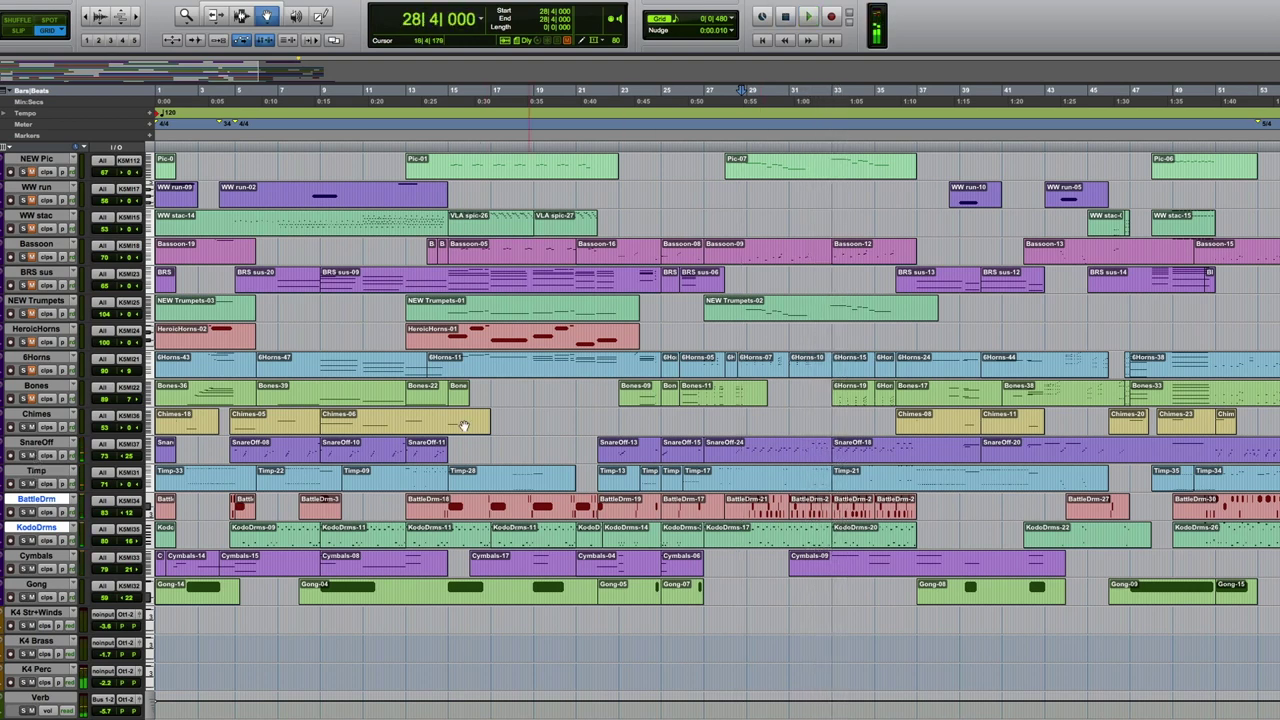
Step: Select the SnareOff track, audition it from bar 4 beat 3, and stop playback
{"action": "left_click", "coordinate": [50, 445]}
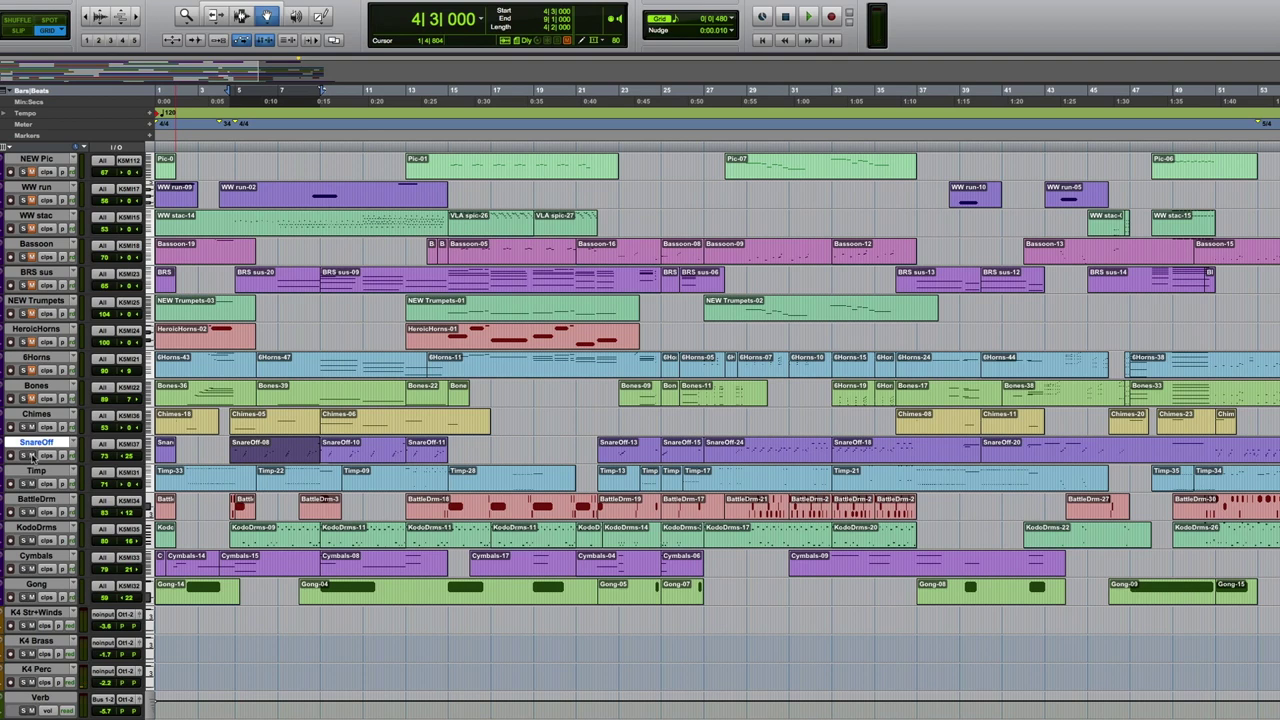
{"action": "key", "text": "space"}
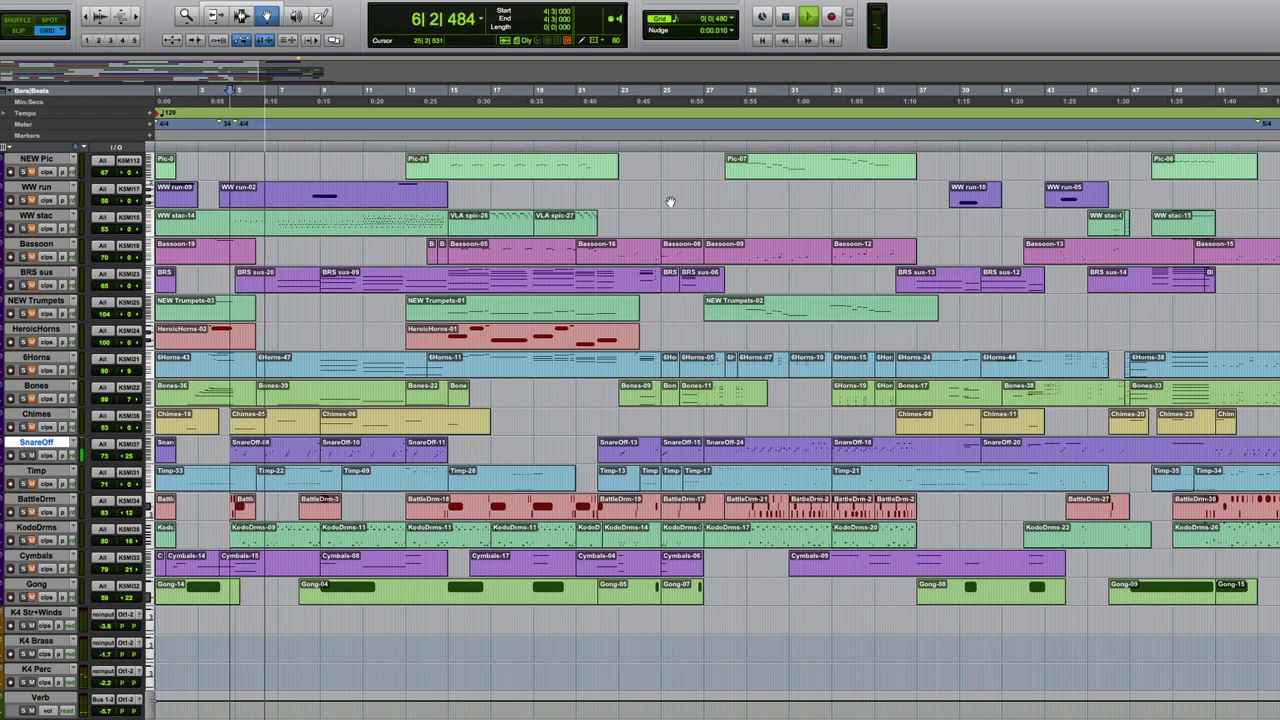
{"action": "key", "text": "space"}
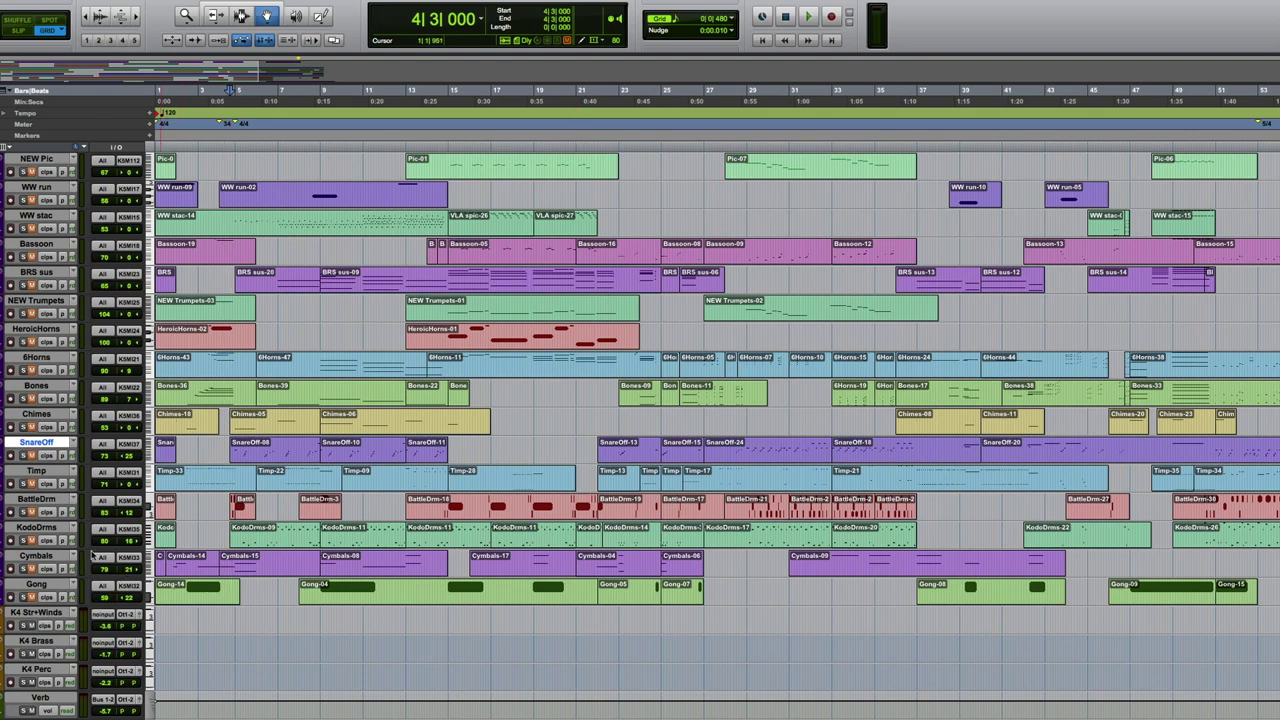
Step: Audition the unmuted percussion parts from bar 1 beat 4, stop playback, and select the Cymbals track
{"action": "key", "text": "ctrl+Tab"}
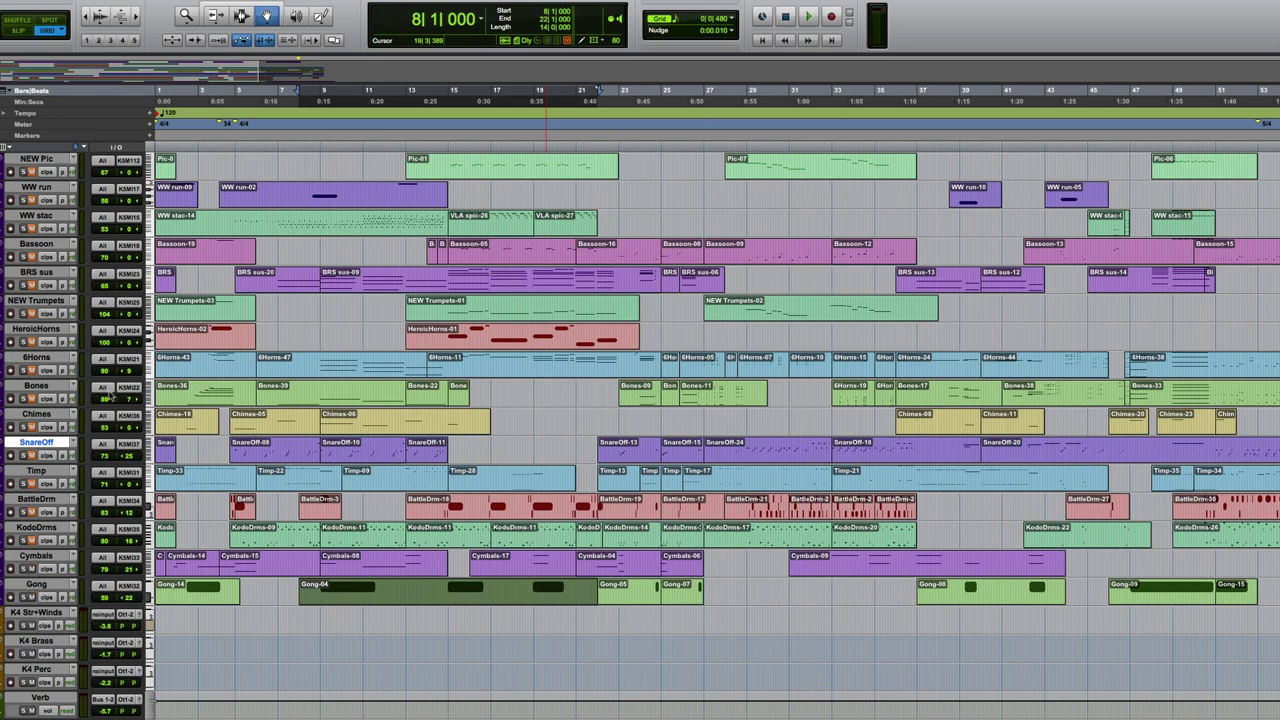
{"action": "left_click", "coordinate": [172, 146]}
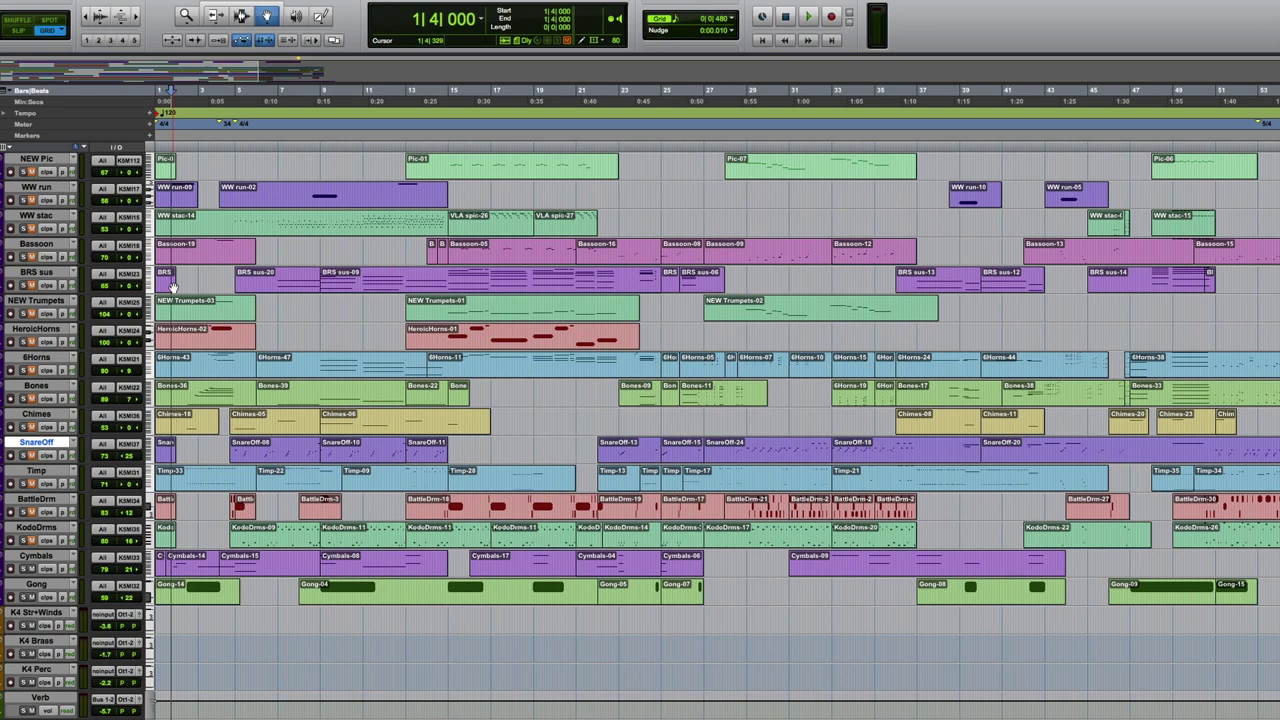
{"action": "key", "text": "space"}
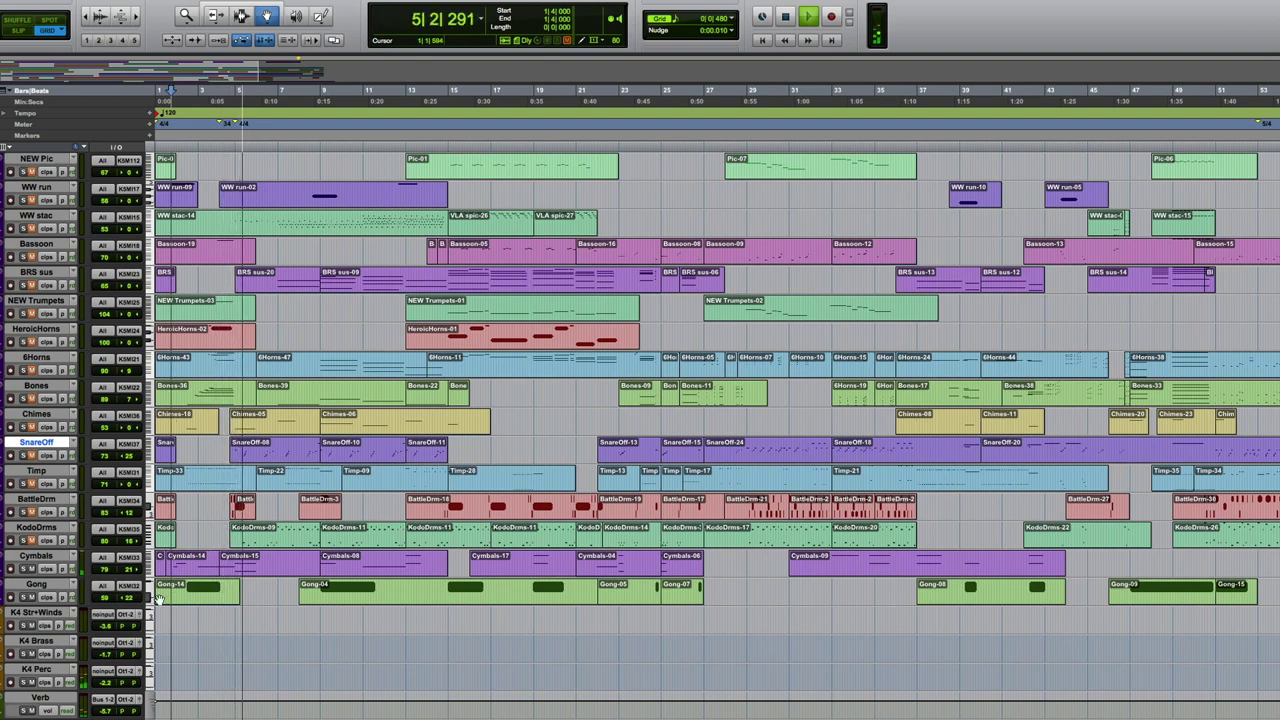
{"action": "key", "text": "space"}
{"action": "left_click", "coordinate": [40, 556]}
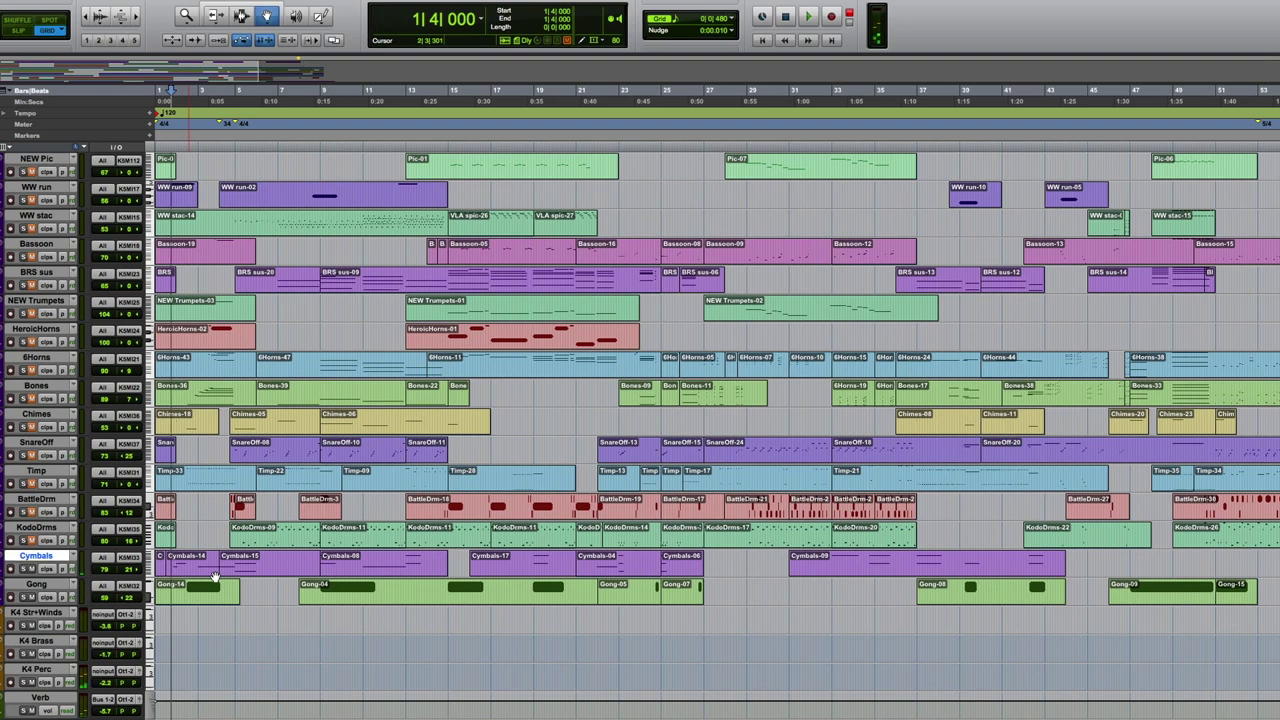
Step: Play the arrangement from bar 41, follow the clips beyond bar 53, and stop at about bar 48
{"action": "scroll", "coordinate": [213, 577], "scroll_direction": "up", "scroll_amount": 4}
{"action": "left_click", "coordinate": [617, 142]}
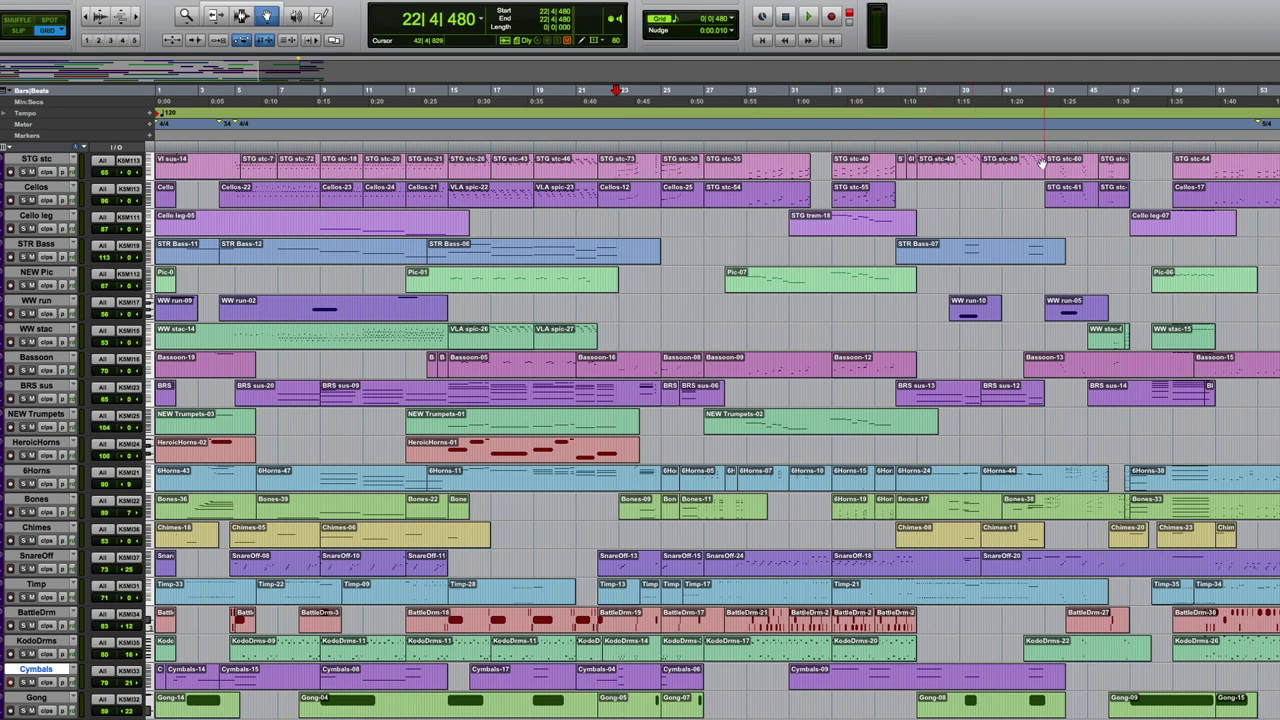
{"action": "left_click", "coordinate": [1002, 143]}
{"action": "key", "text": "space"}
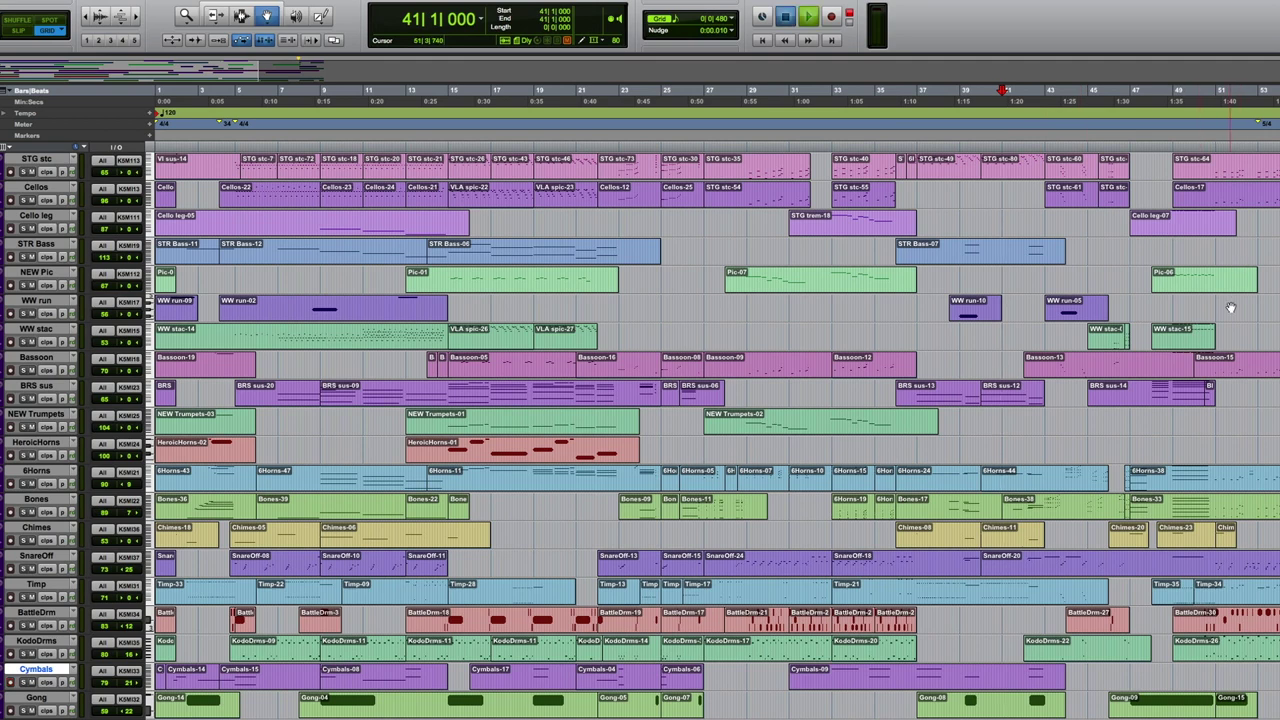
{"action": "scroll", "coordinate": [1256, 308], "scroll_direction": "right", "scroll_amount": 5}
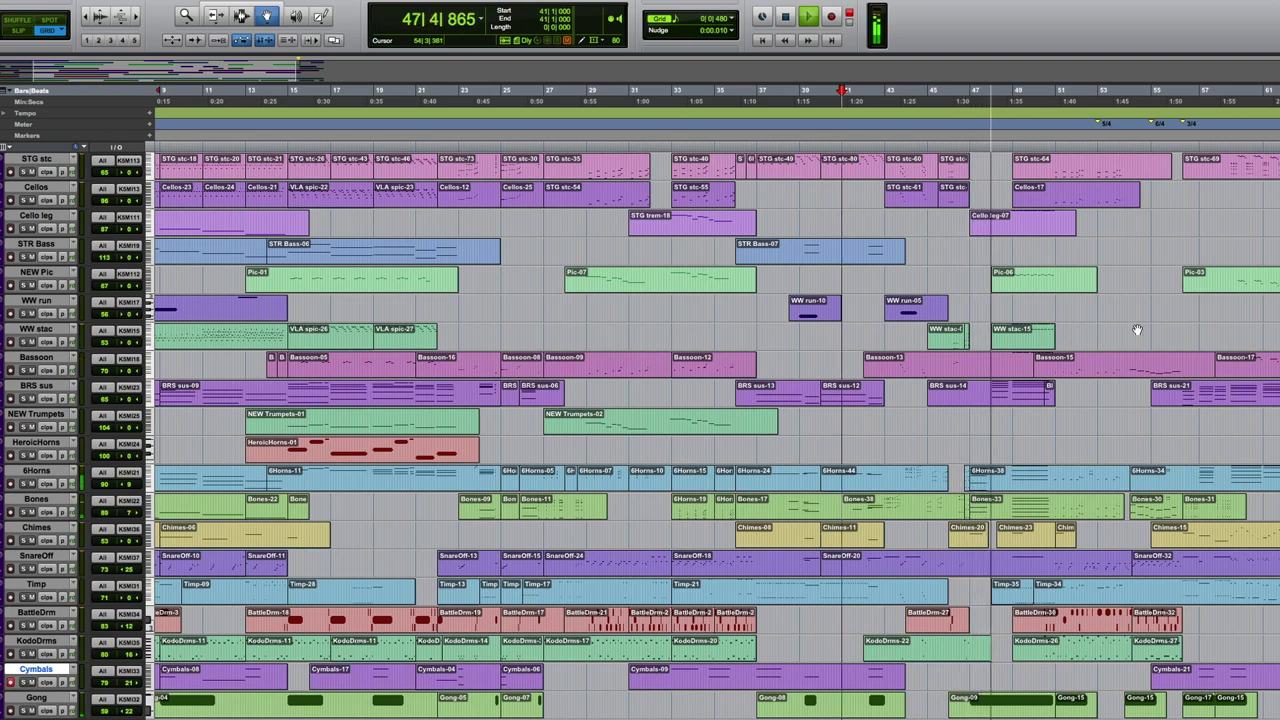
{"action": "key", "text": "space"}
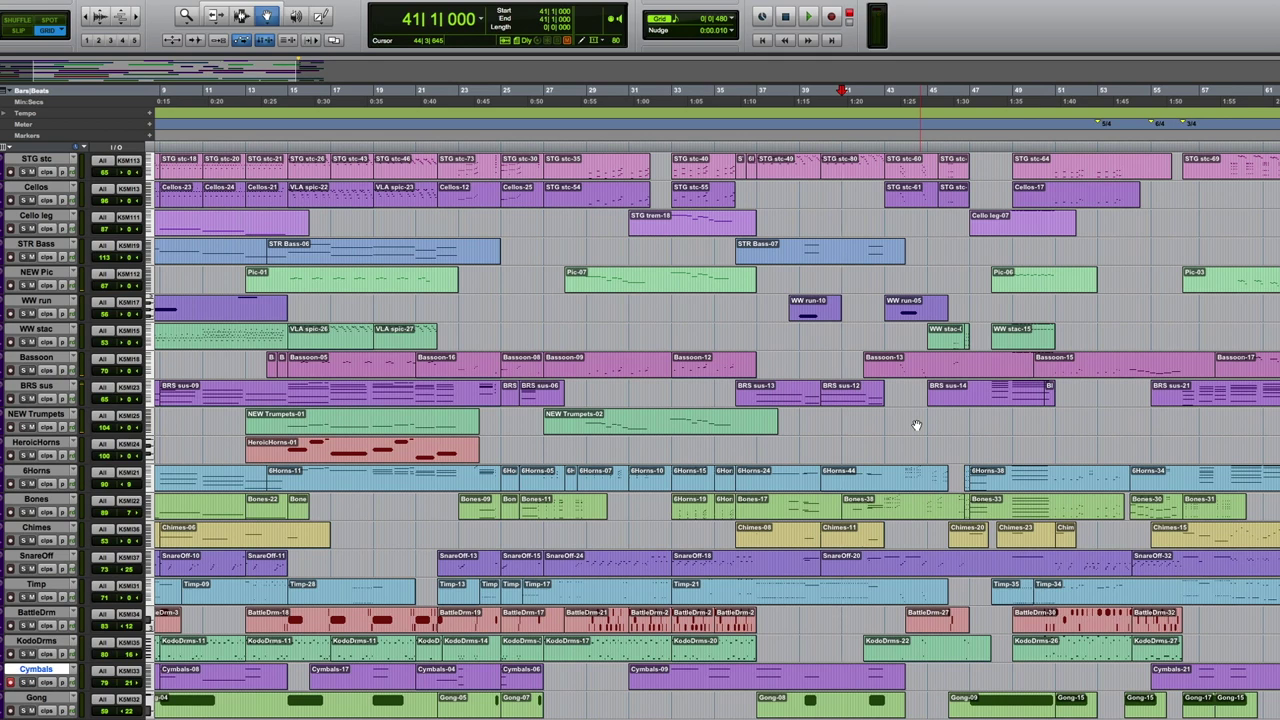
Step: Select the Pic-07 clip spanning bars 28 to 37, audition that range while viewing the upper tracks, and stop playback
{"action": "scroll", "coordinate": [1143, 249], "scroll_direction": "up", "scroll_amount": 4}
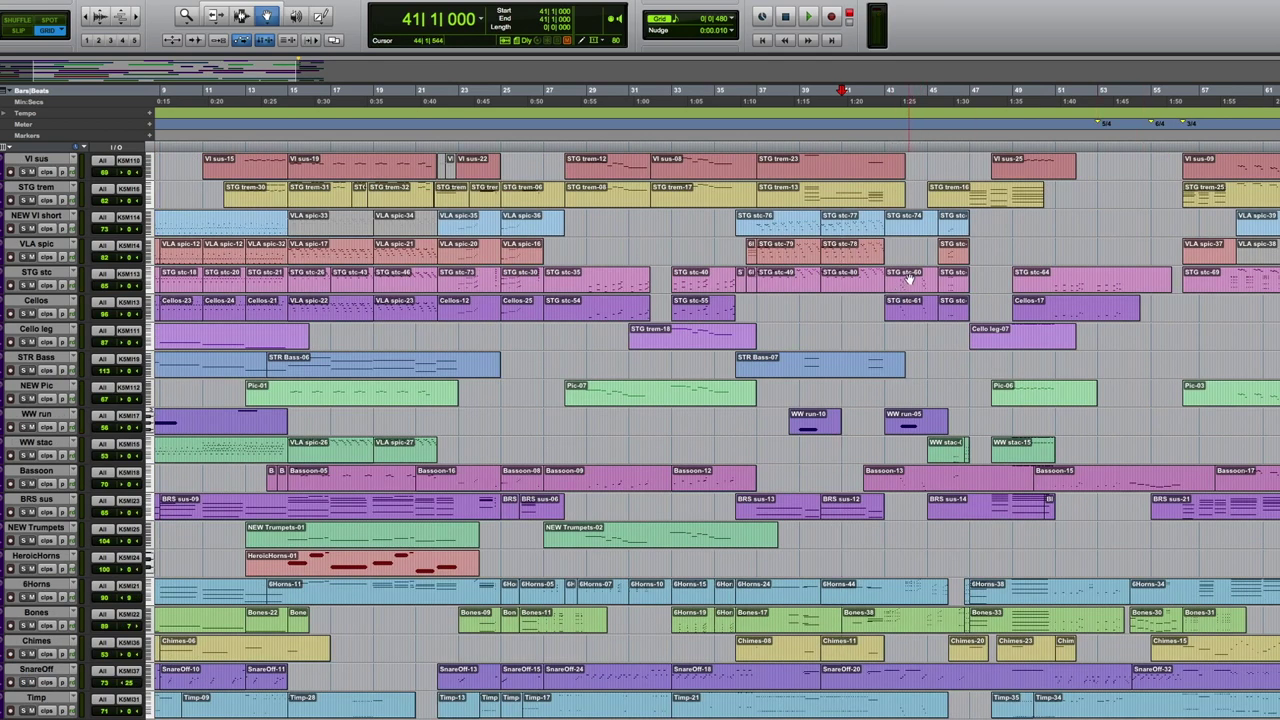
{"action": "left_click", "coordinate": [897, 302]}
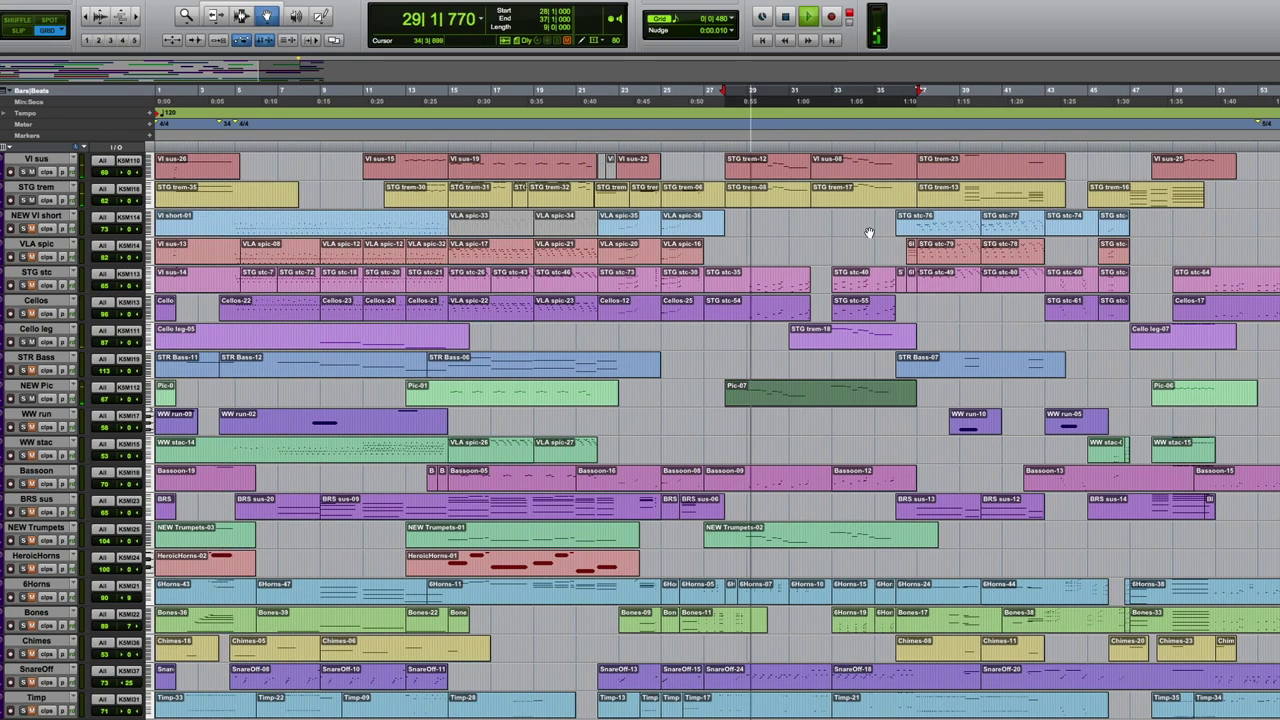
{"action": "scroll", "coordinate": [869, 233], "scroll_direction": "up", "scroll_amount": 1}
{"action": "scroll", "coordinate": [869, 233], "scroll_direction": "up", "scroll_amount": 1}
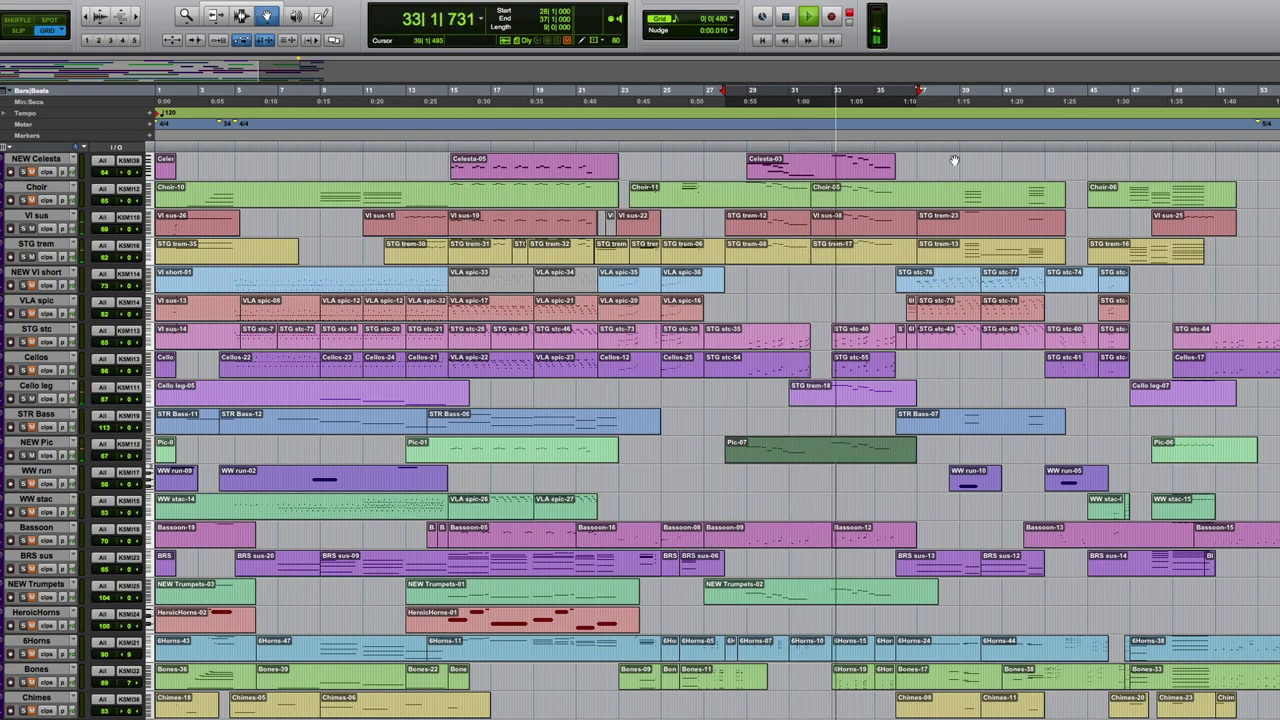
{"action": "scroll", "coordinate": [1027, 178], "scroll_direction": "up", "scroll_amount": 1}
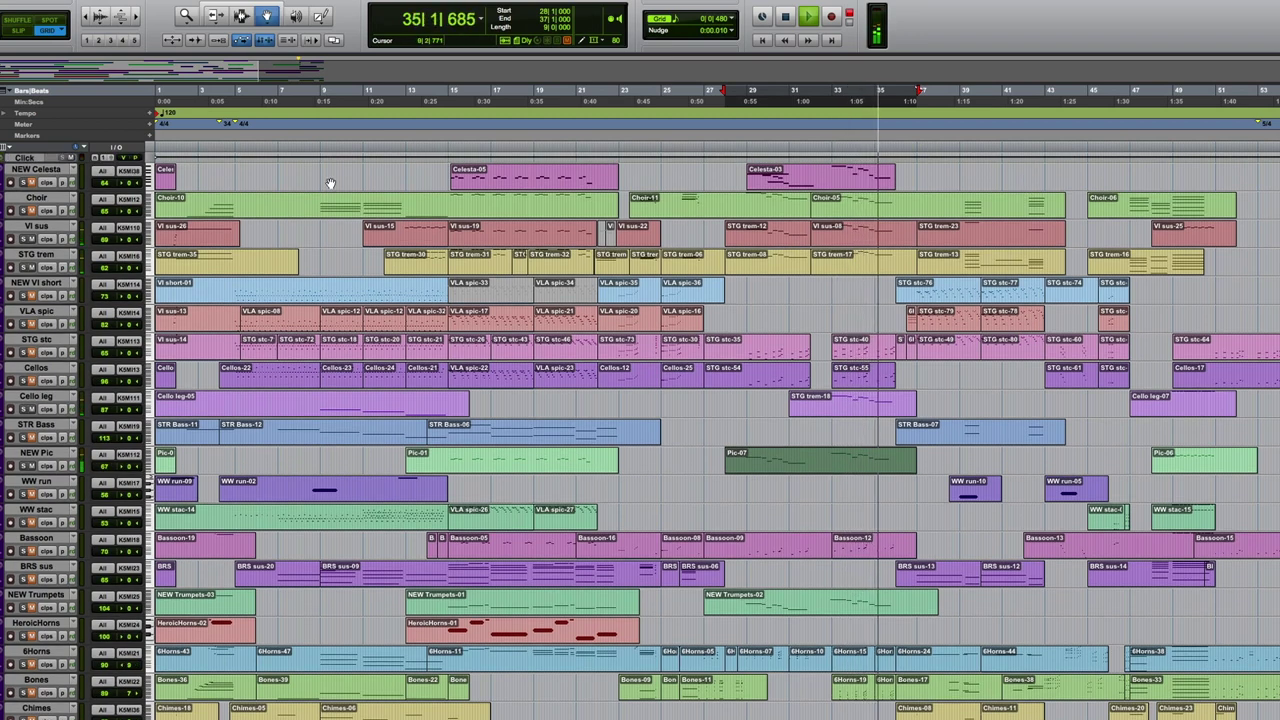
{"action": "key", "text": "space"}
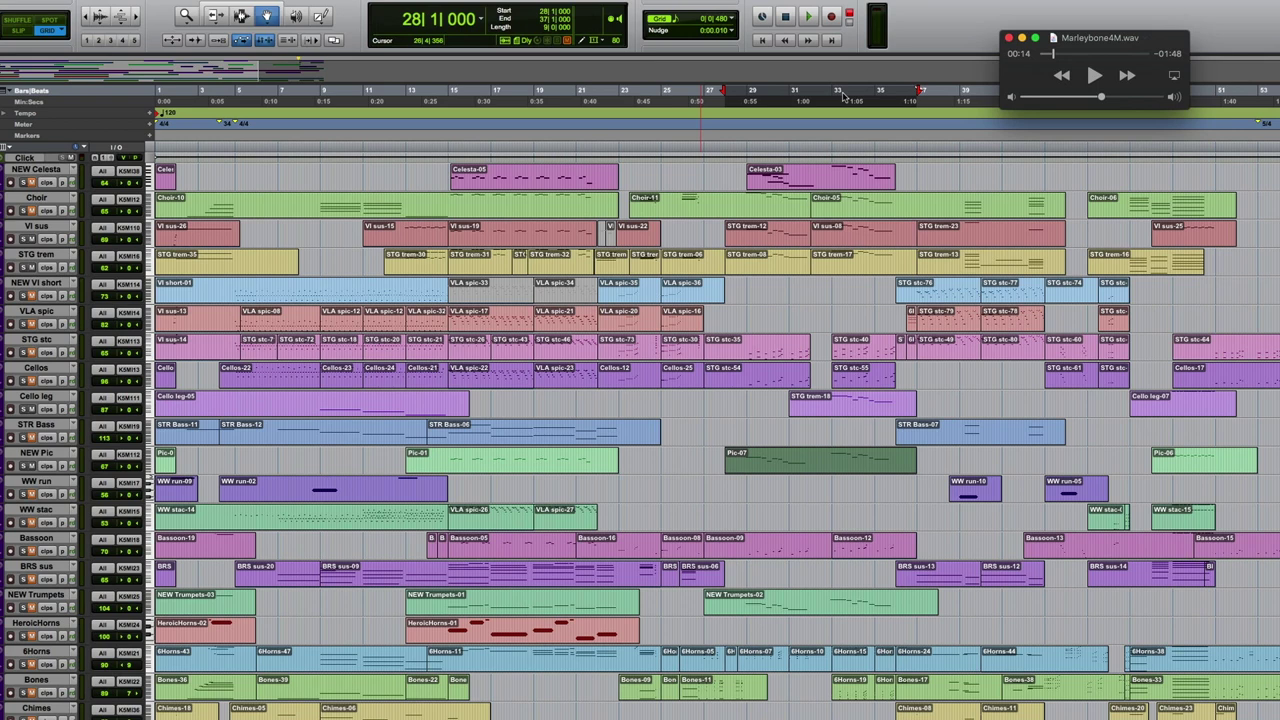
Step: Audition the unmuted parts from bar 28 beat 4 without a range selected, and stop playback
{"action": "left_click", "coordinate": [743, 143]}
{"action": "left_click", "coordinate": [743, 143]}
{"action": "key", "text": "space"}
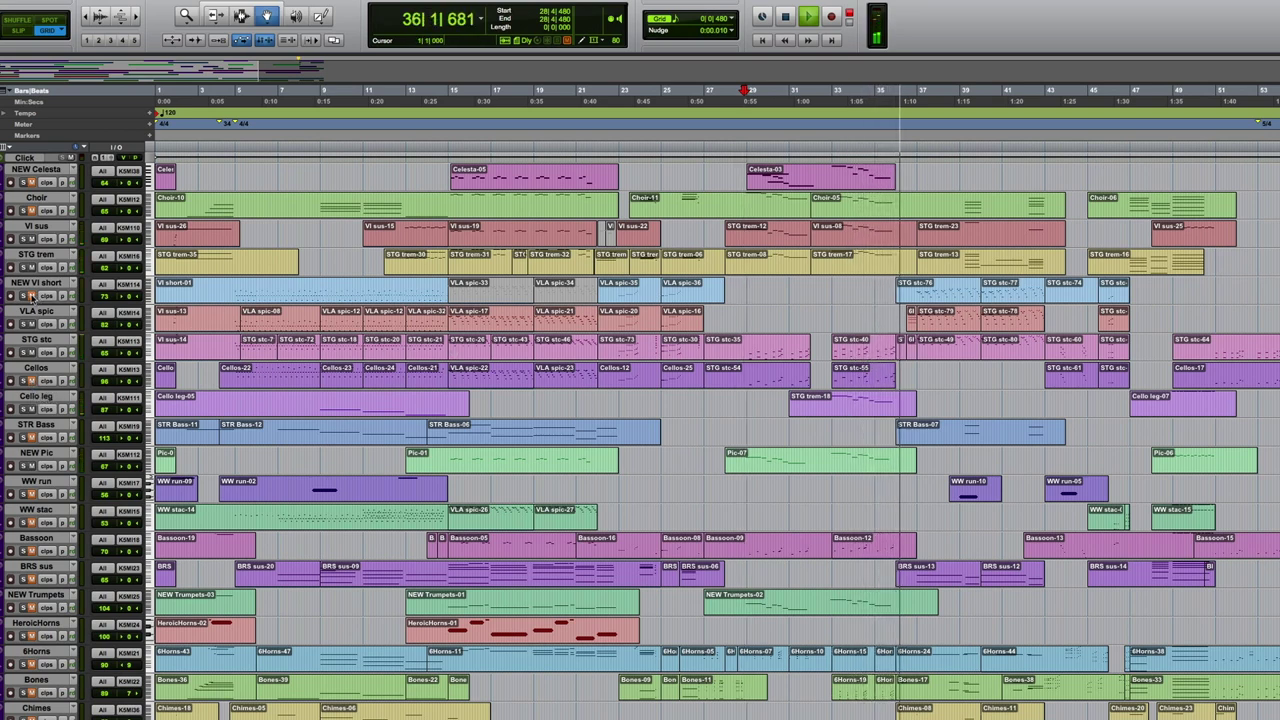
{"action": "key", "text": "space"}
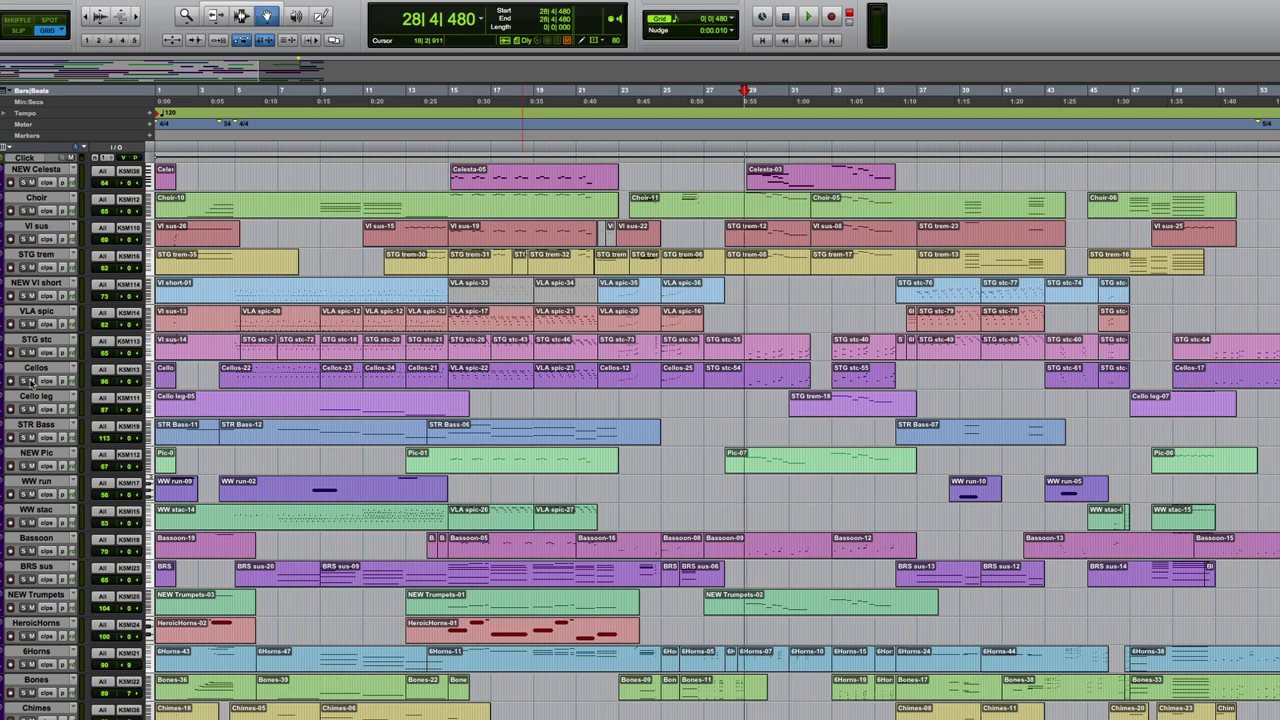
Step: Play the arrangement from bar 35 beat 4 to about bar 50, and view the VI sus-25 clip's notes in the MIDI editor
{"action": "scroll", "coordinate": [460, 157], "scroll_direction": "right", "scroll_amount": 5}
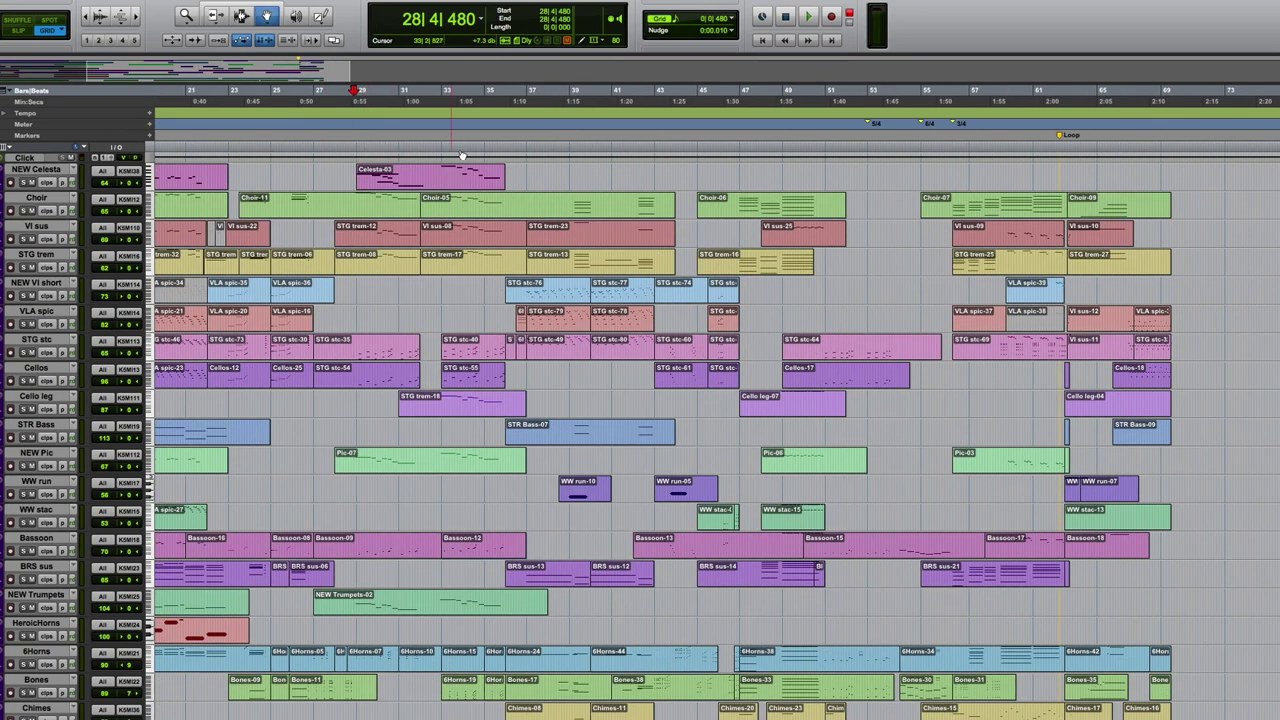
{"action": "left_click", "coordinate": [499, 147]}
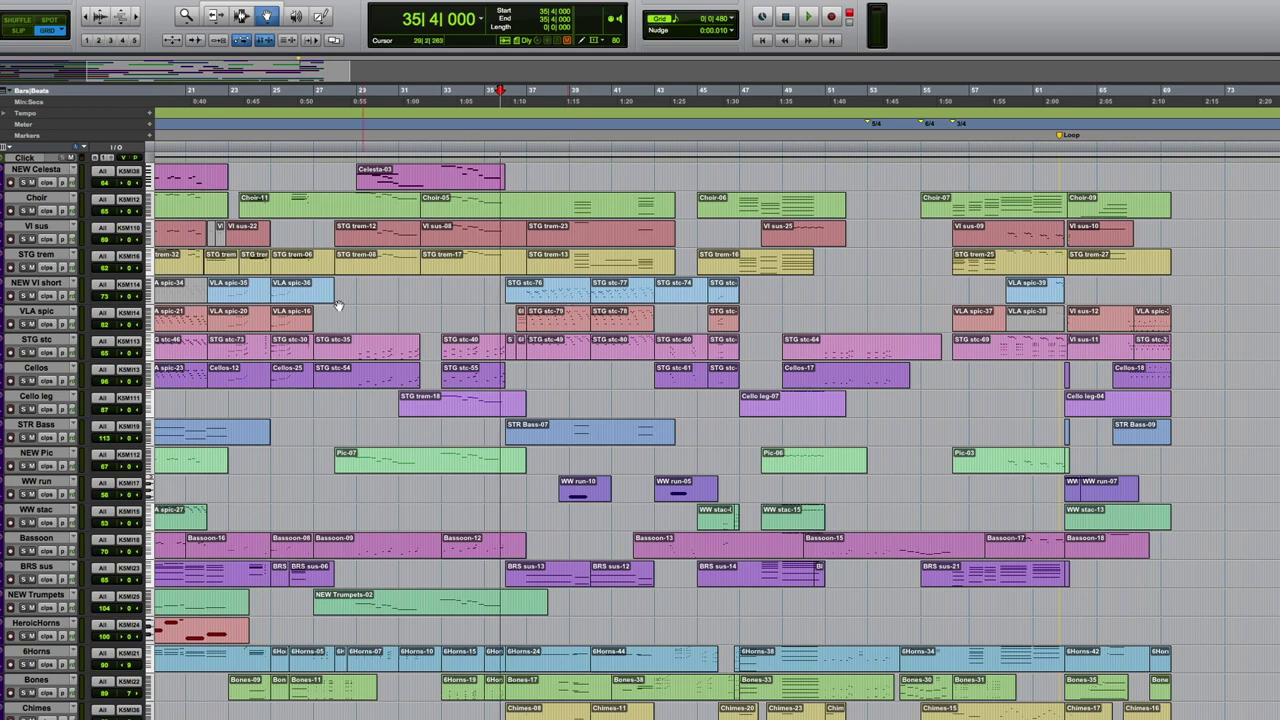
{"action": "key", "text": "space"}
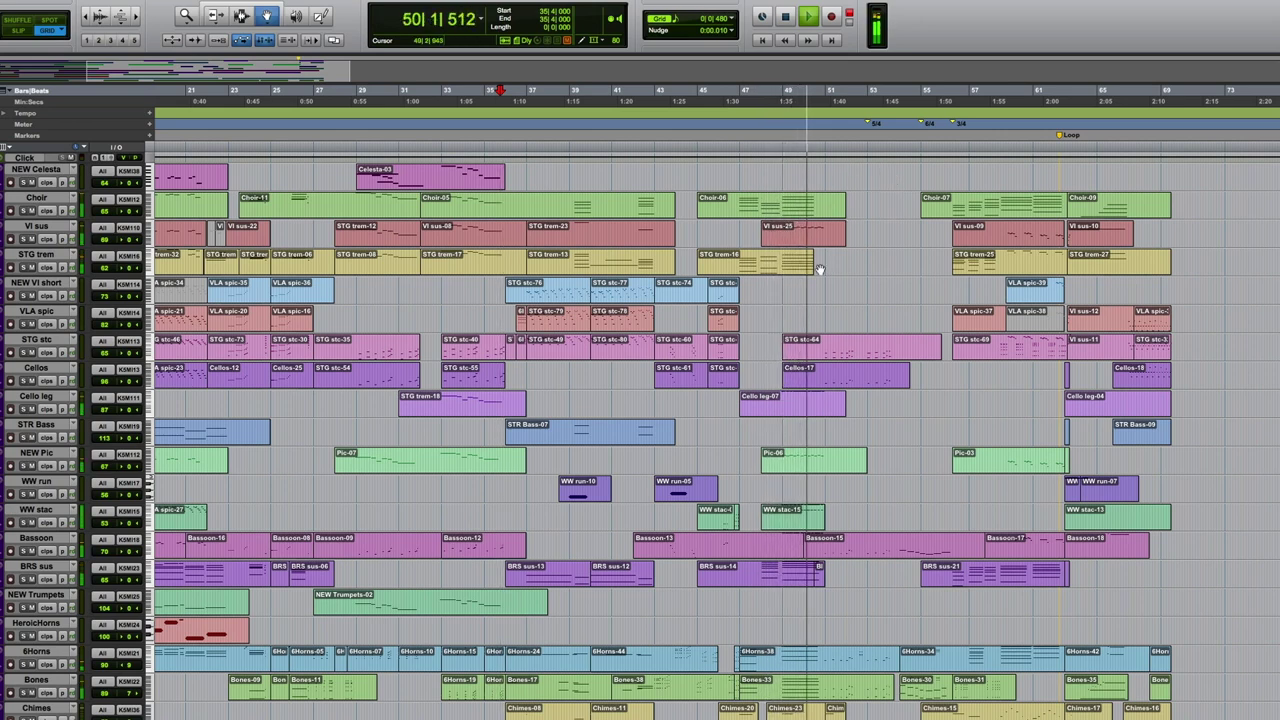
{"action": "key", "text": "space"}
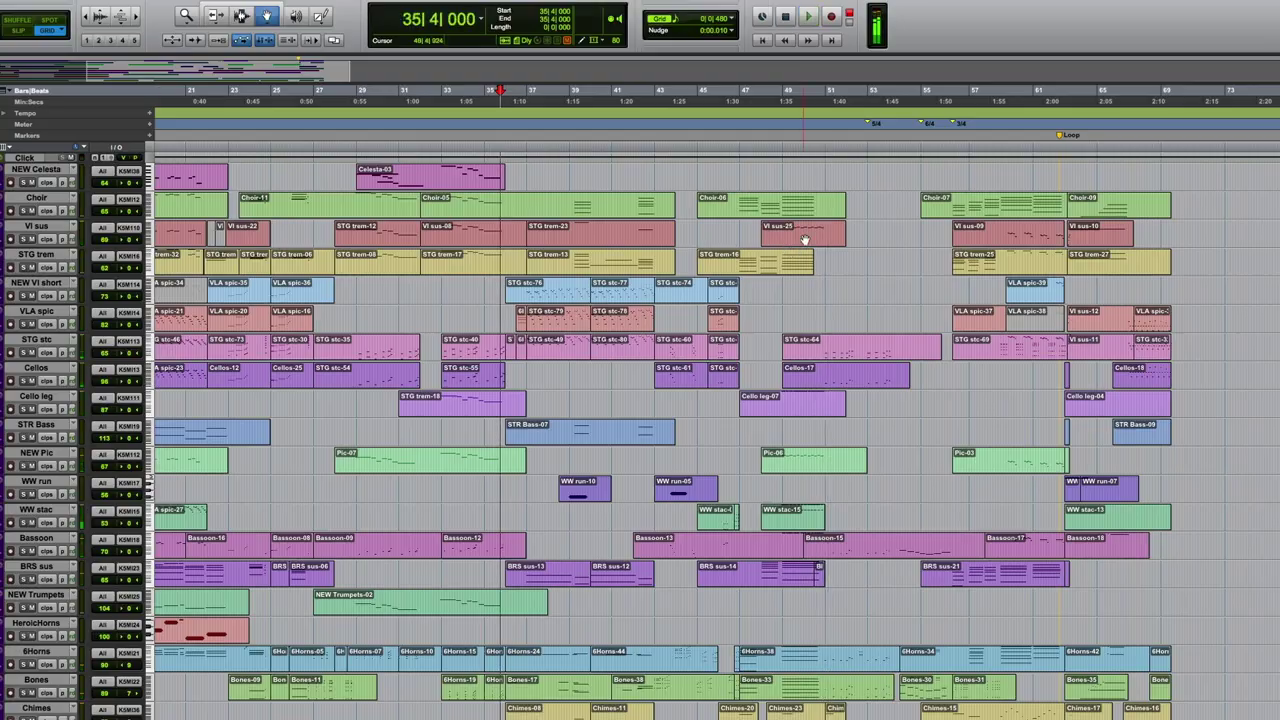
{"action": "double_click", "coordinate": [805, 240]}
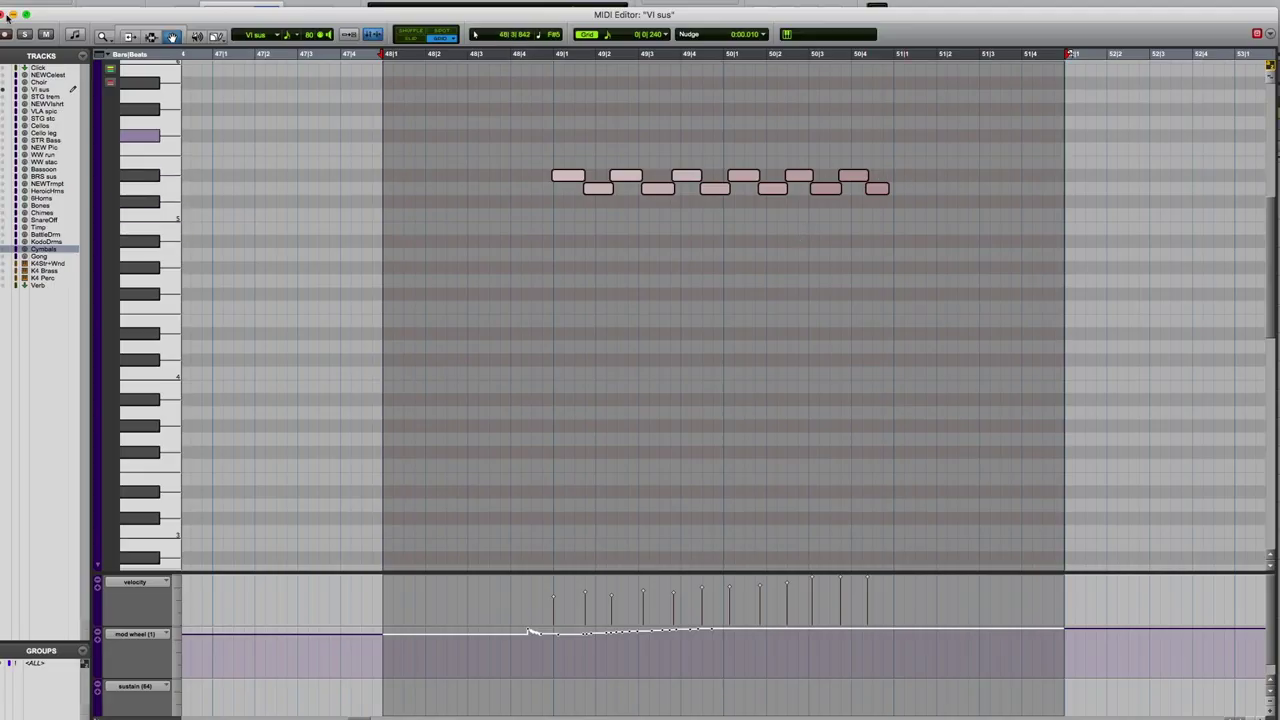
{"action": "key", "text": "super+w"}
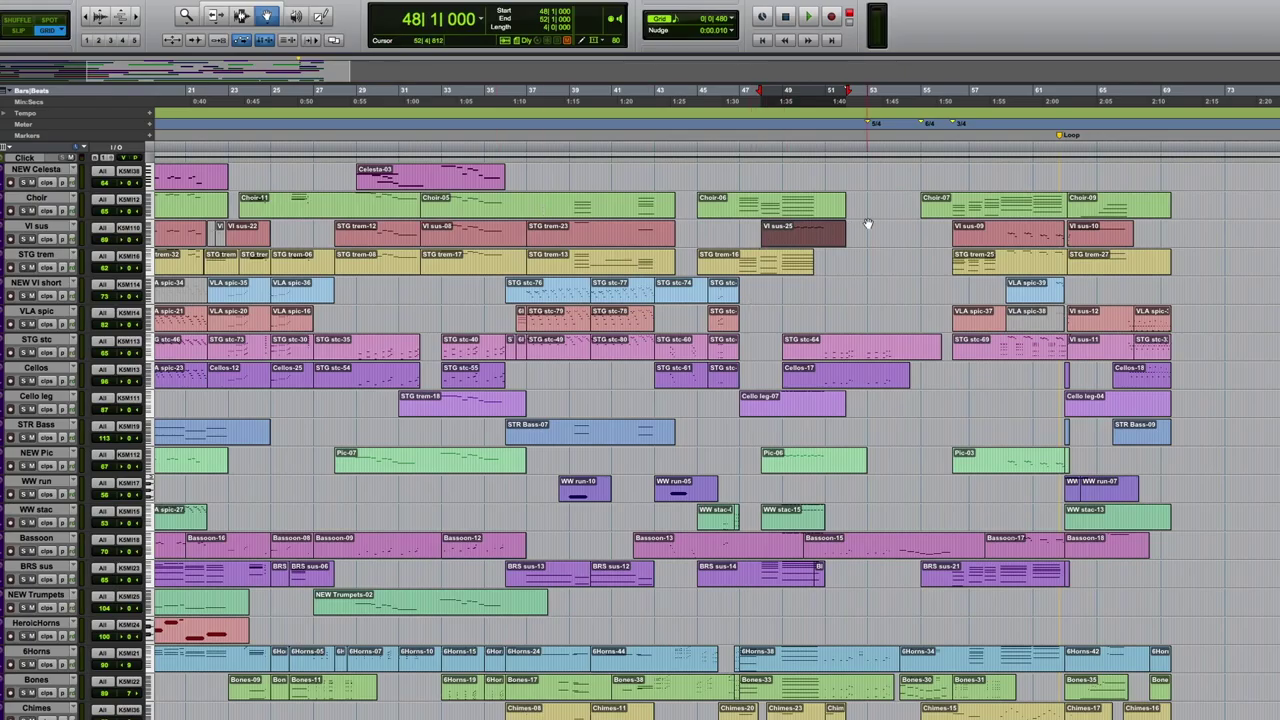
Step: Audition the unmuted parts in the closing section from bar 54 beat 1, and stop playback
{"action": "scroll", "coordinate": [868, 224], "scroll_direction": "down", "scroll_amount": 3}
{"action": "left_click", "coordinate": [895, 143]}
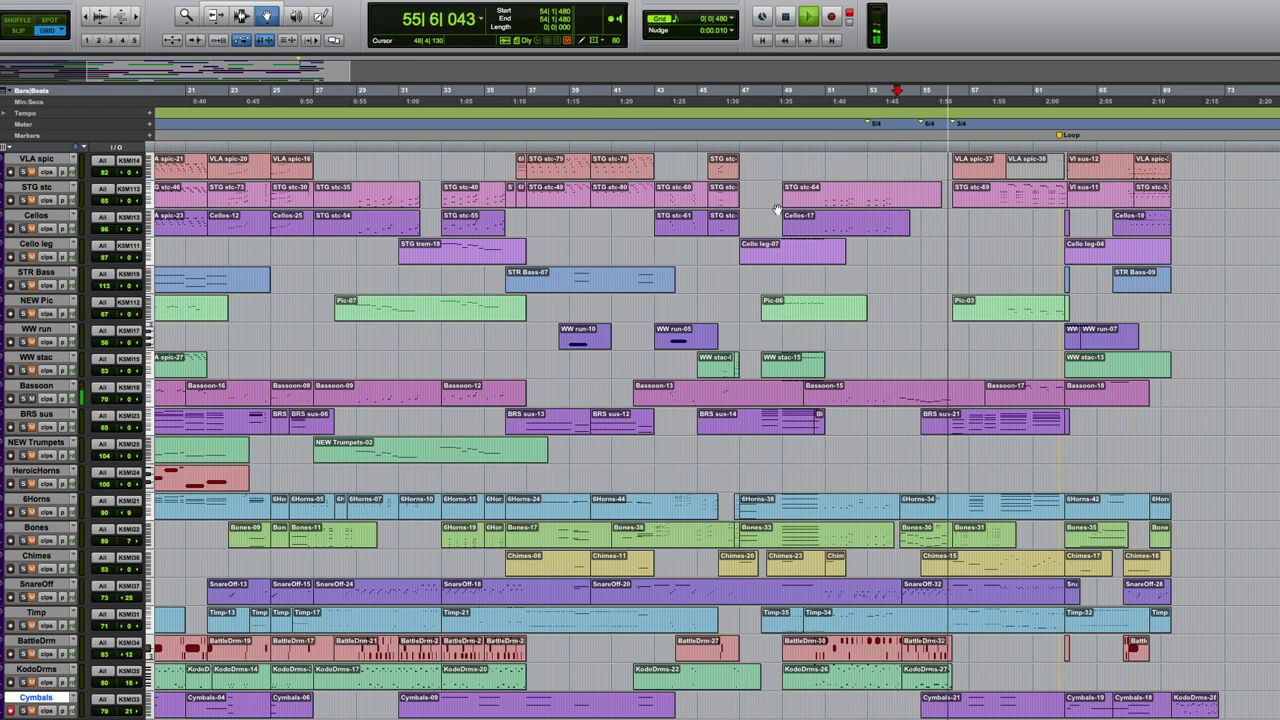
{"action": "key", "text": "space"}
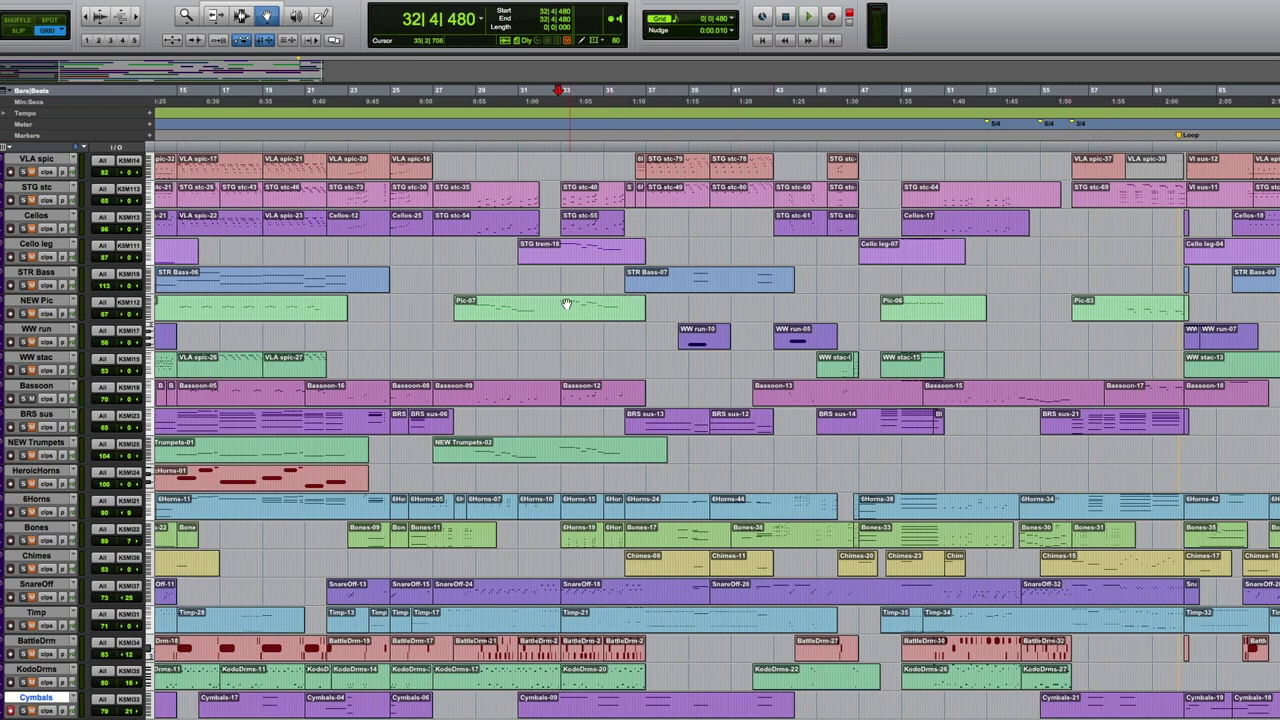
{"action": "key", "text": "space"}
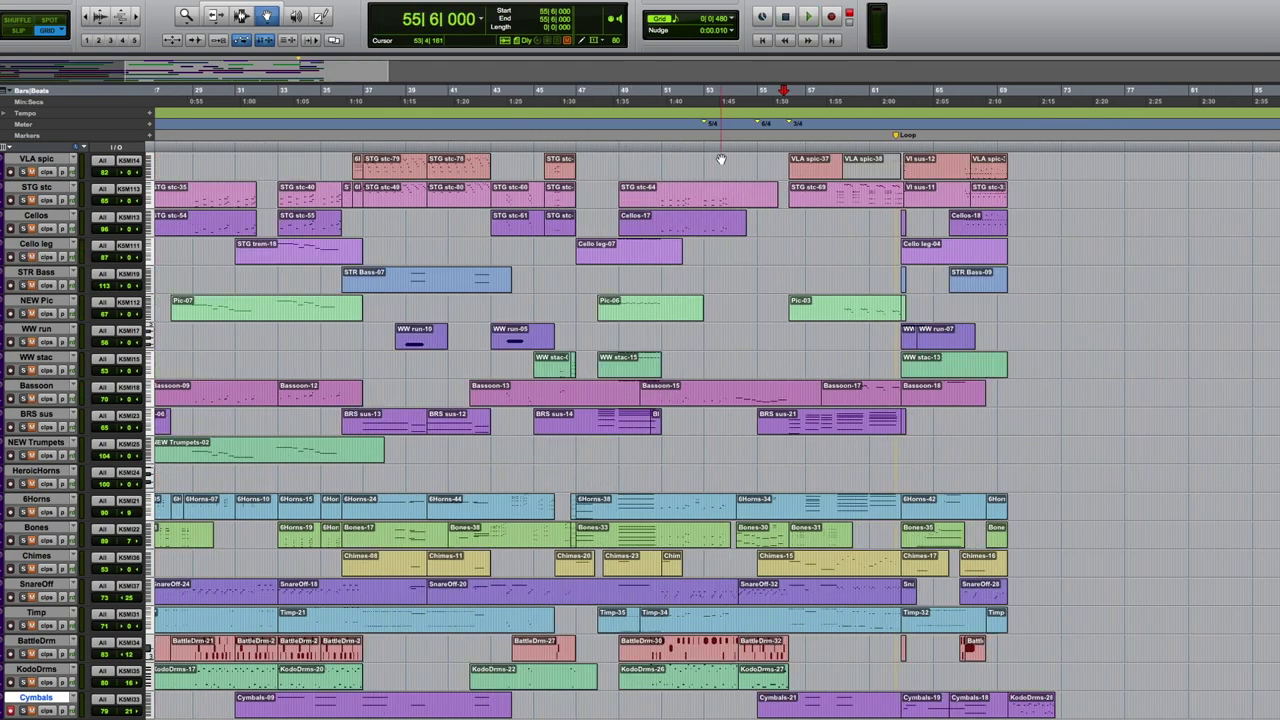
Step: Replay the closing section from bar 54, examine the Choir-07 clip's notes and mod wheel curve in the MIDI editor, and stop playback
{"action": "left_click_drag", "start_coordinate": [717, 145], "coordinate": [732, 146]}
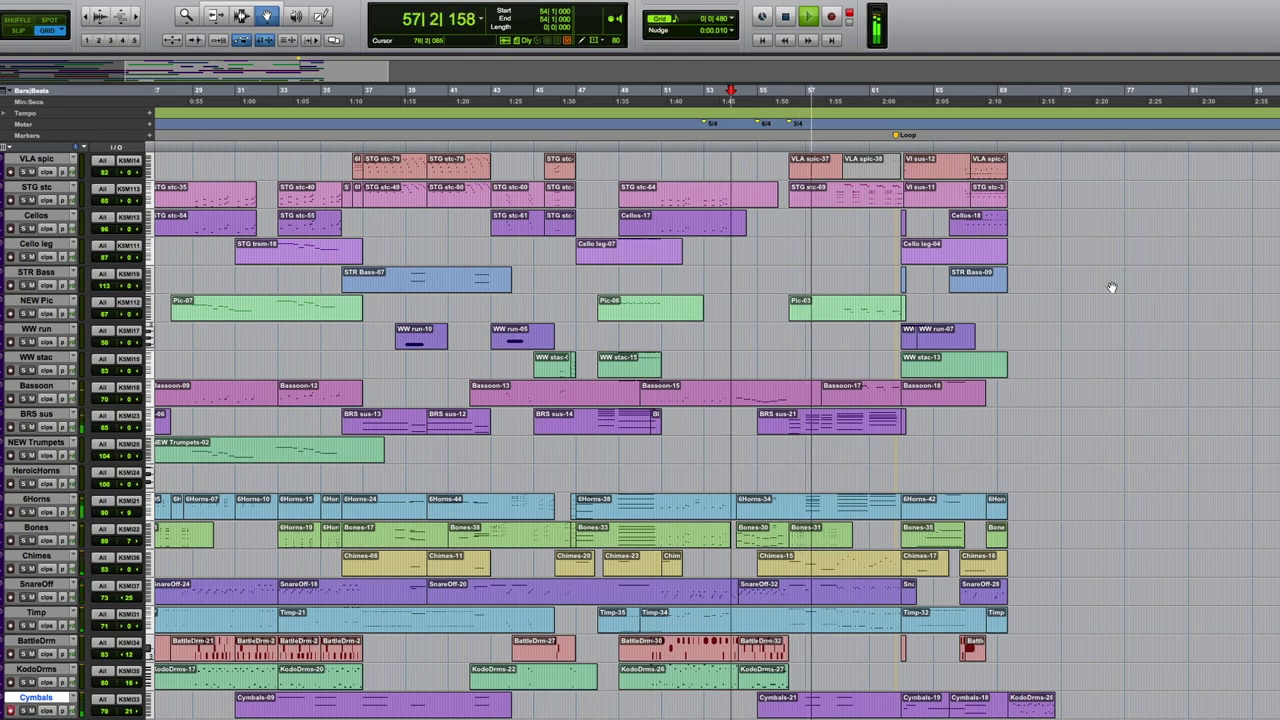
{"action": "scroll", "coordinate": [1111, 288], "scroll_direction": "up", "scroll_amount": 3}
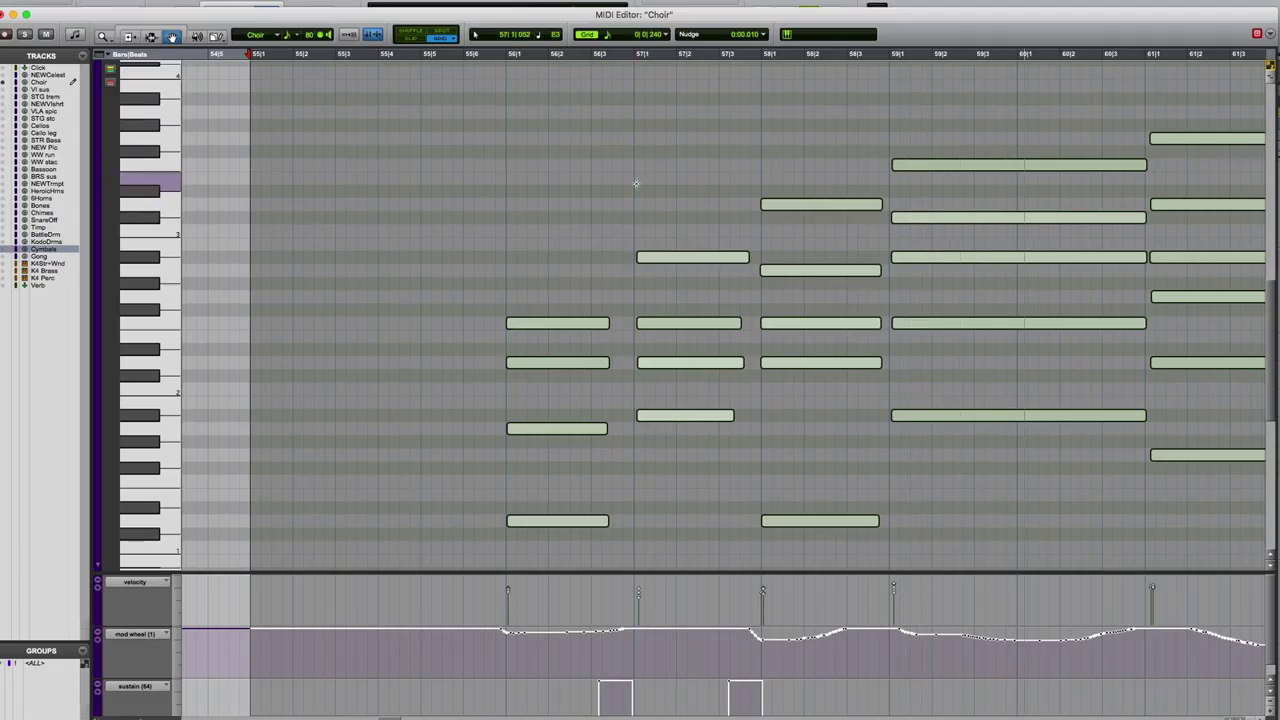
{"action": "scroll", "coordinate": [733, 113], "scroll_direction": "right", "scroll_amount": 5}
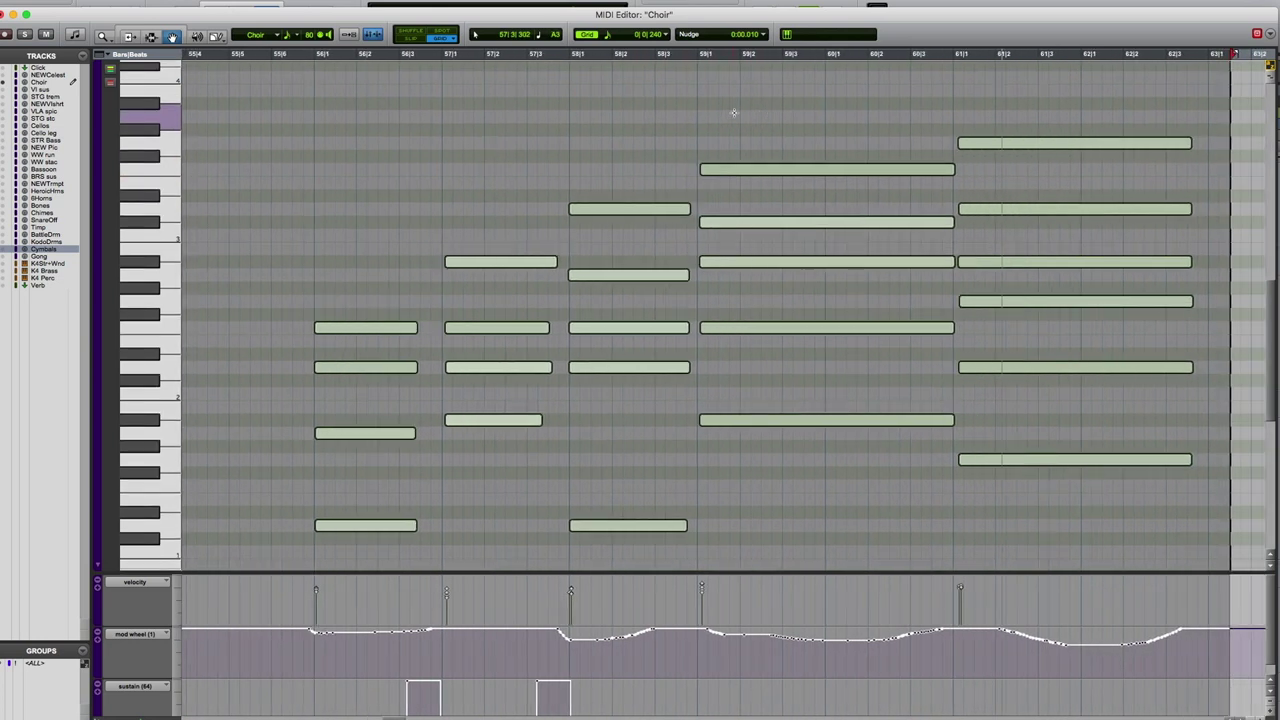
{"action": "scroll", "coordinate": [733, 113], "scroll_direction": "right", "scroll_amount": 1}
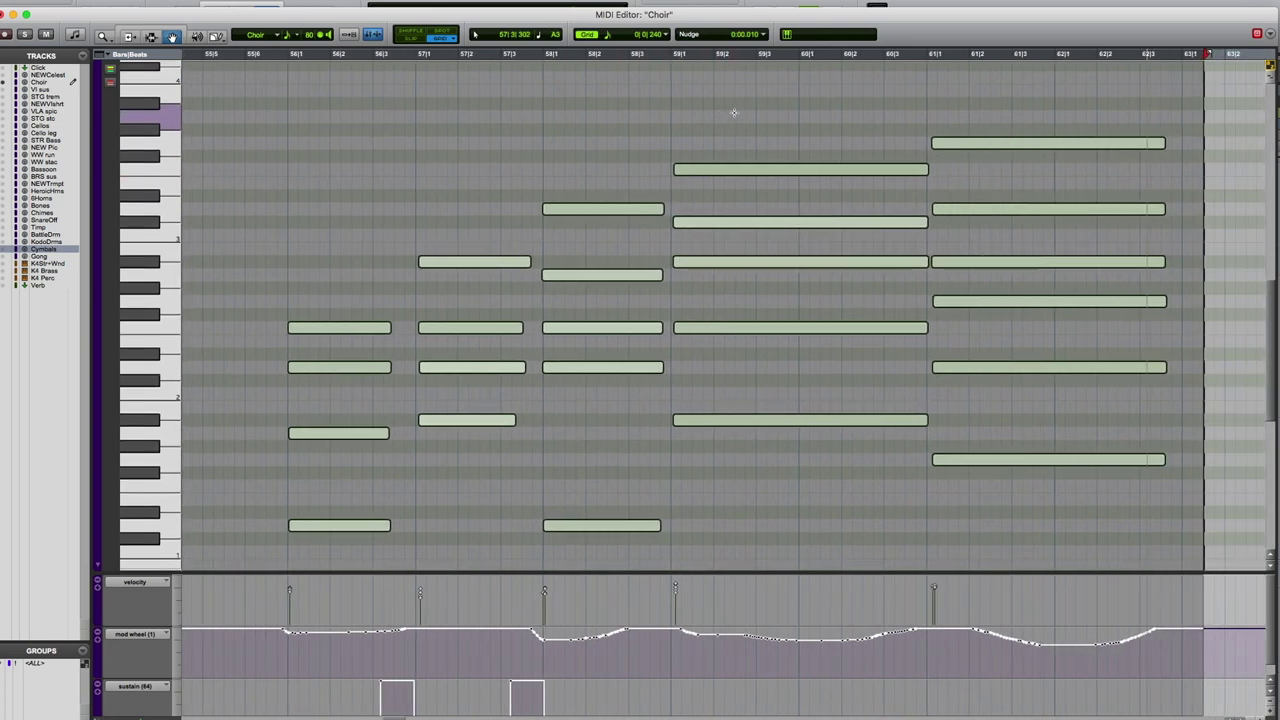
{"action": "key", "text": "super+w"}
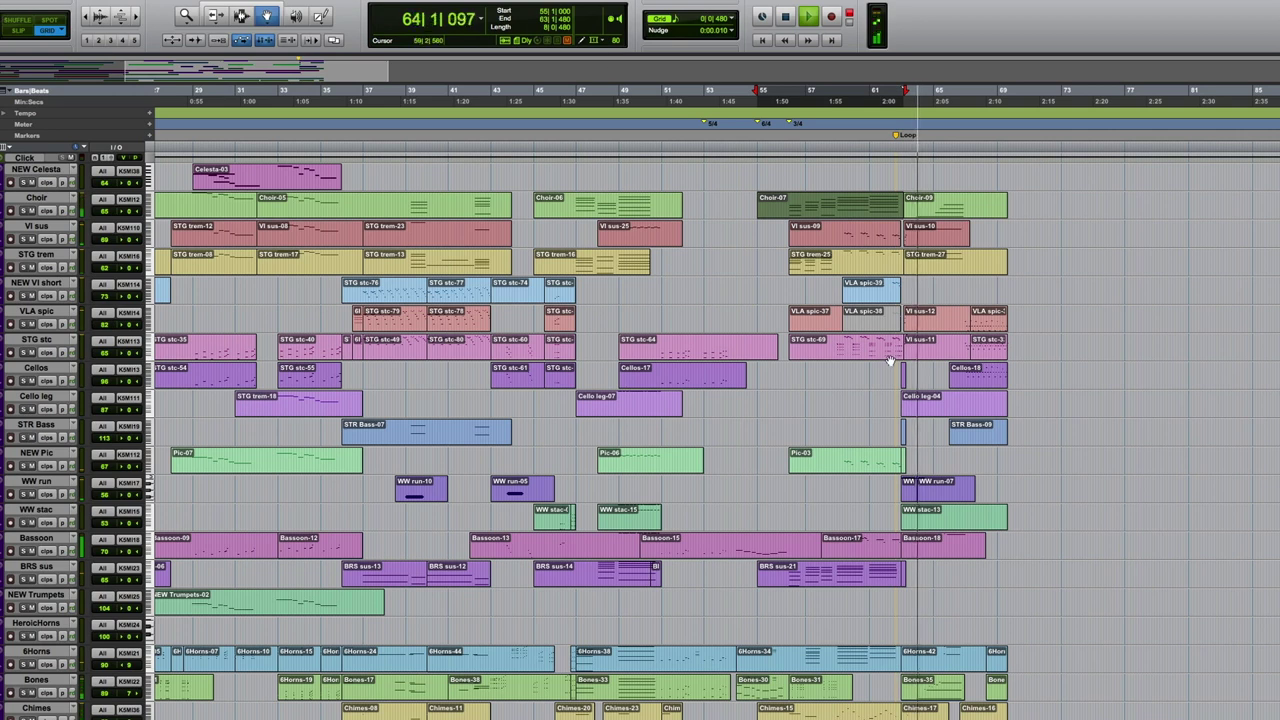
{"action": "key", "text": "space"}
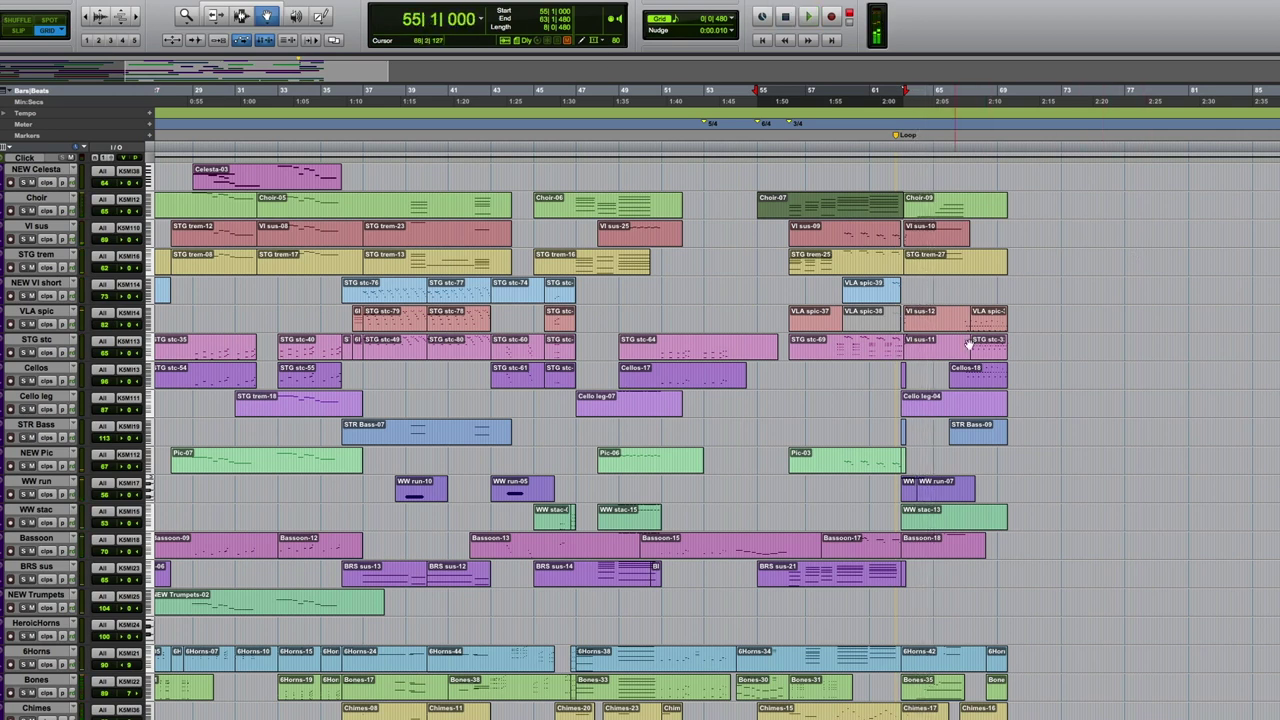